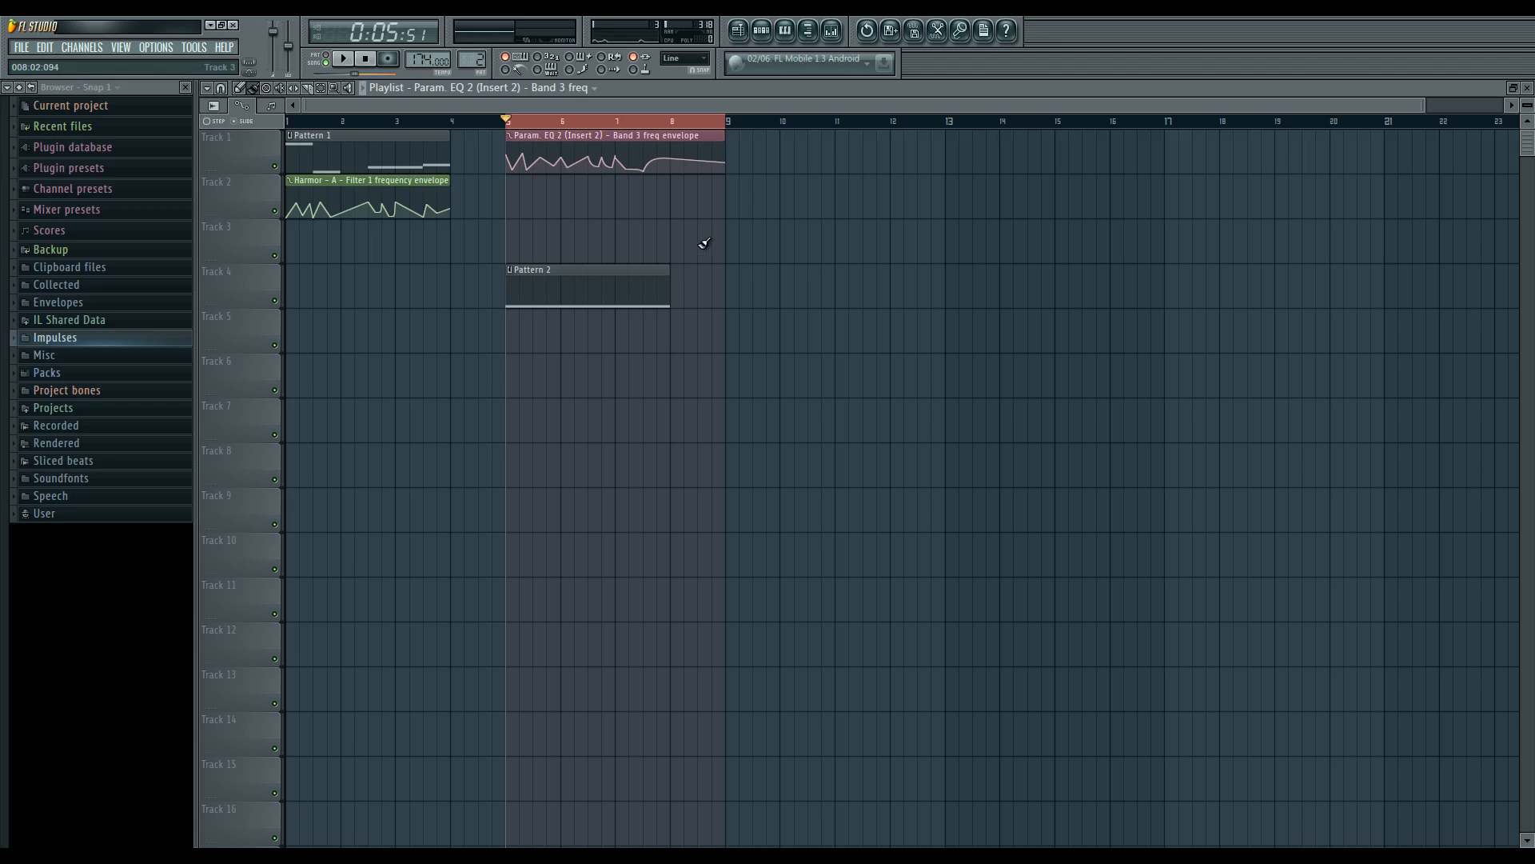
- Play Pattern 1 from the start of the playlist and open the Harmor channel that generates it
click(310, 128)
key(space)
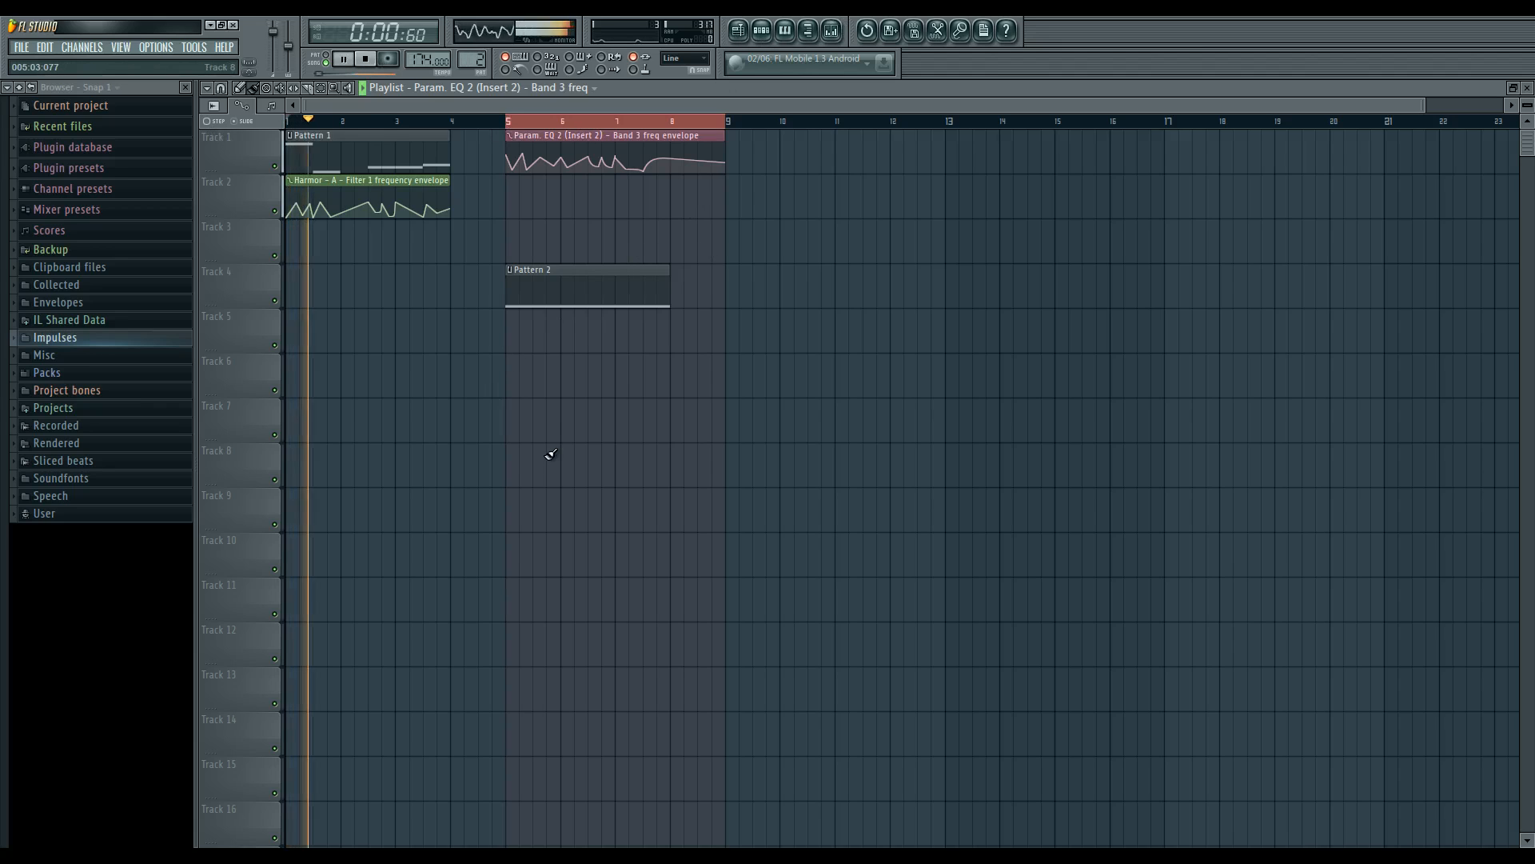
key(F6)
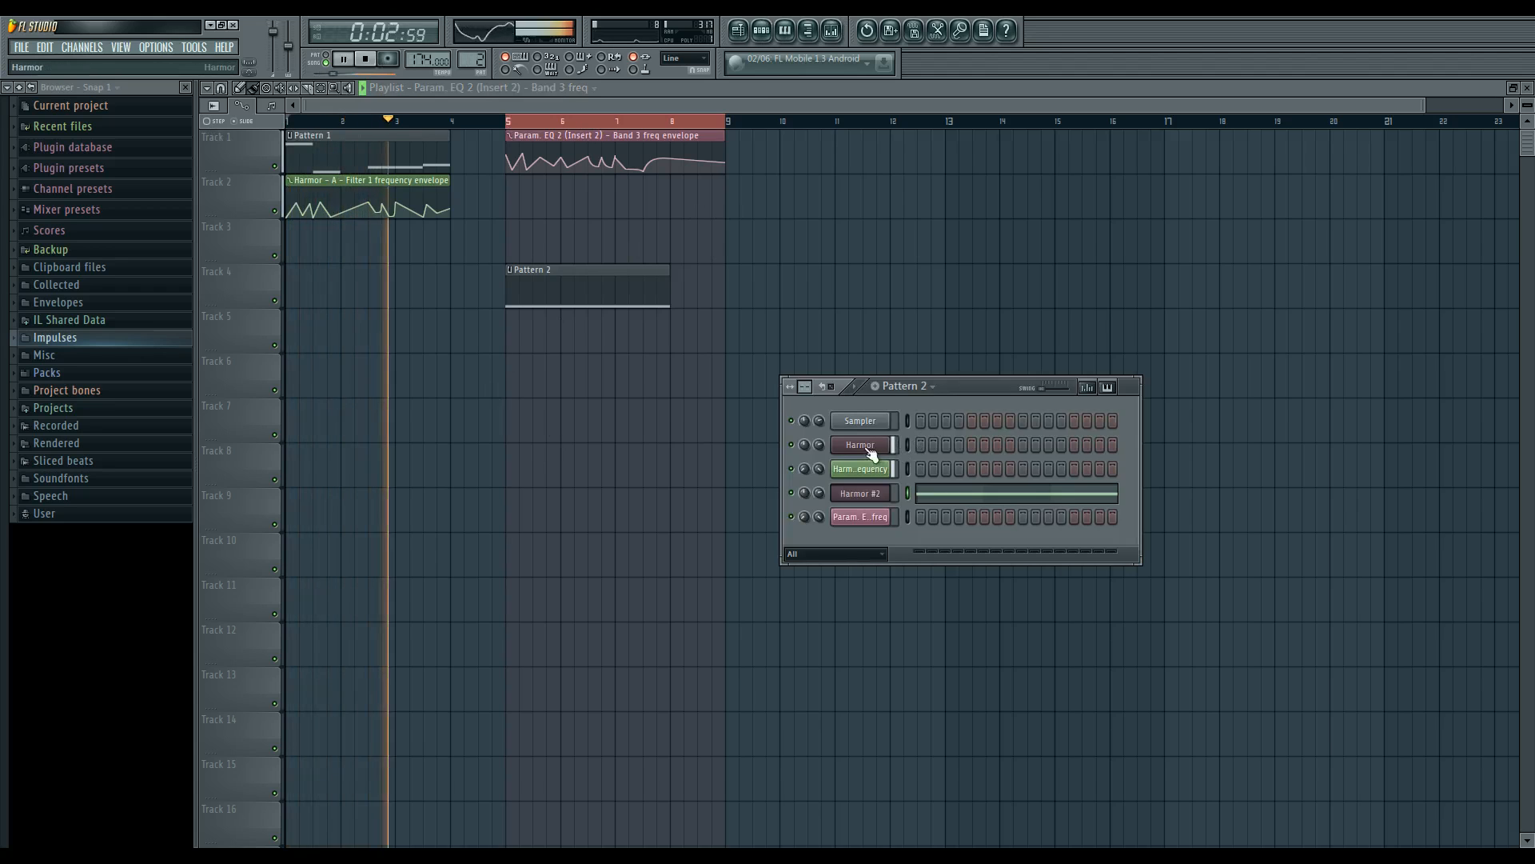
click(870, 452)
key(space)
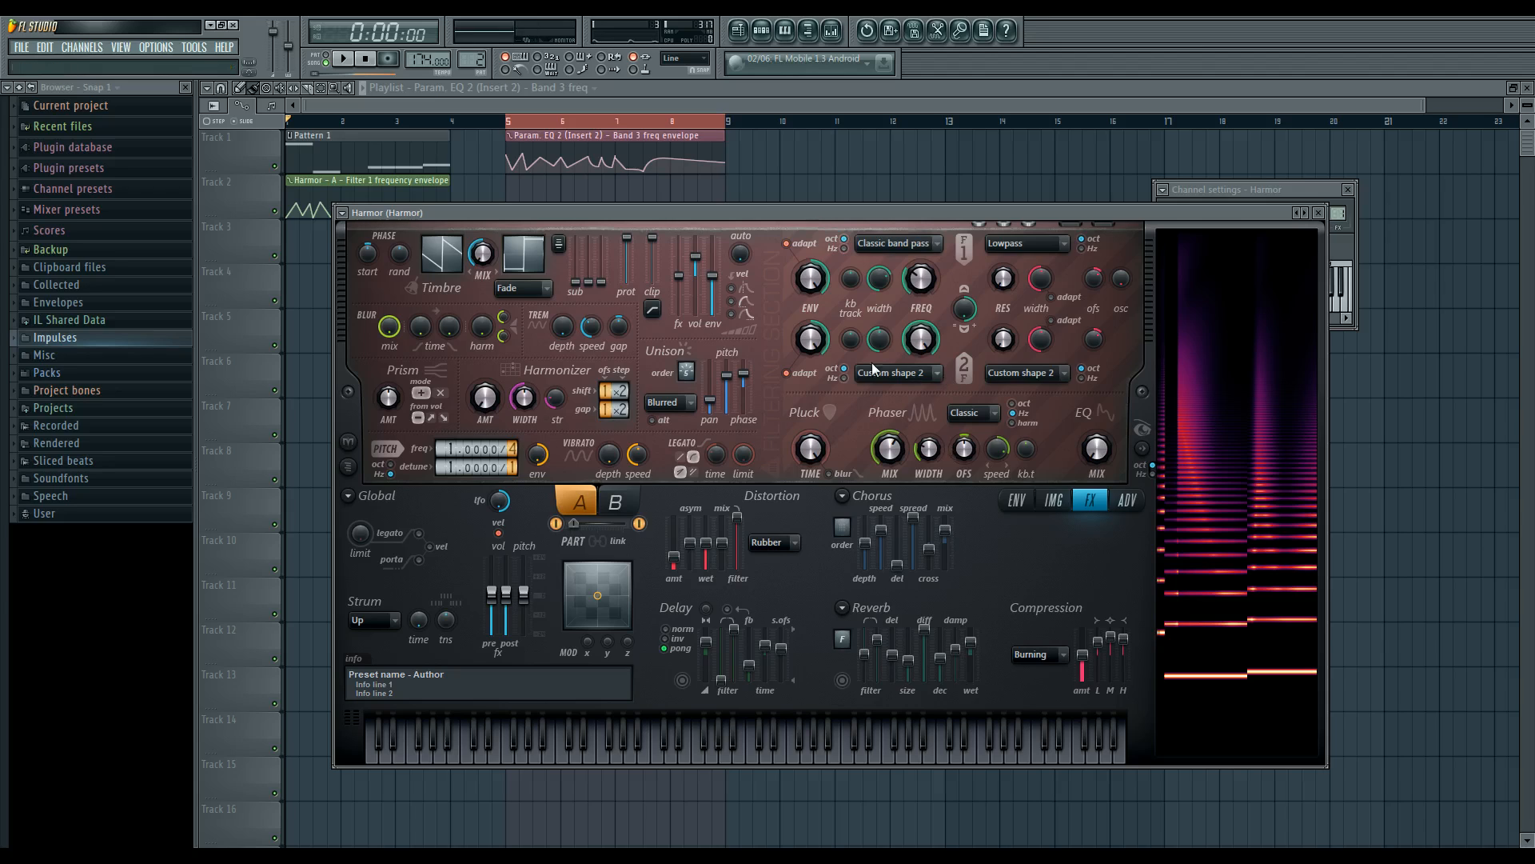
- Switch off the effects on mixer Insert 1 and play Pattern 1 to hear the dry Harmor sound
click(832, 30)
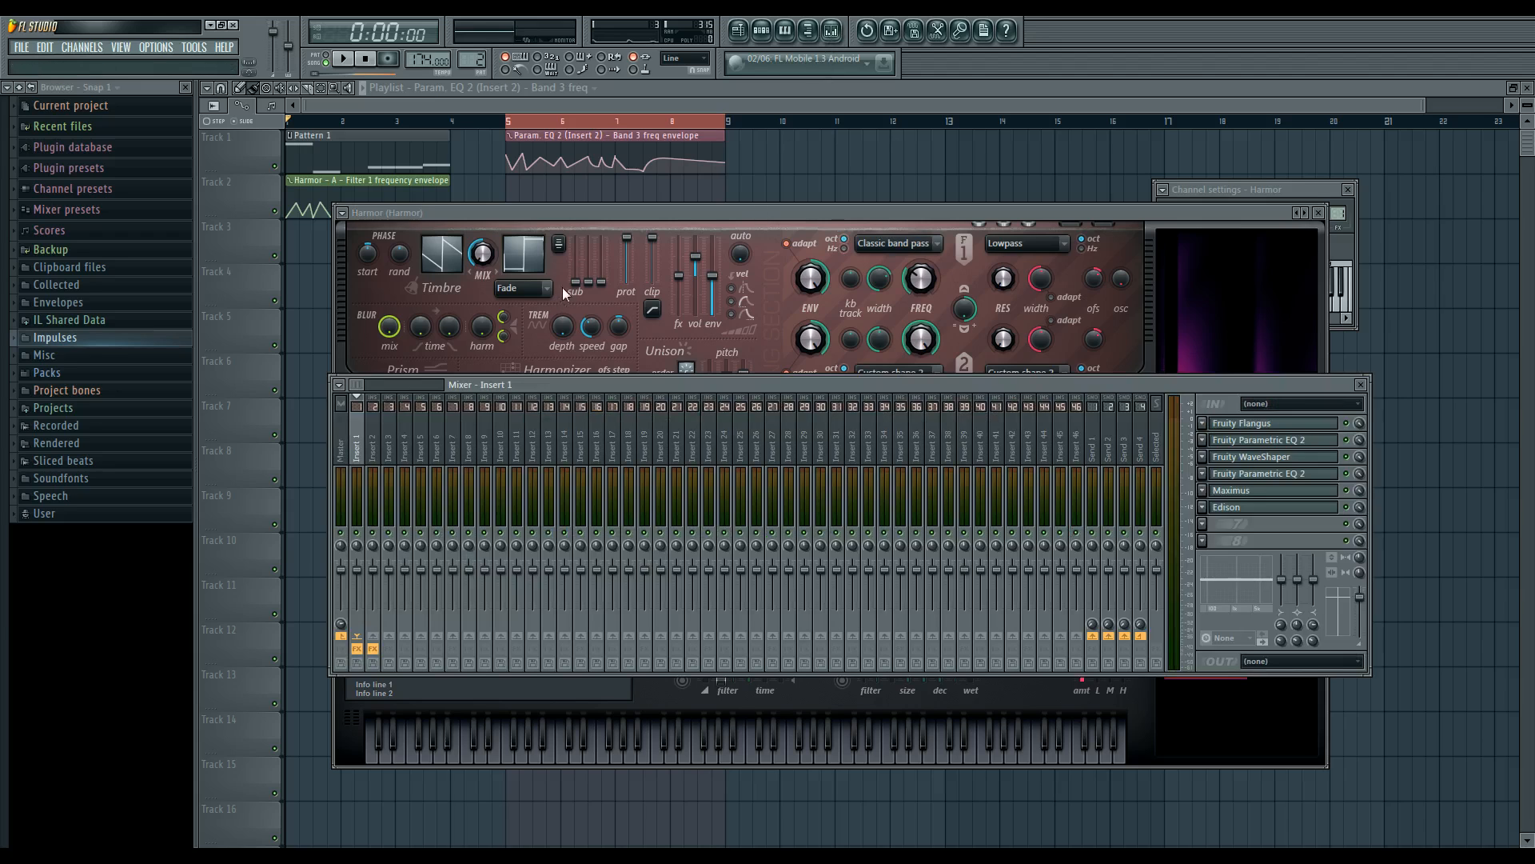
click(1345, 440)
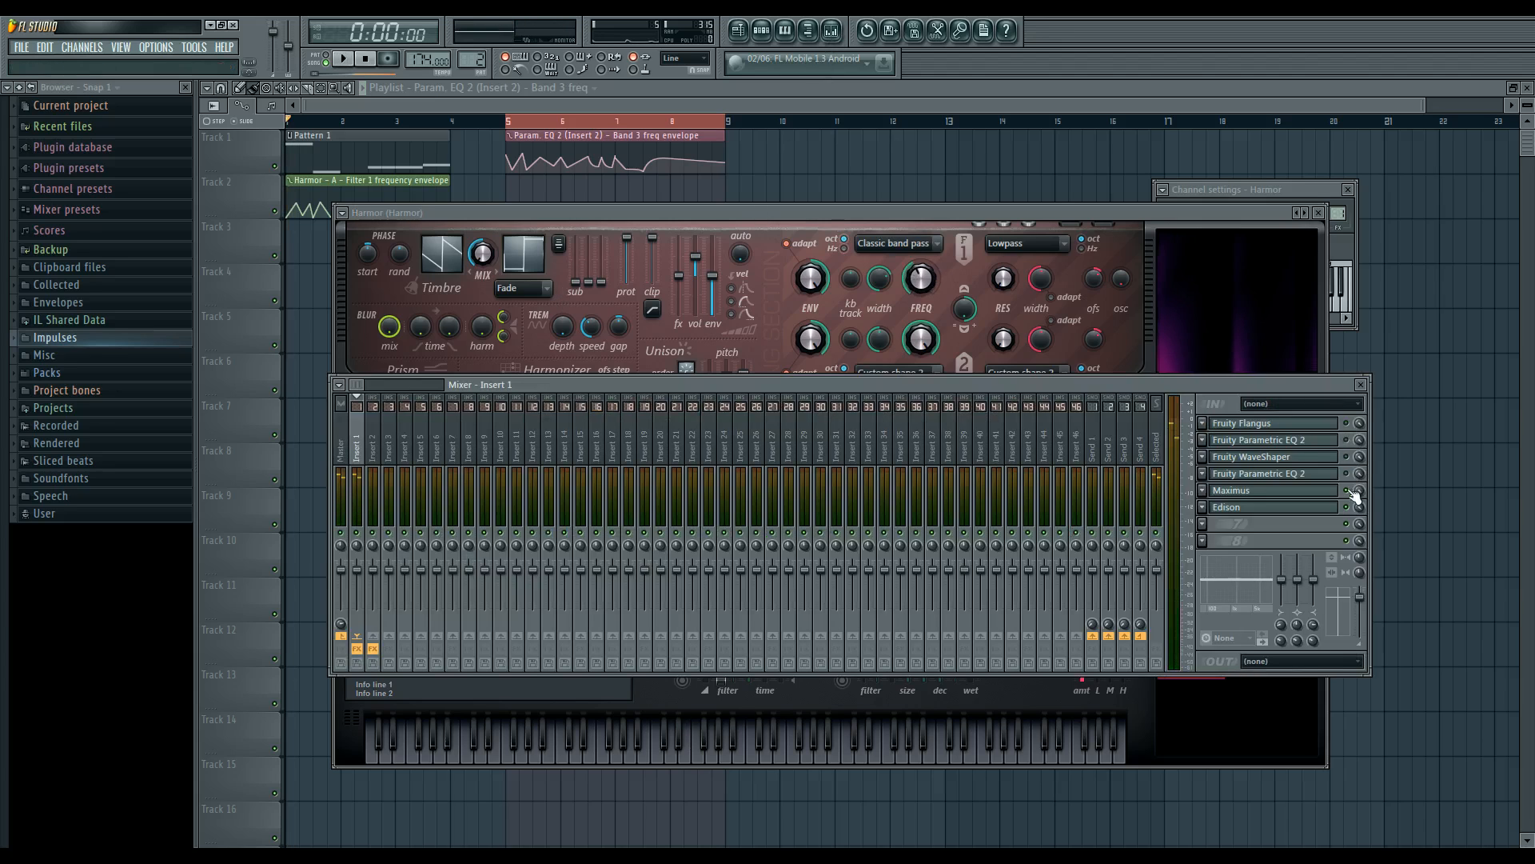
key(space)
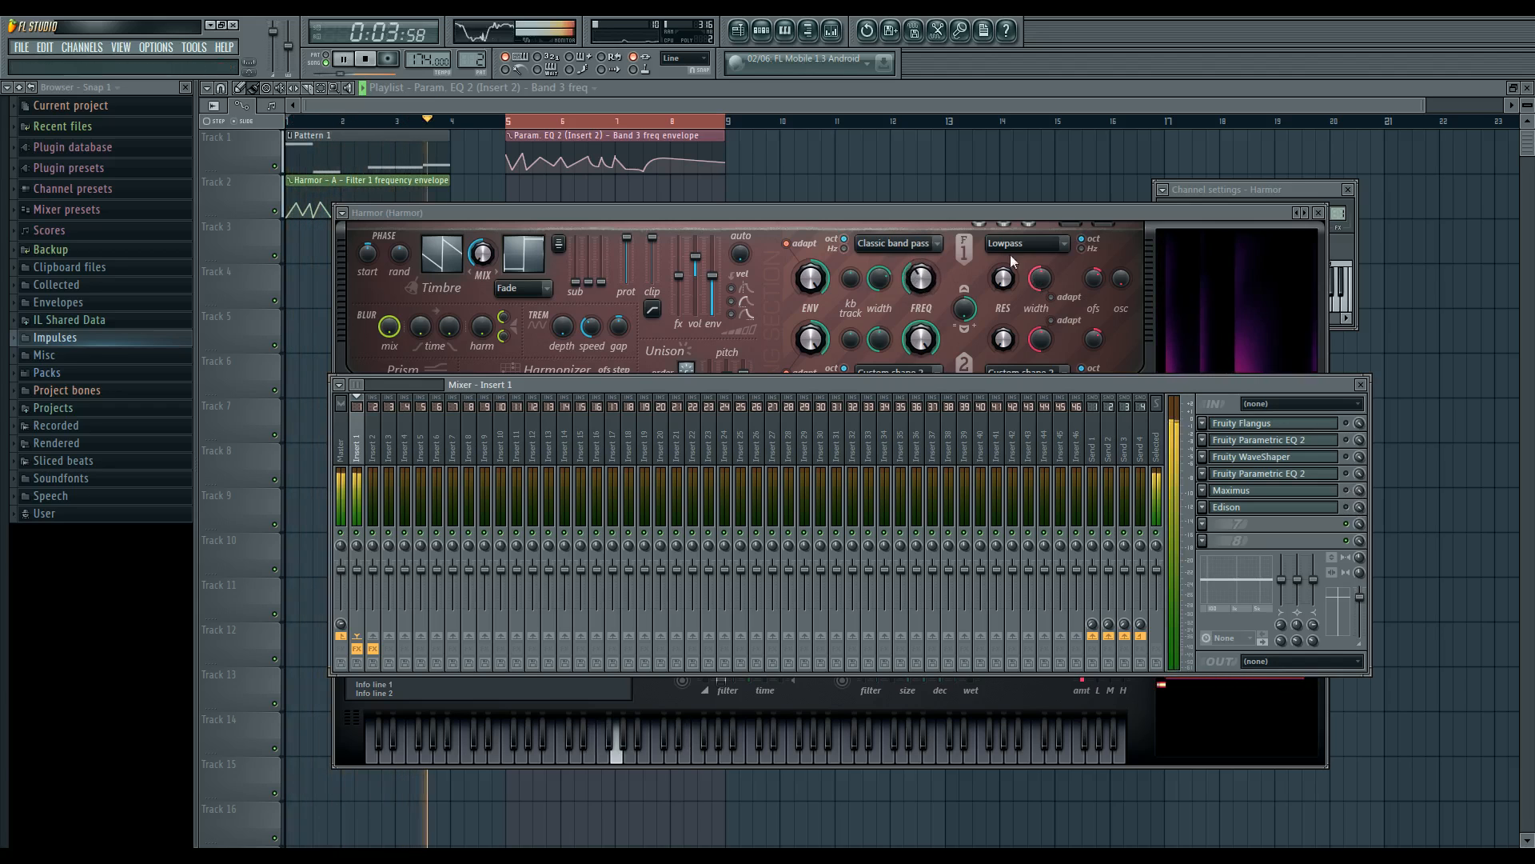
click(1005, 214)
key(space)
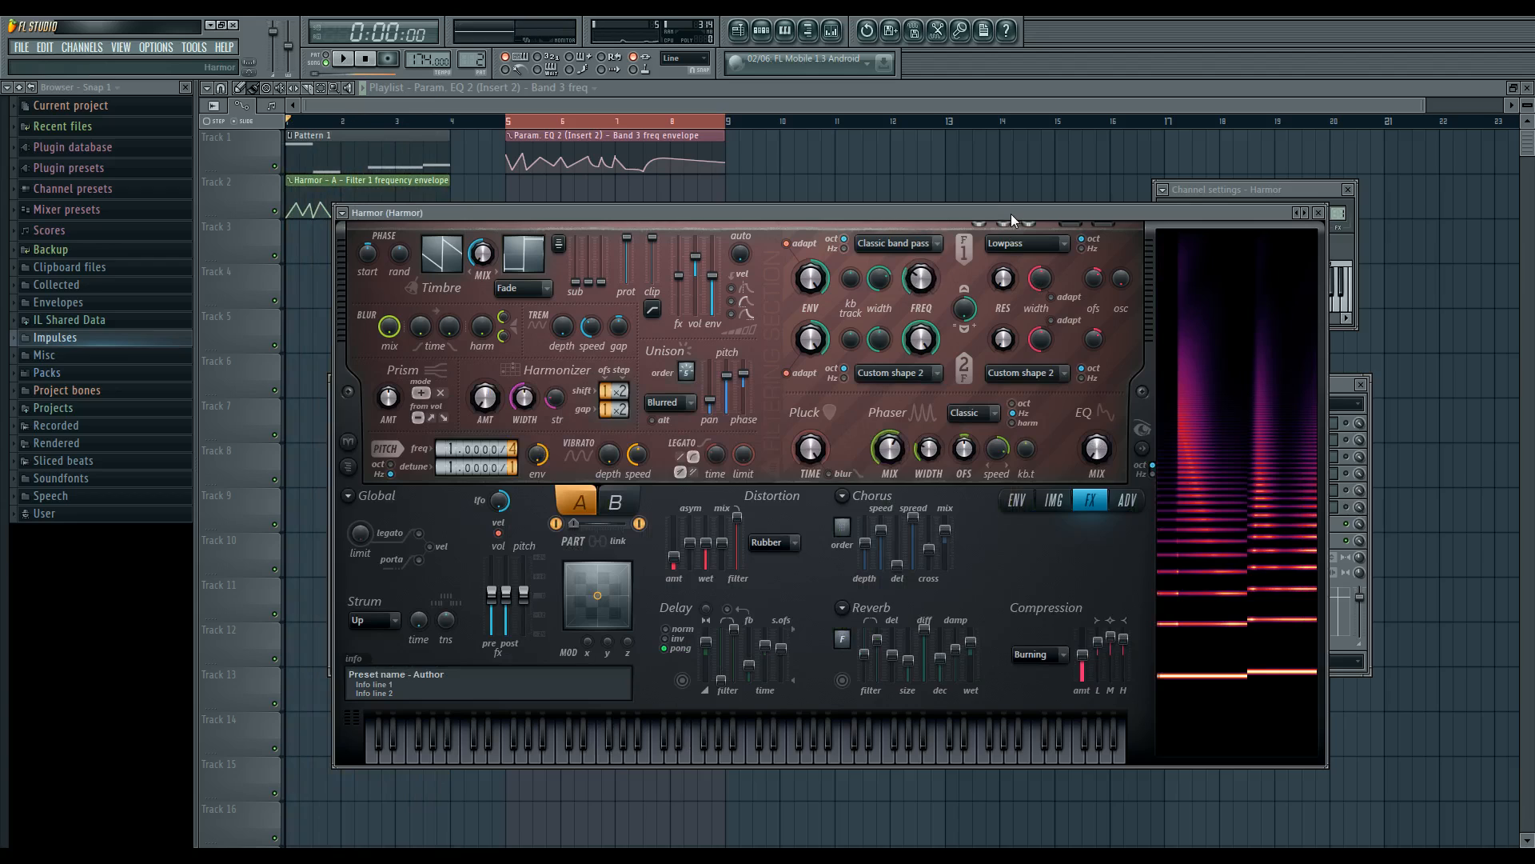
- Compare Harmor's parts A and B, toggling the parts off and on to hear them separately
click(607, 510)
click(592, 509)
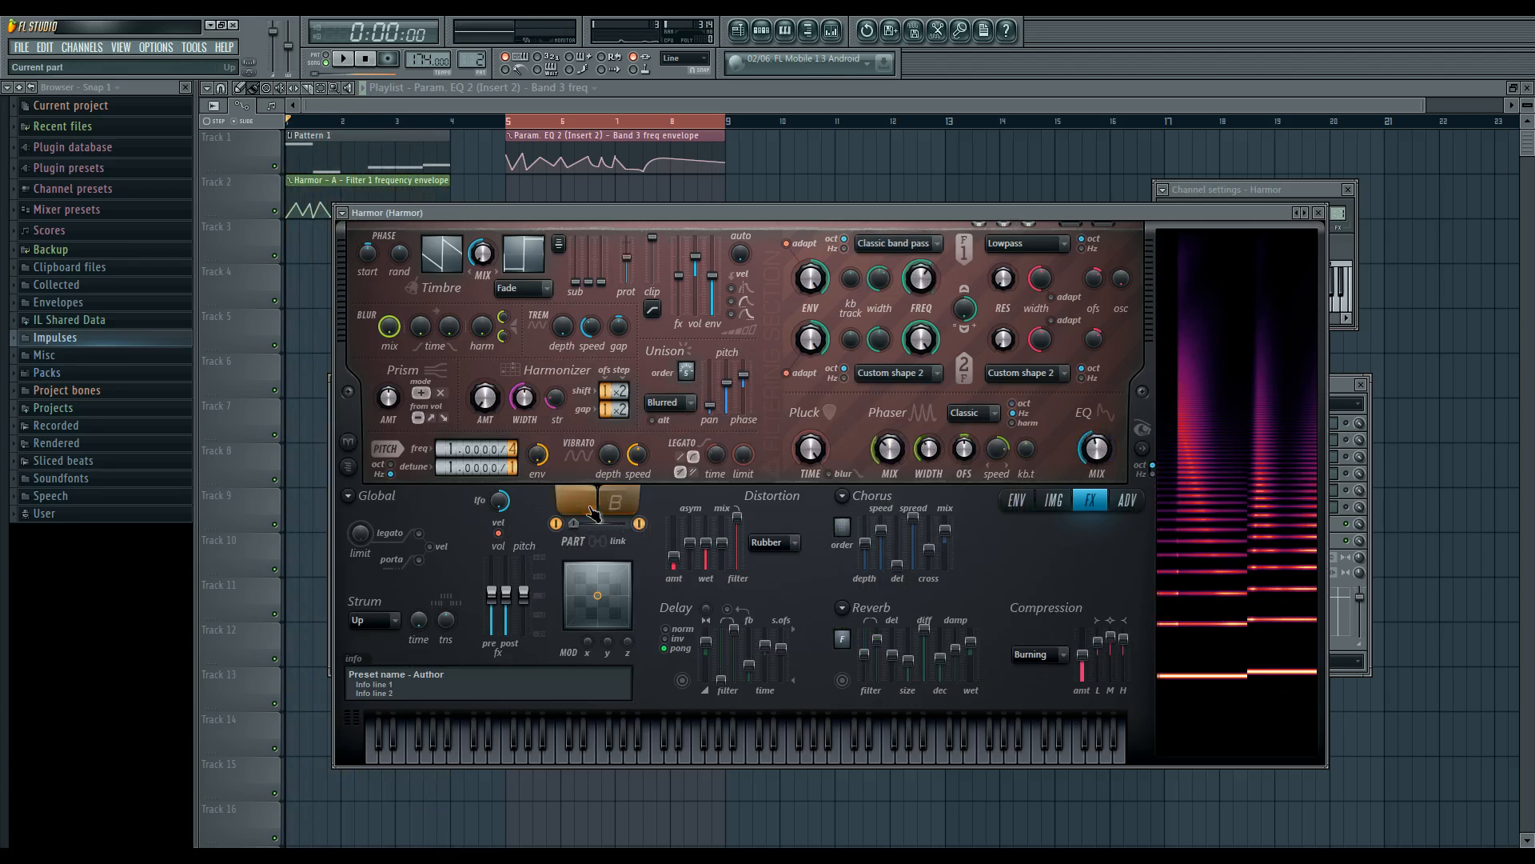
click(607, 507)
click(588, 505)
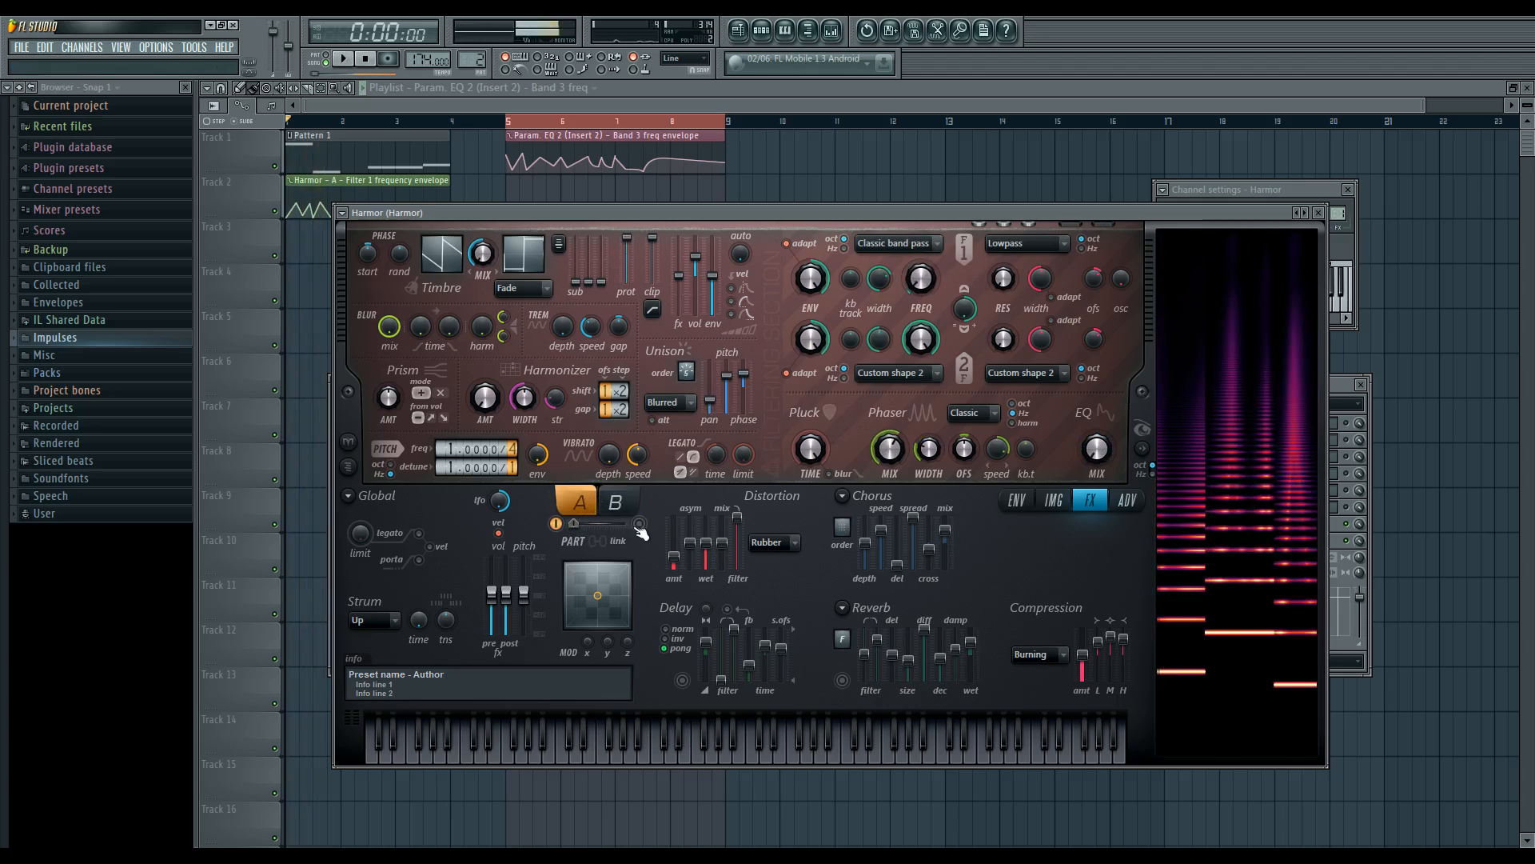
click(555, 524)
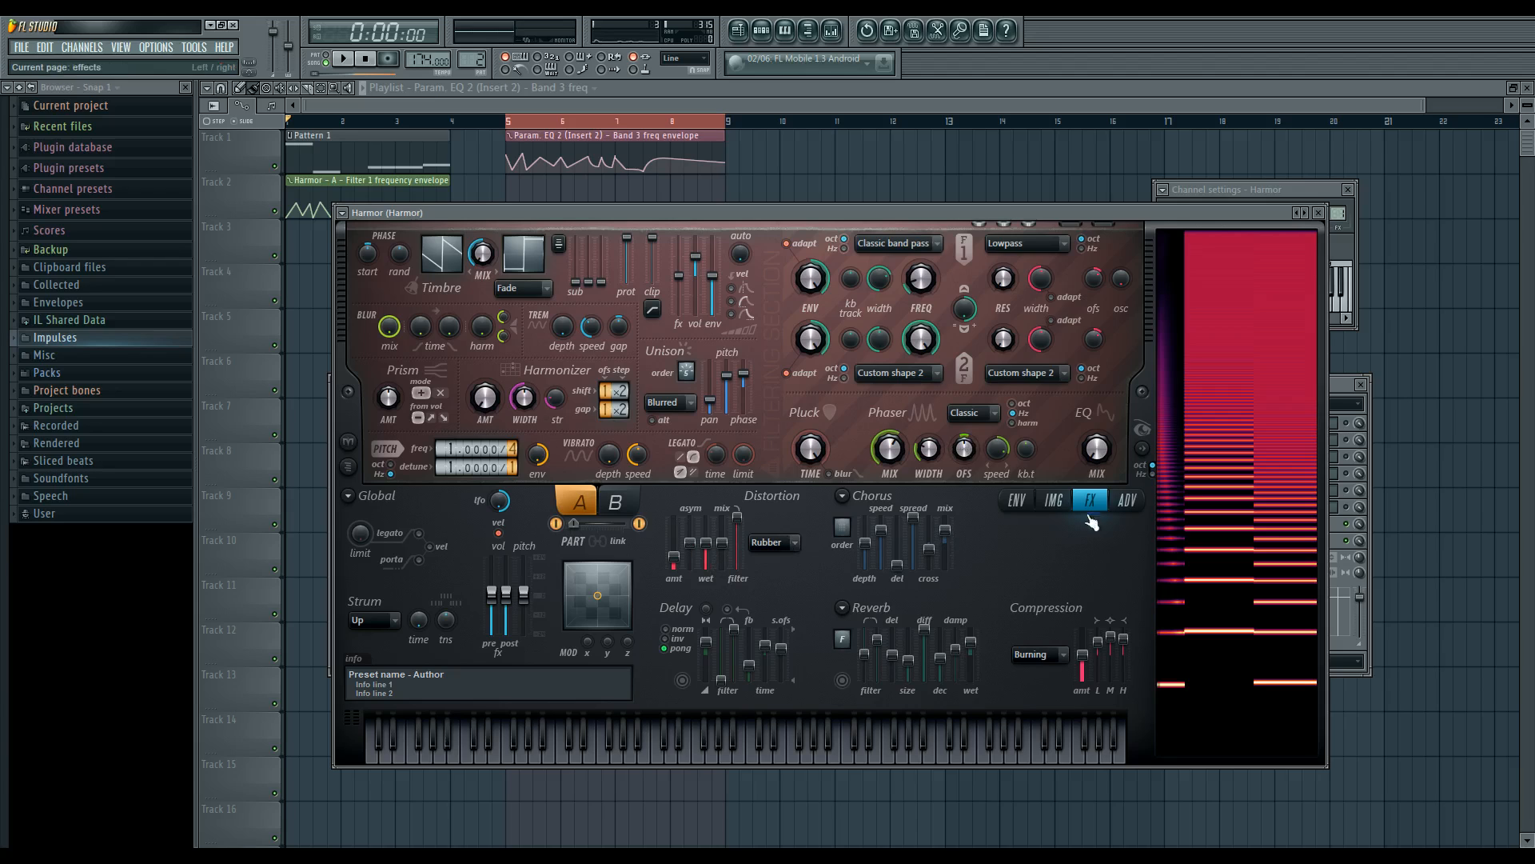
- Examine Harmor's image section and the part B settings, ending on the effects page
click(1052, 501)
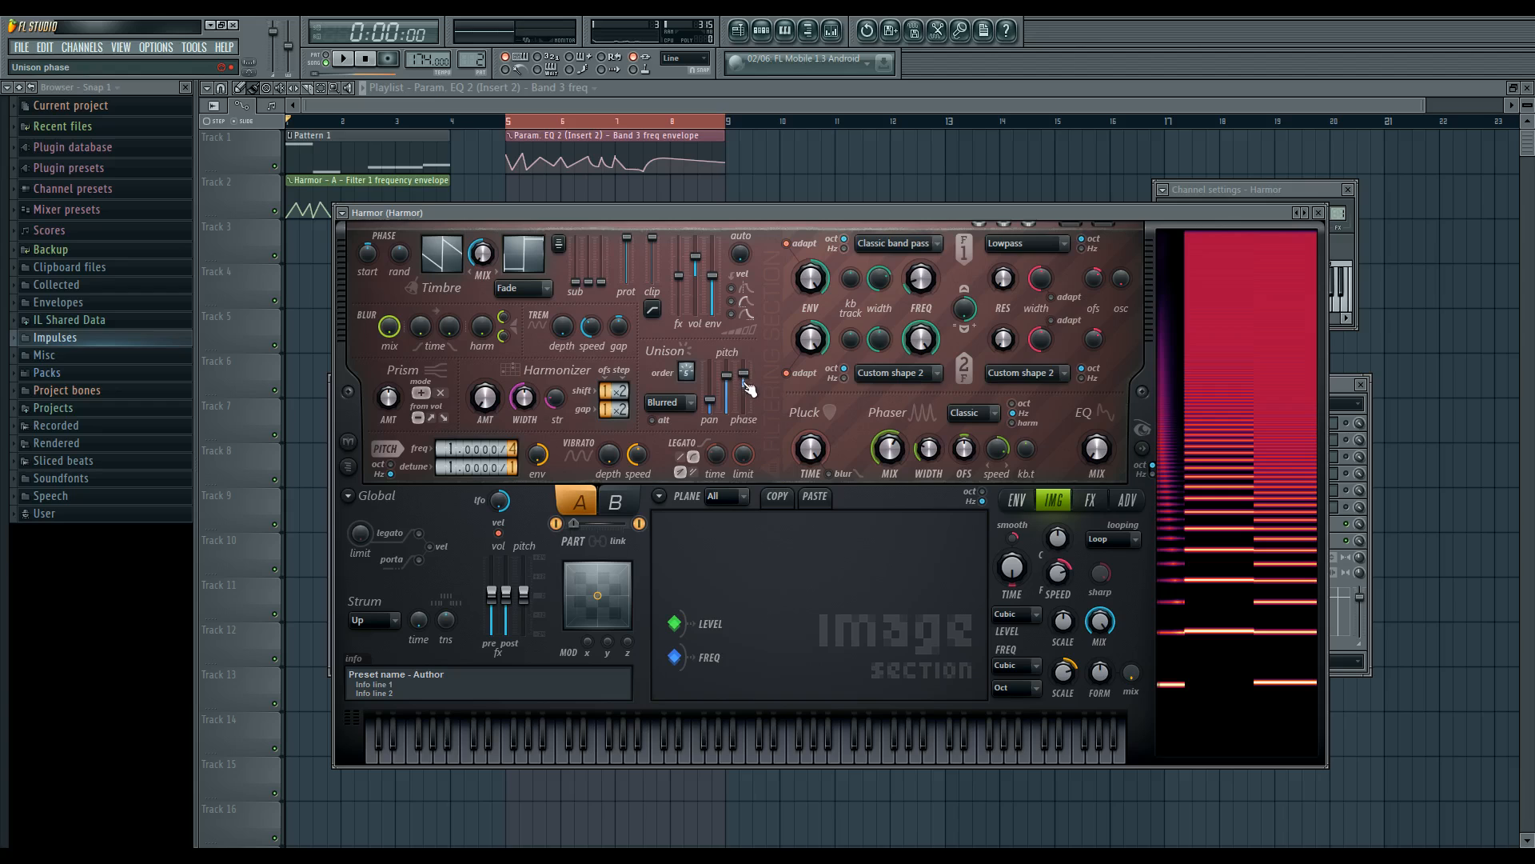
click(621, 499)
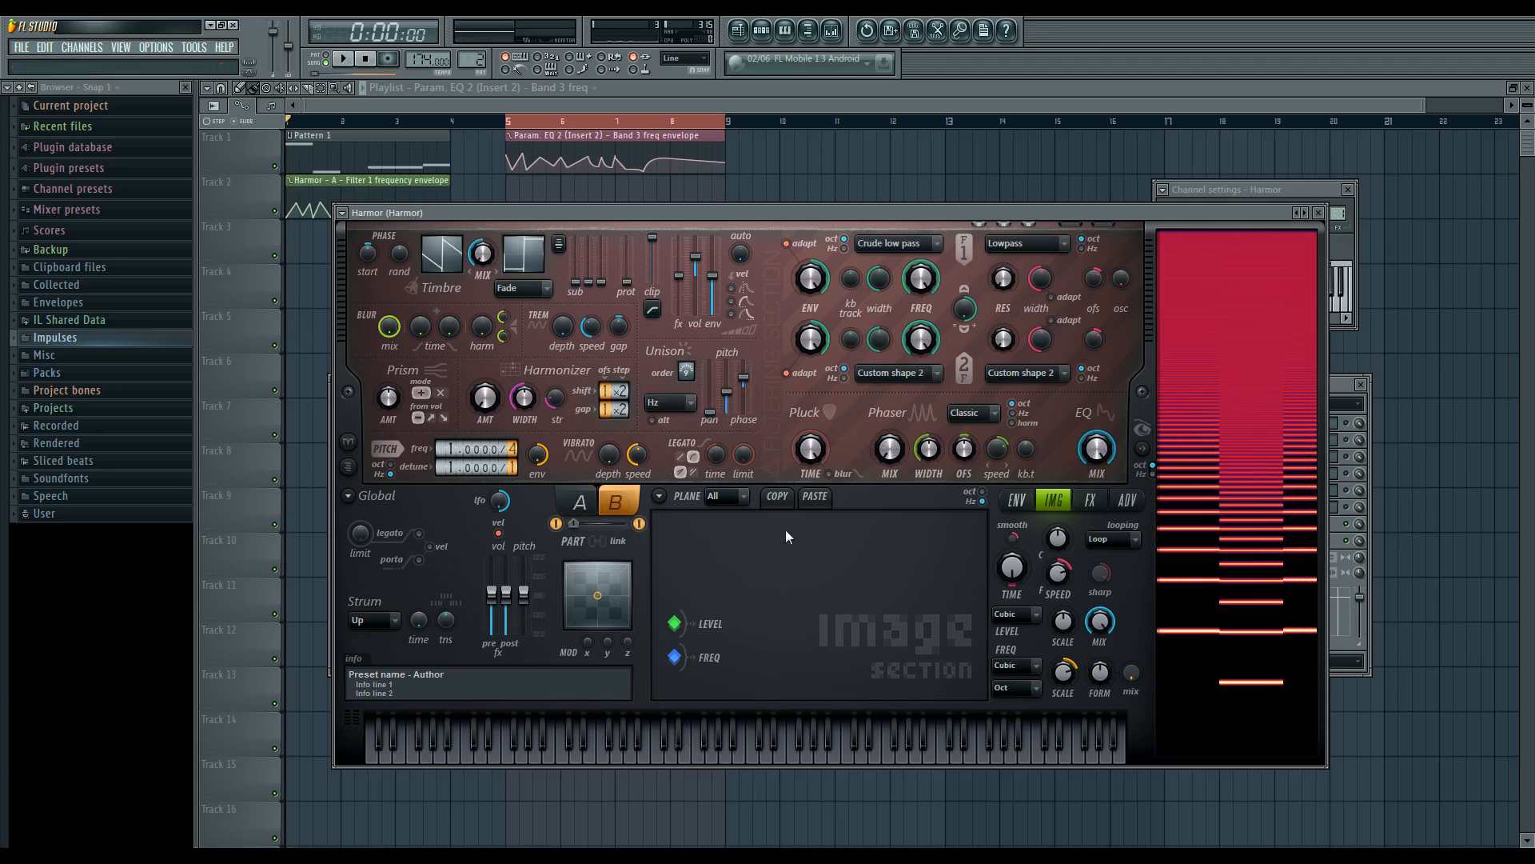
click(1089, 500)
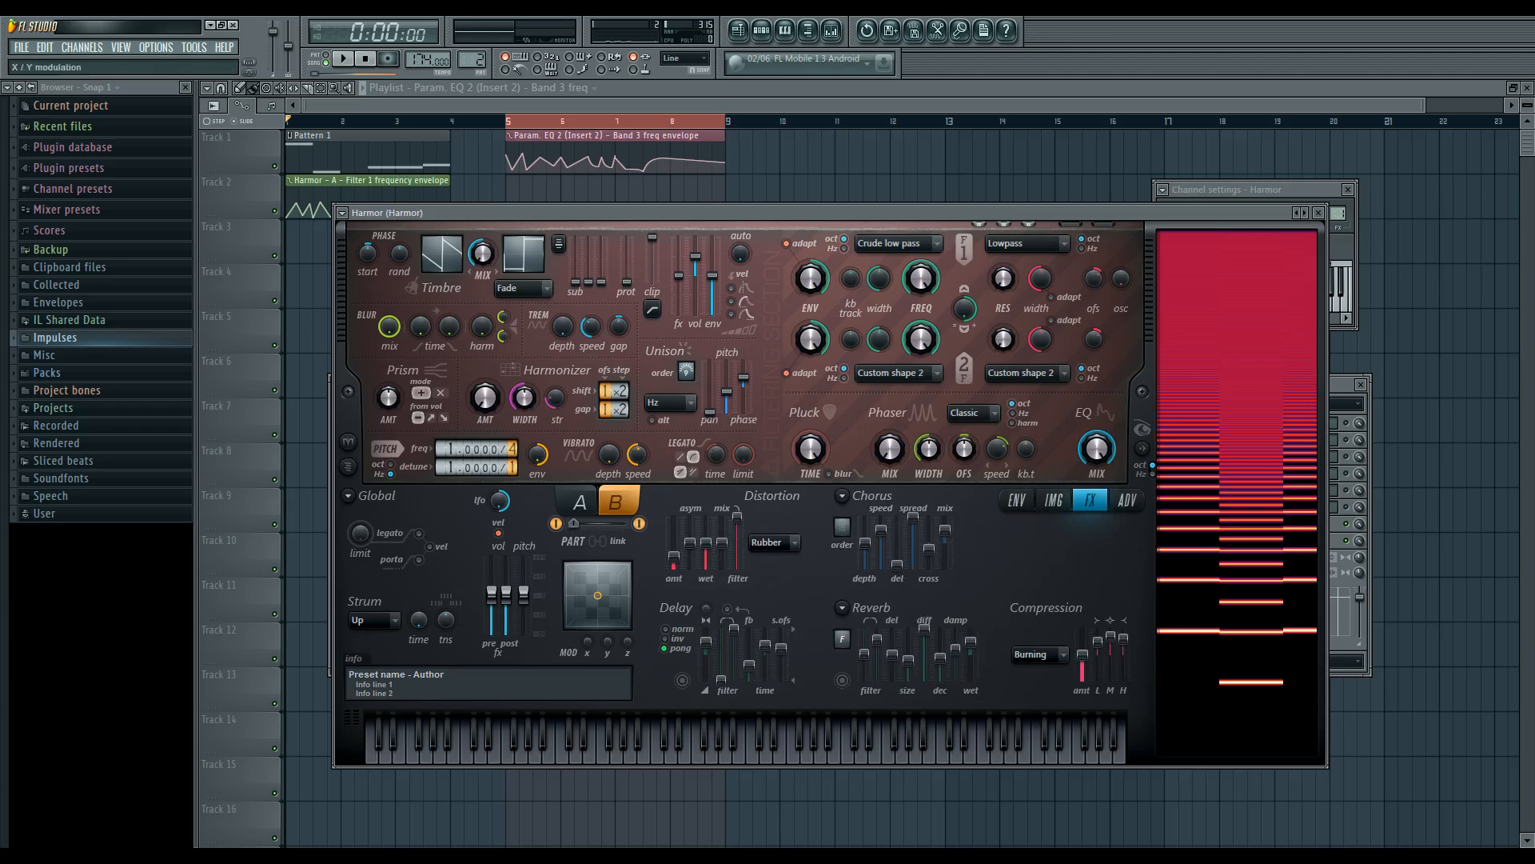
- Play Pattern 1 with the Insert 1 mixer chain open and inspect the Fruity Flangus settings
click(832, 32)
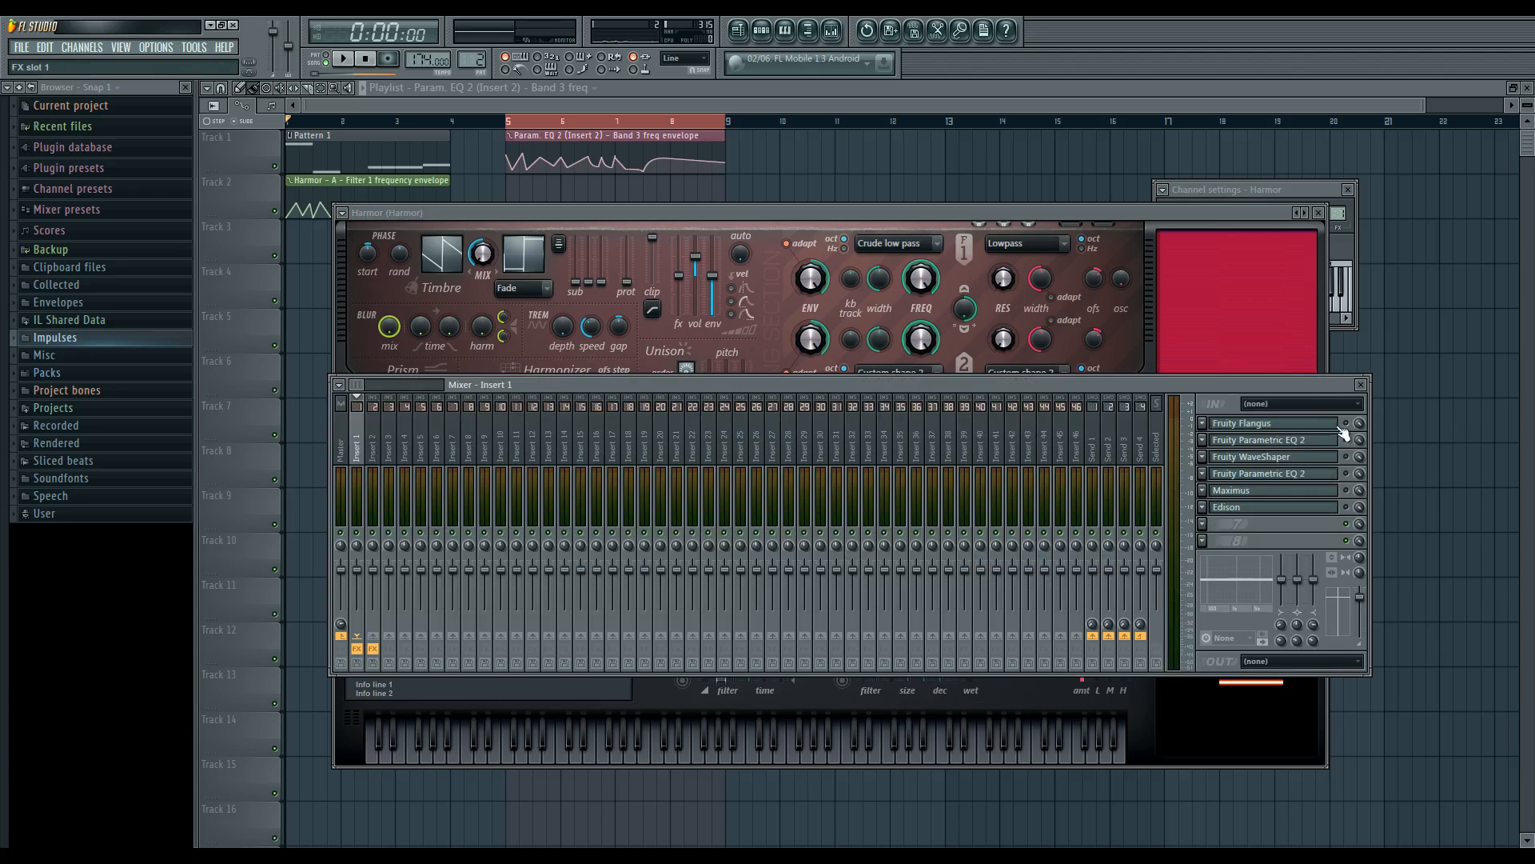
key(space)
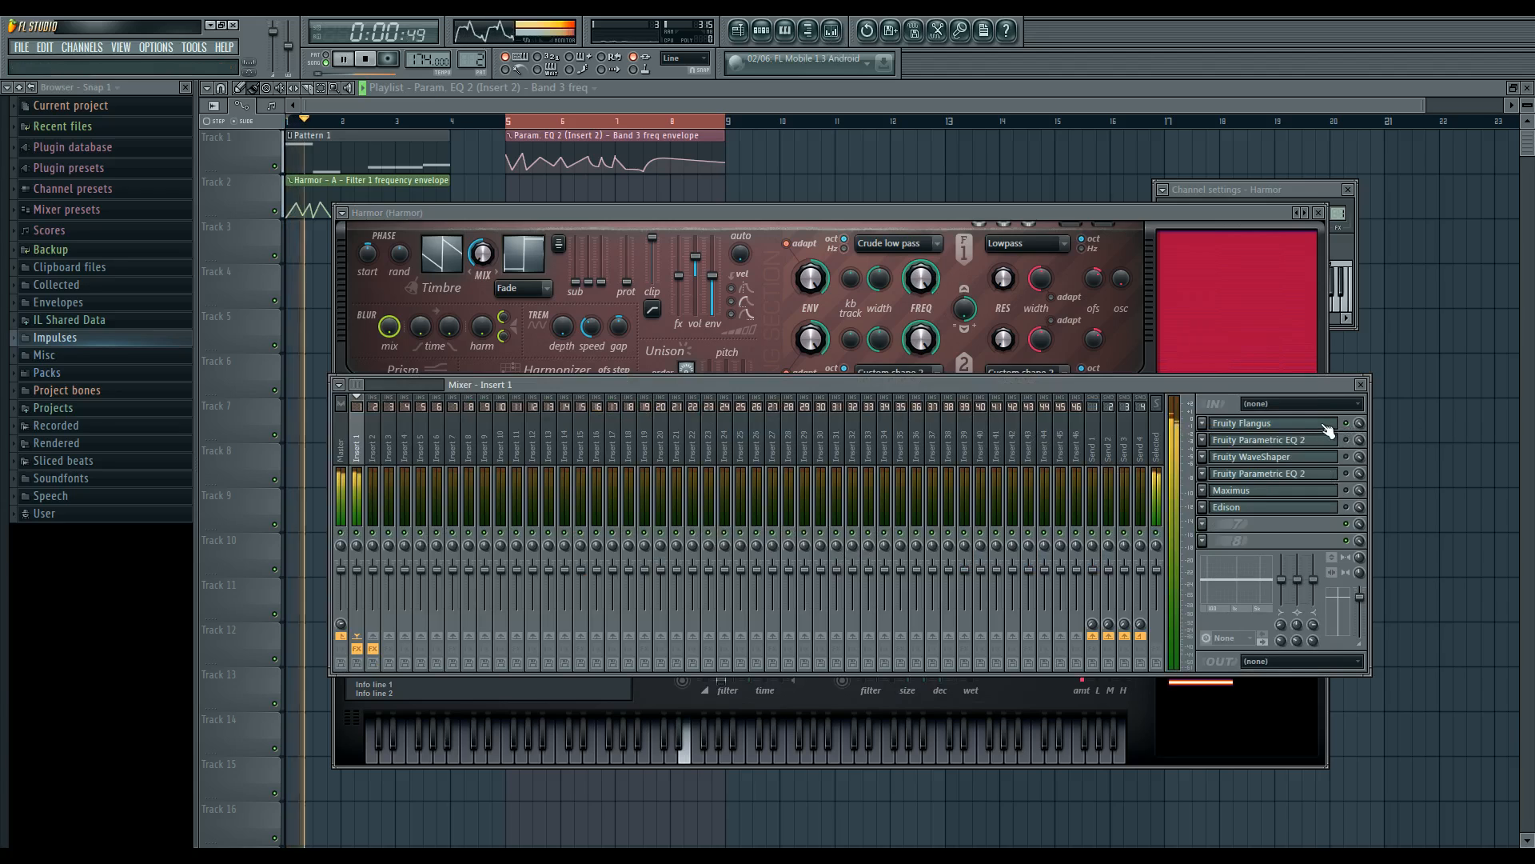
click(1324, 426)
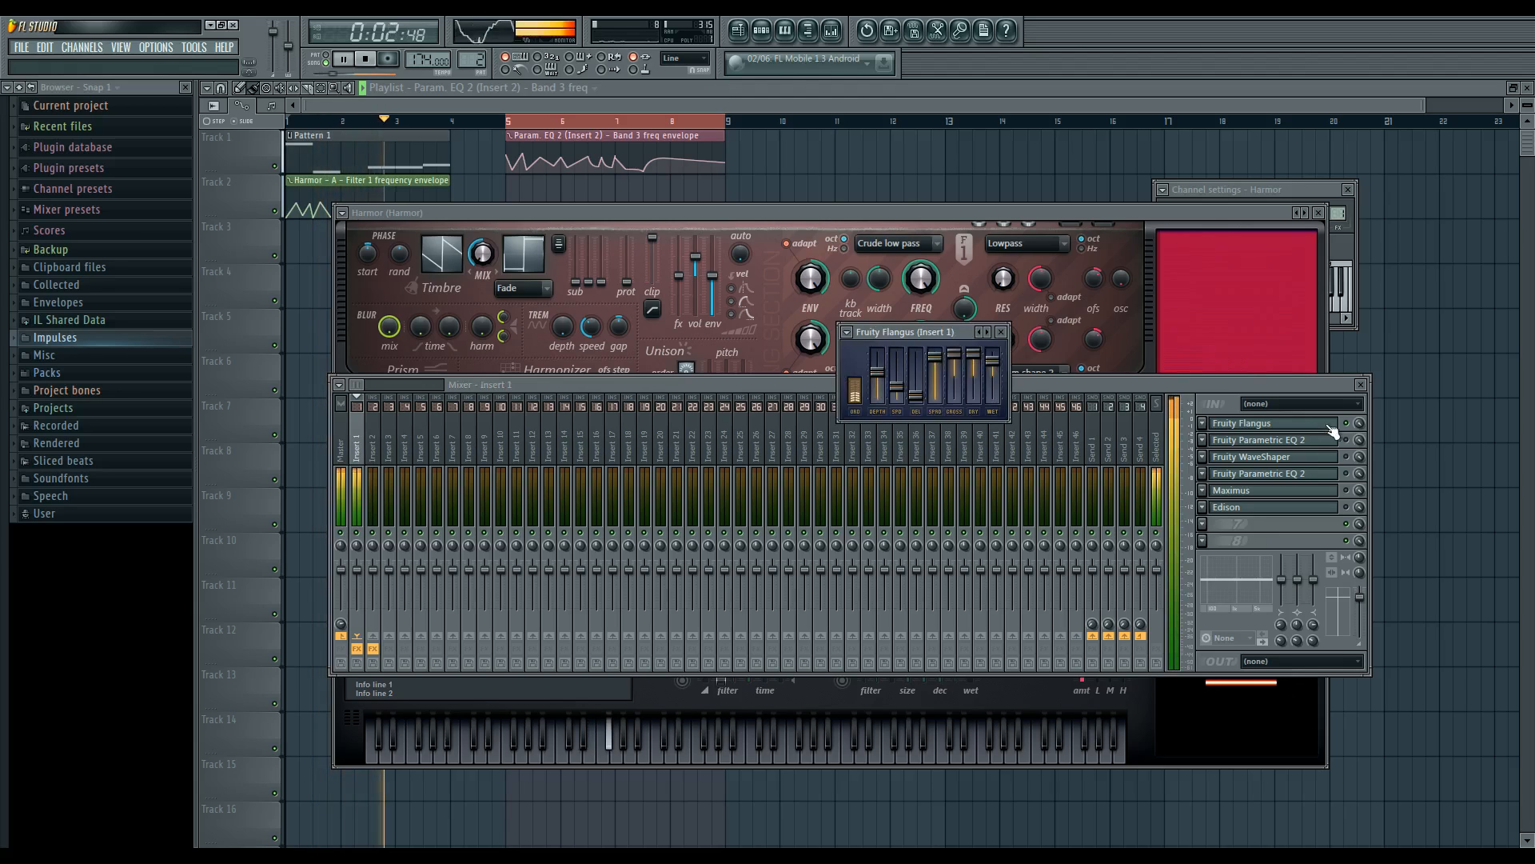
key(space)
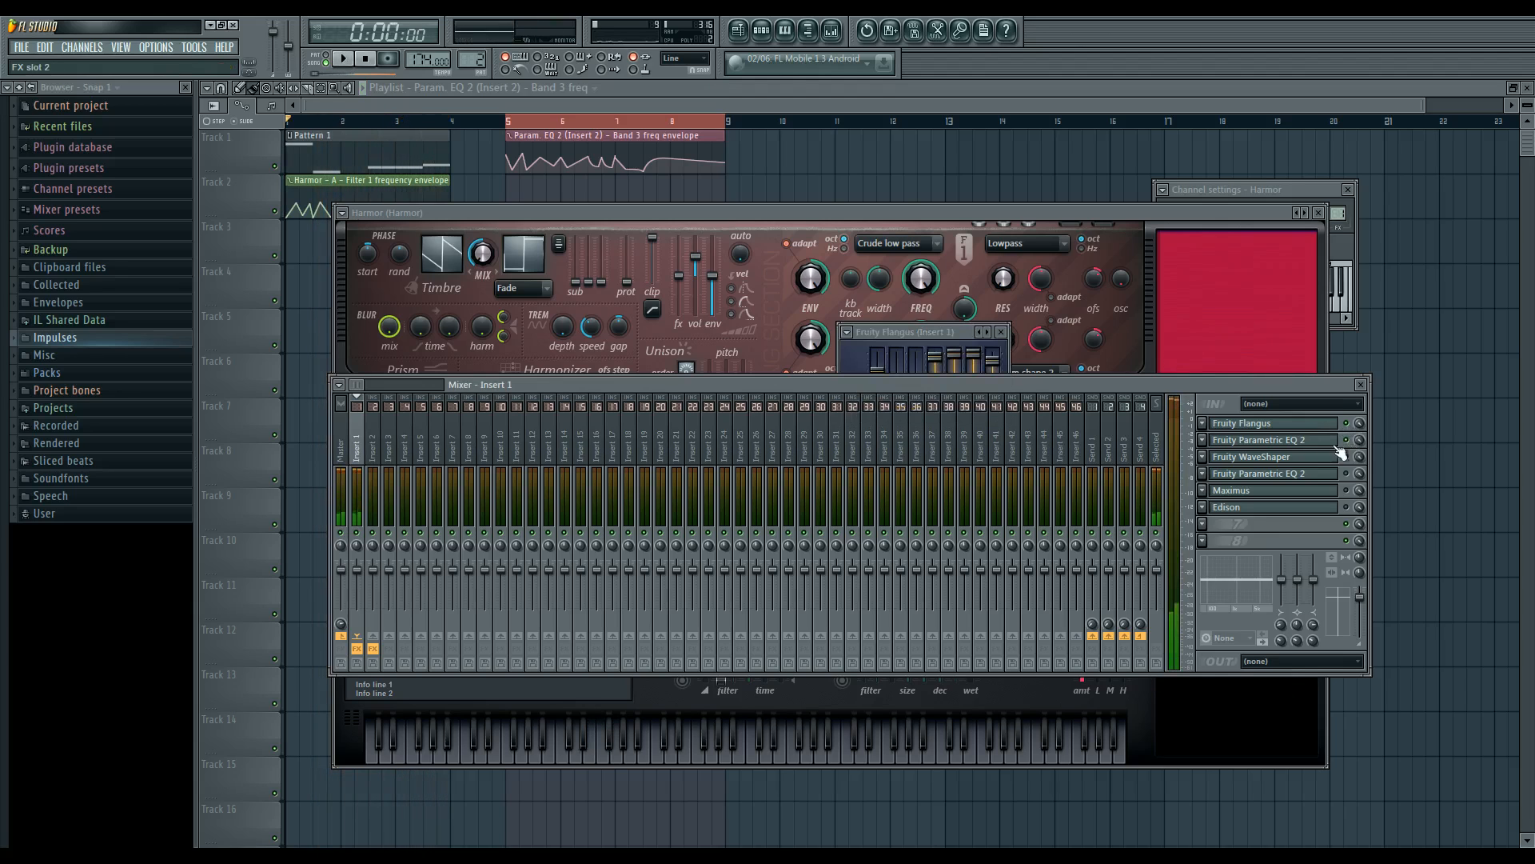
- Audition the first Fruity Parametric EQ 2 on Insert 1 and shift its band 7 slightly lower in frequency
click(1325, 442)
key(space)
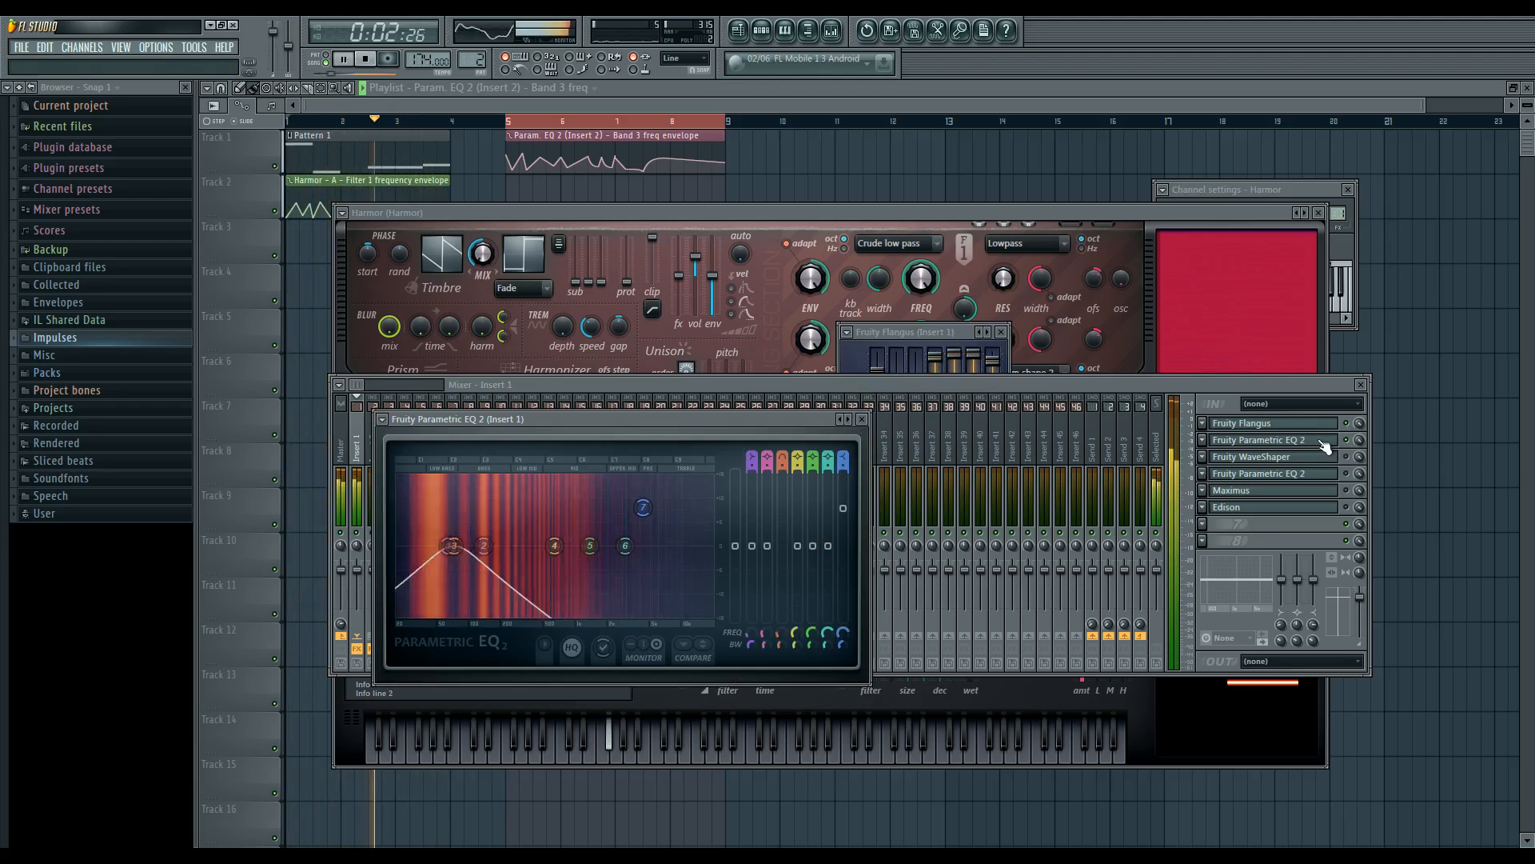
key(space)
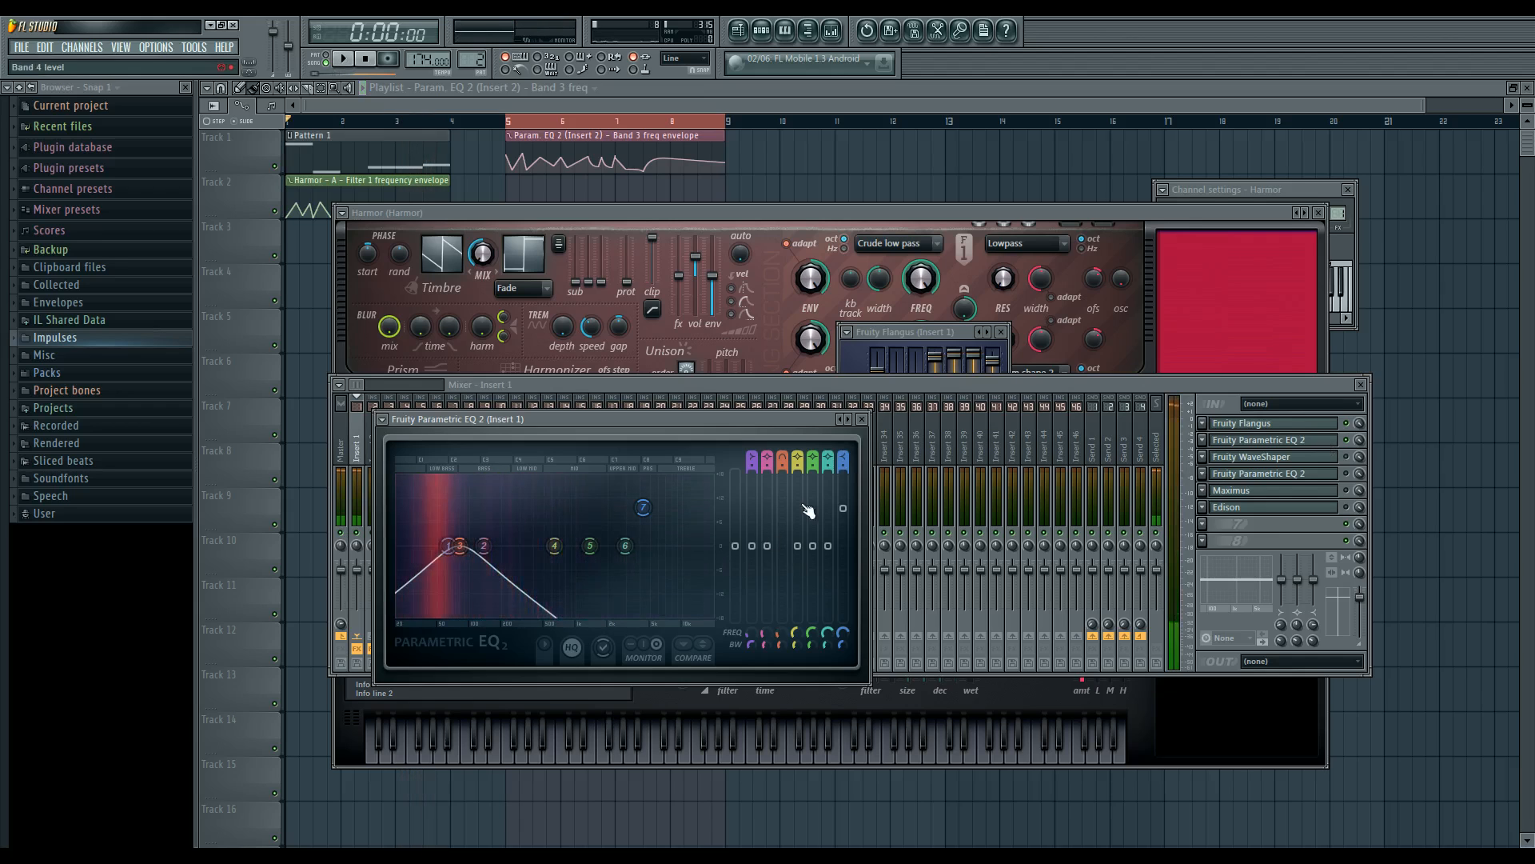
drag(653, 512, 641, 509)
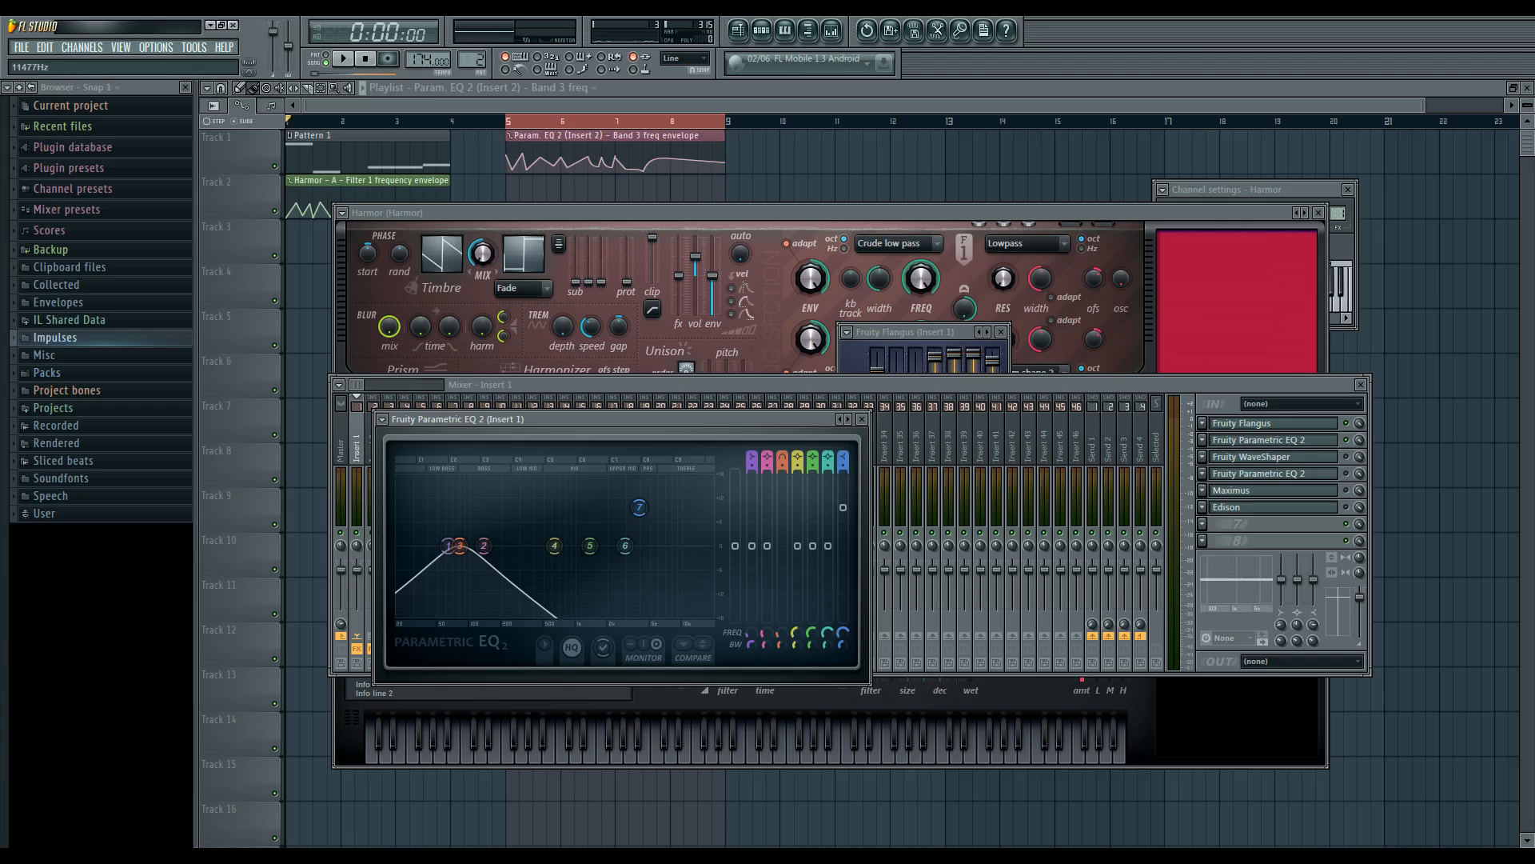
key(space)
key(space)
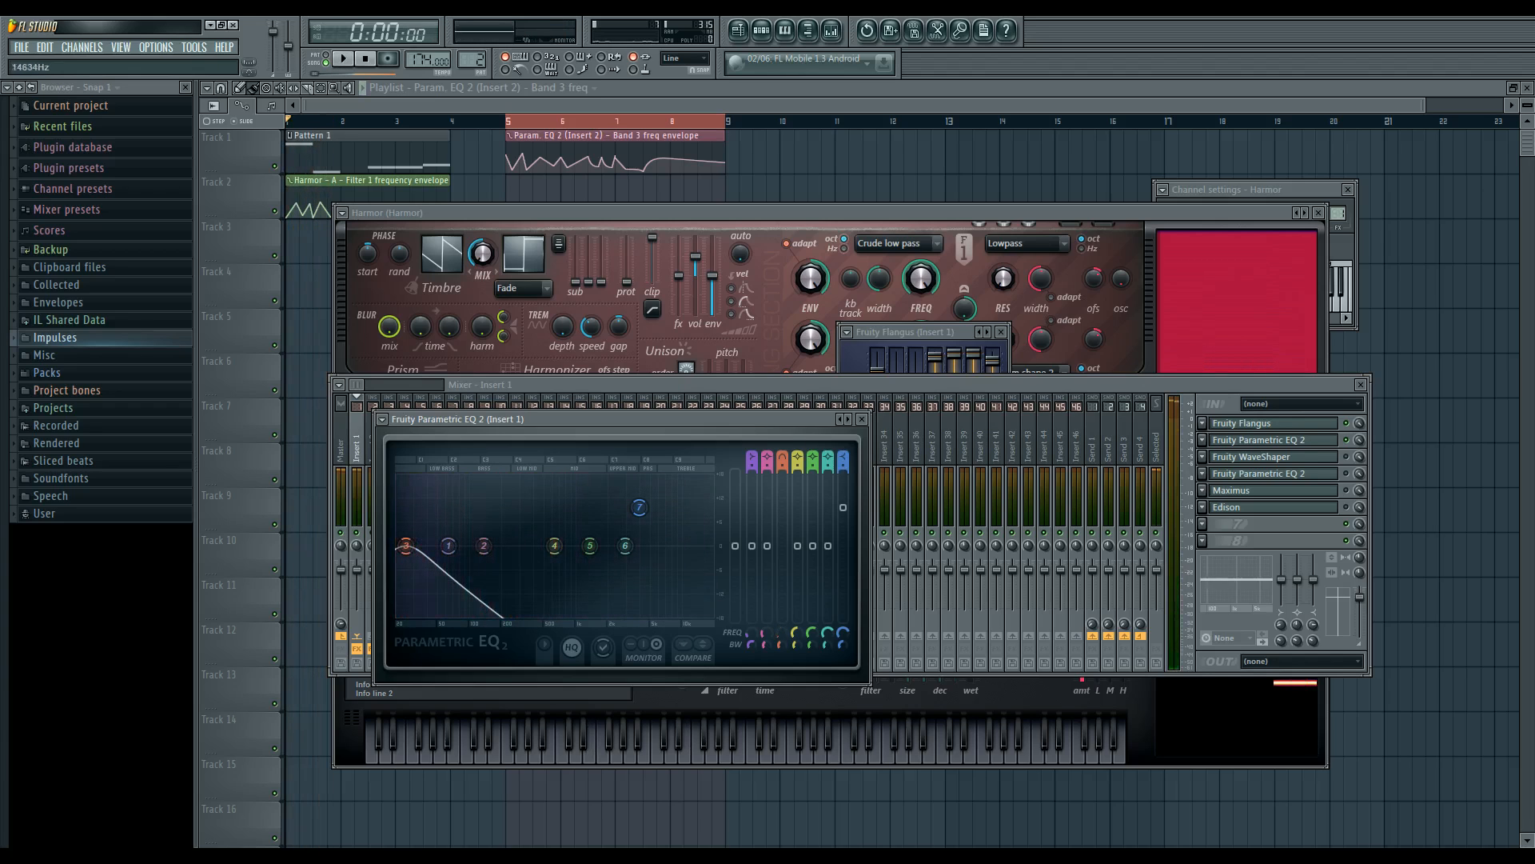
- Open the Fruity WaveShaper on Insert 1 and listen to its effect on the sound
click(1328, 461)
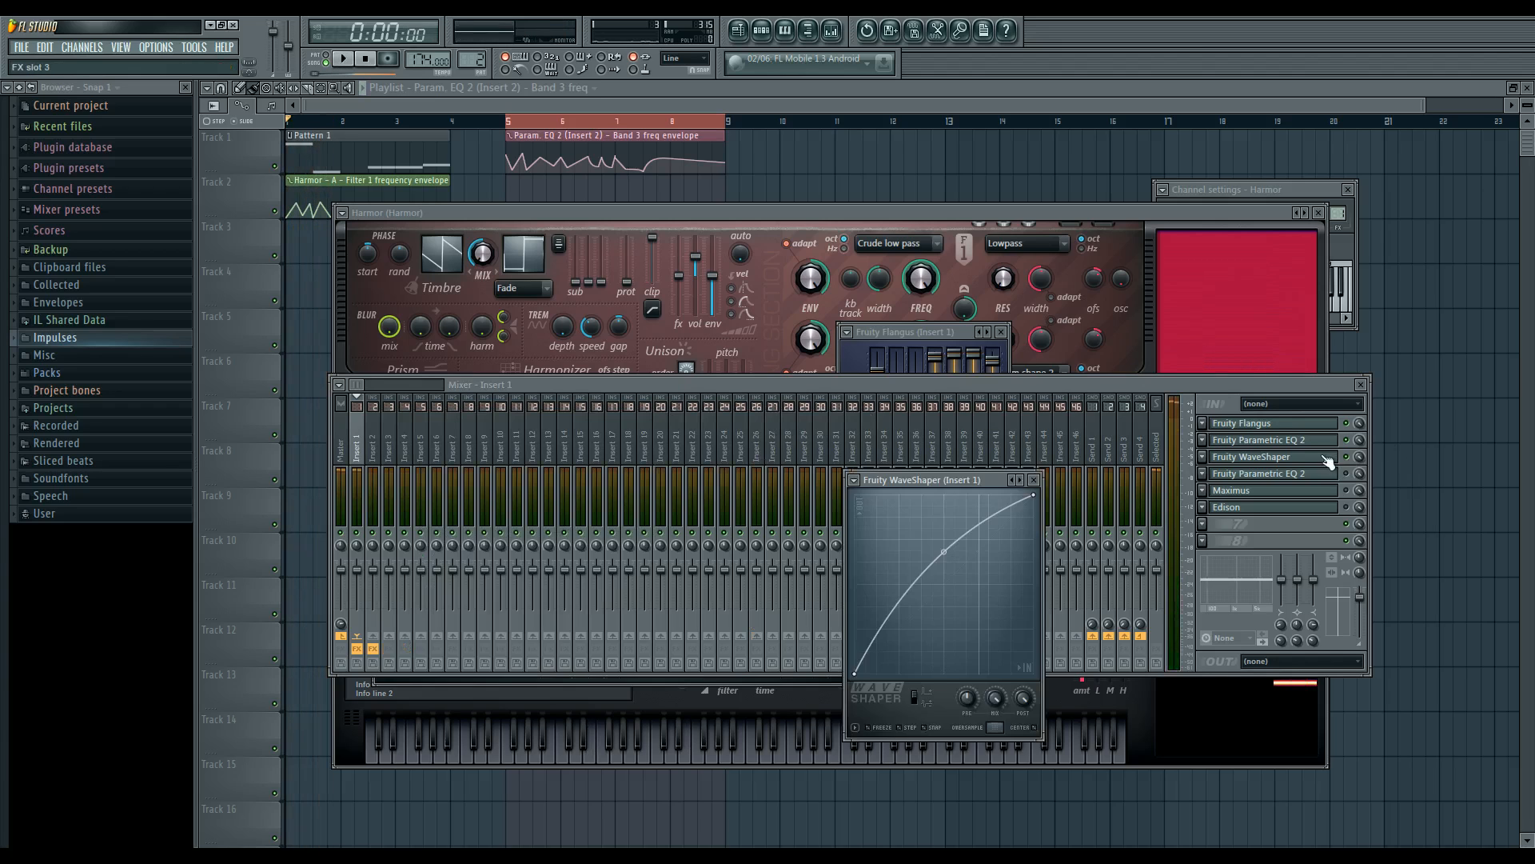
key(space)
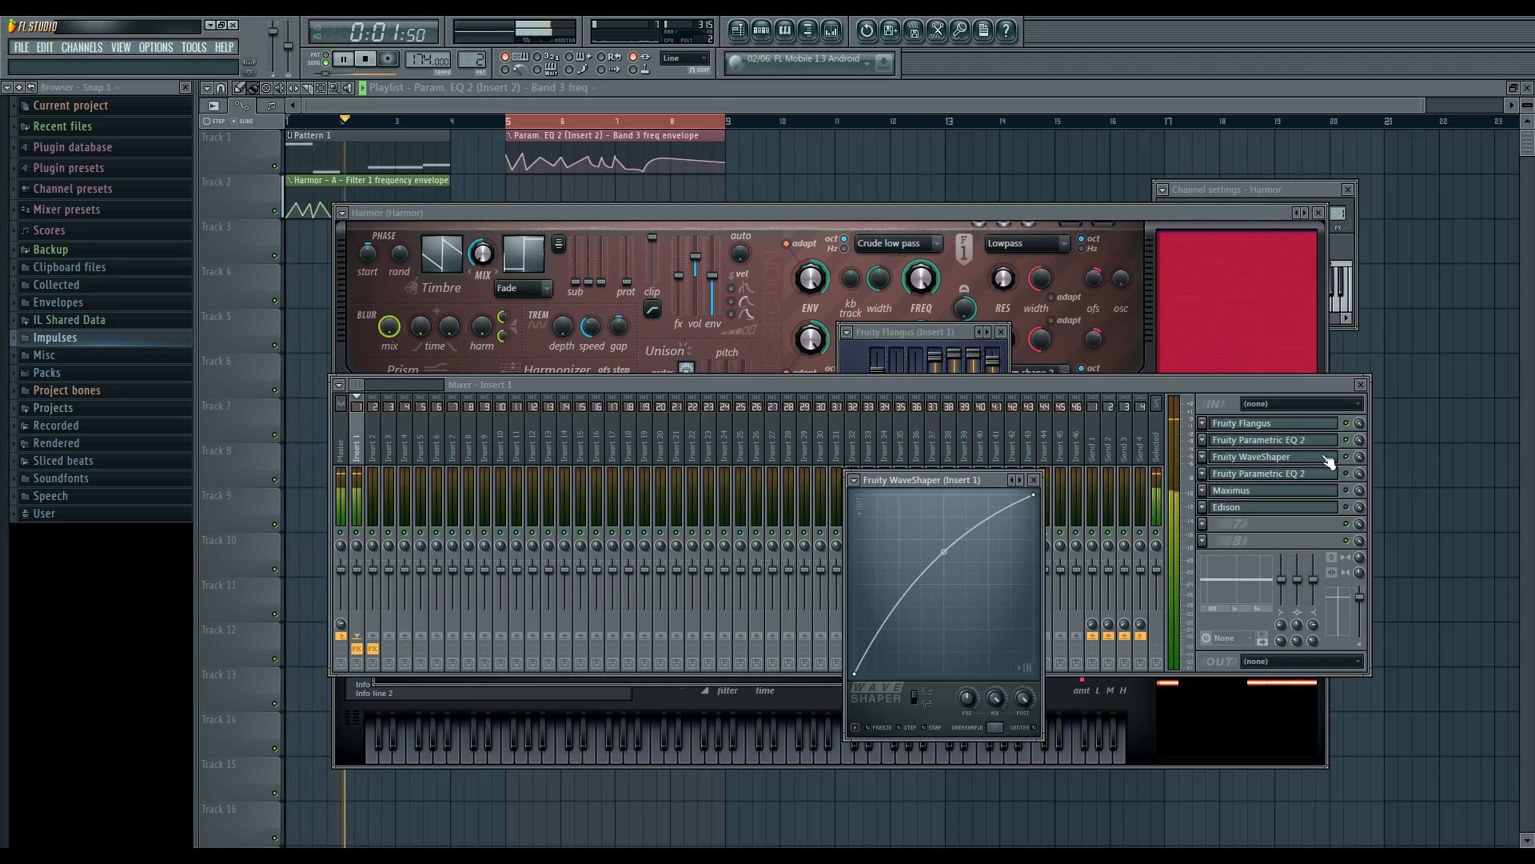
key(space)
- Open the second Fruity Parametric EQ 2 on Insert 1 and audition its curve during playback
click(1319, 473)
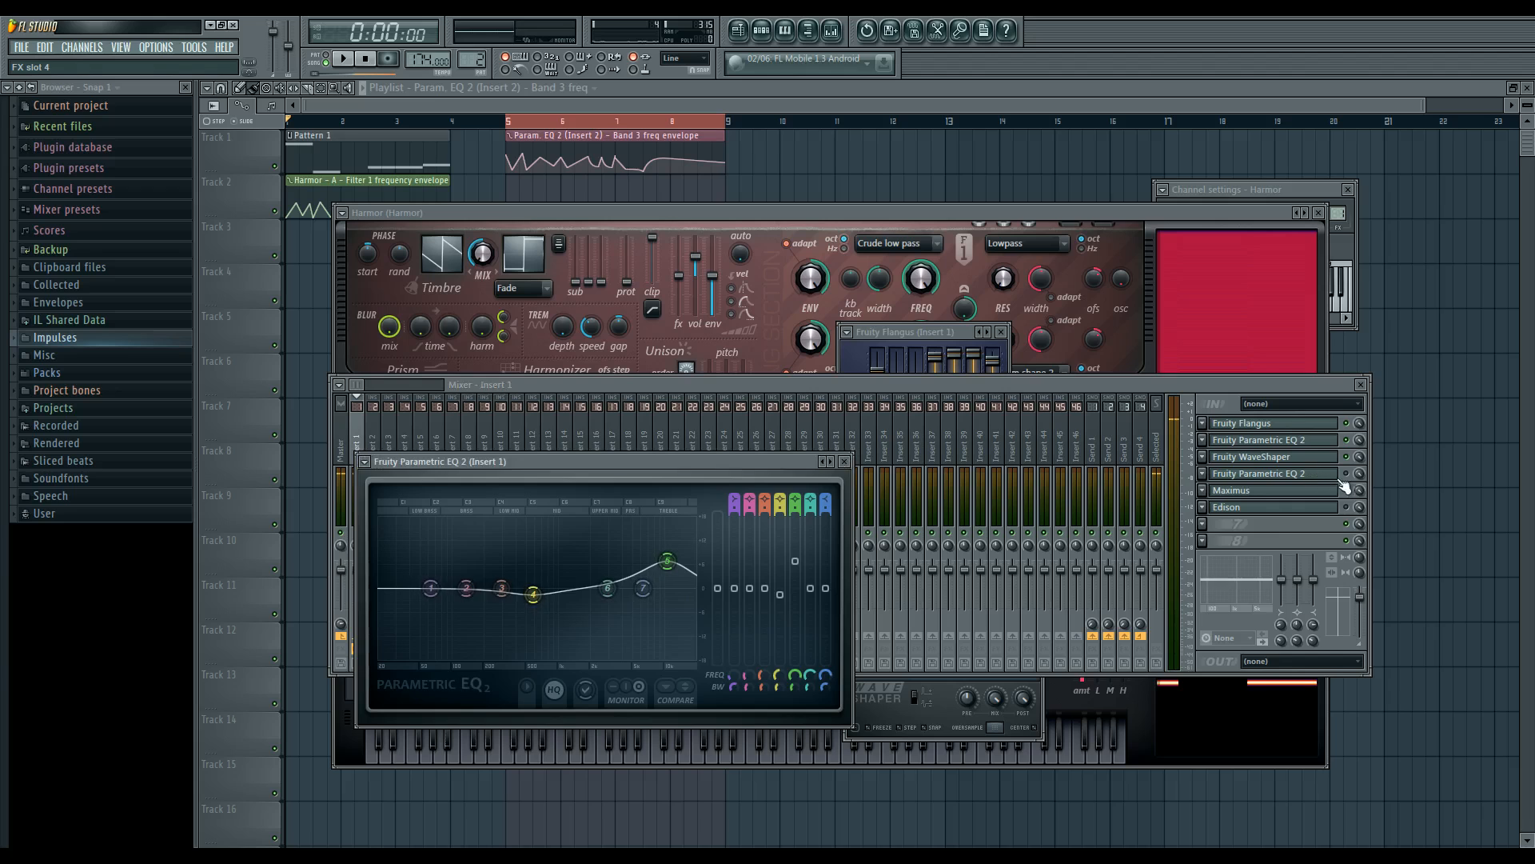
click(1339, 478)
click(1337, 478)
key(space)
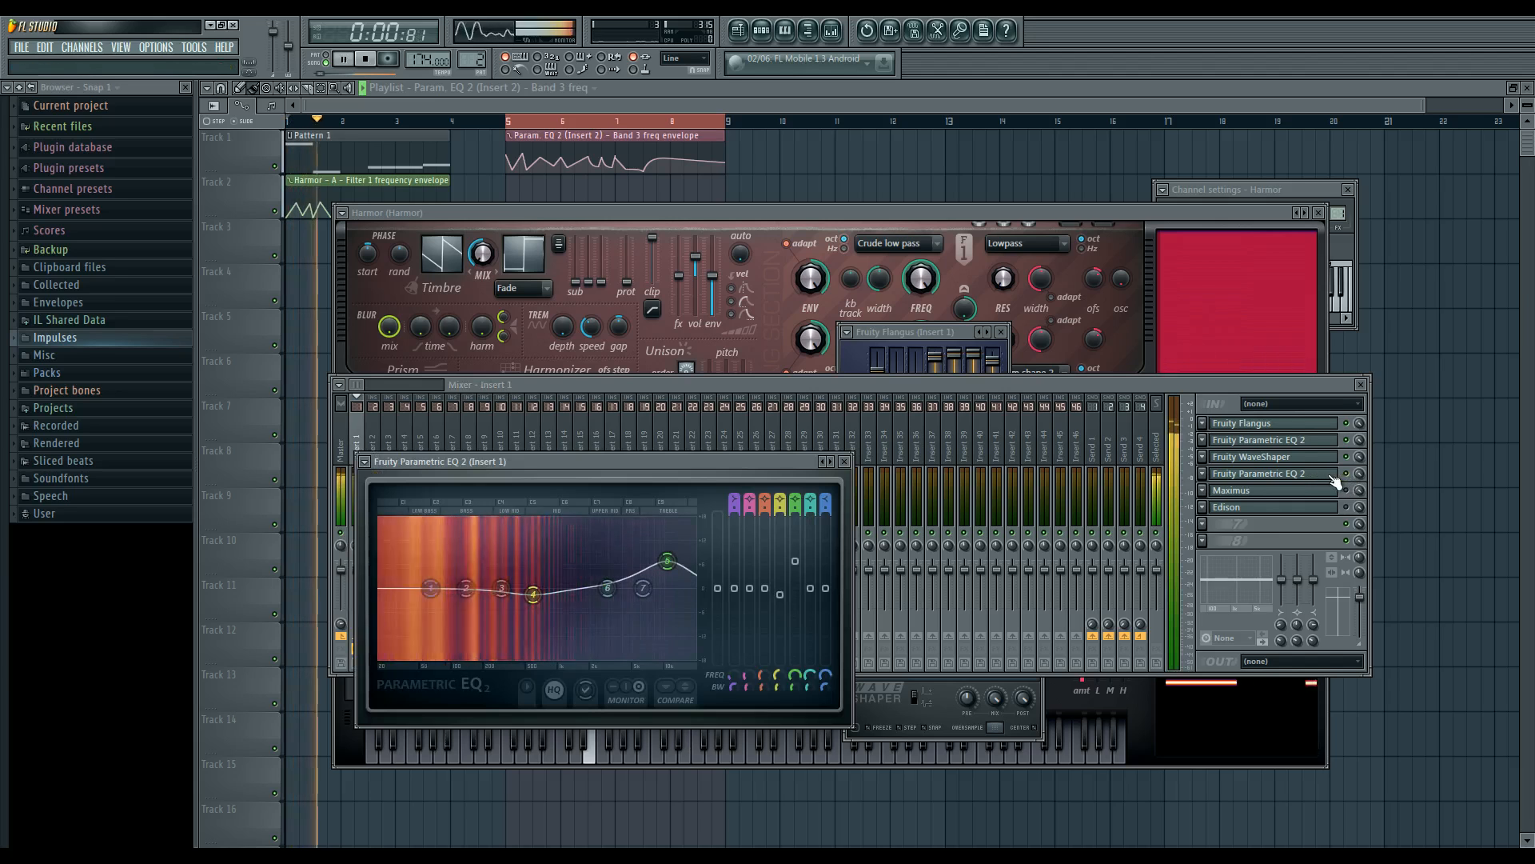
key(space)
- Audition Maximus on Insert 1, examining its low, high and master bands during playback
click(1320, 490)
click(1347, 490)
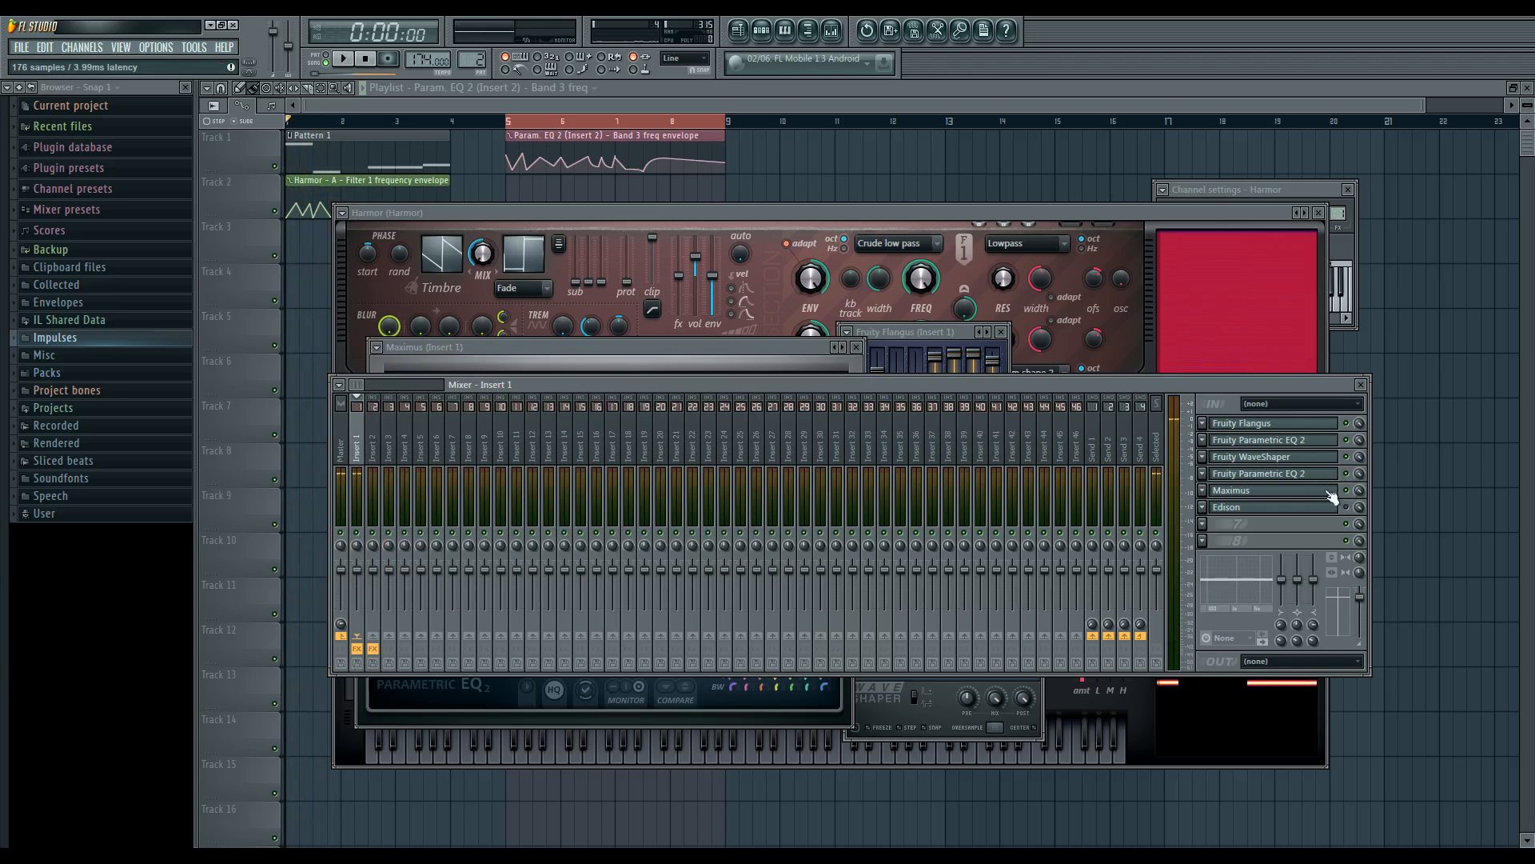
click(1328, 491)
click(438, 558)
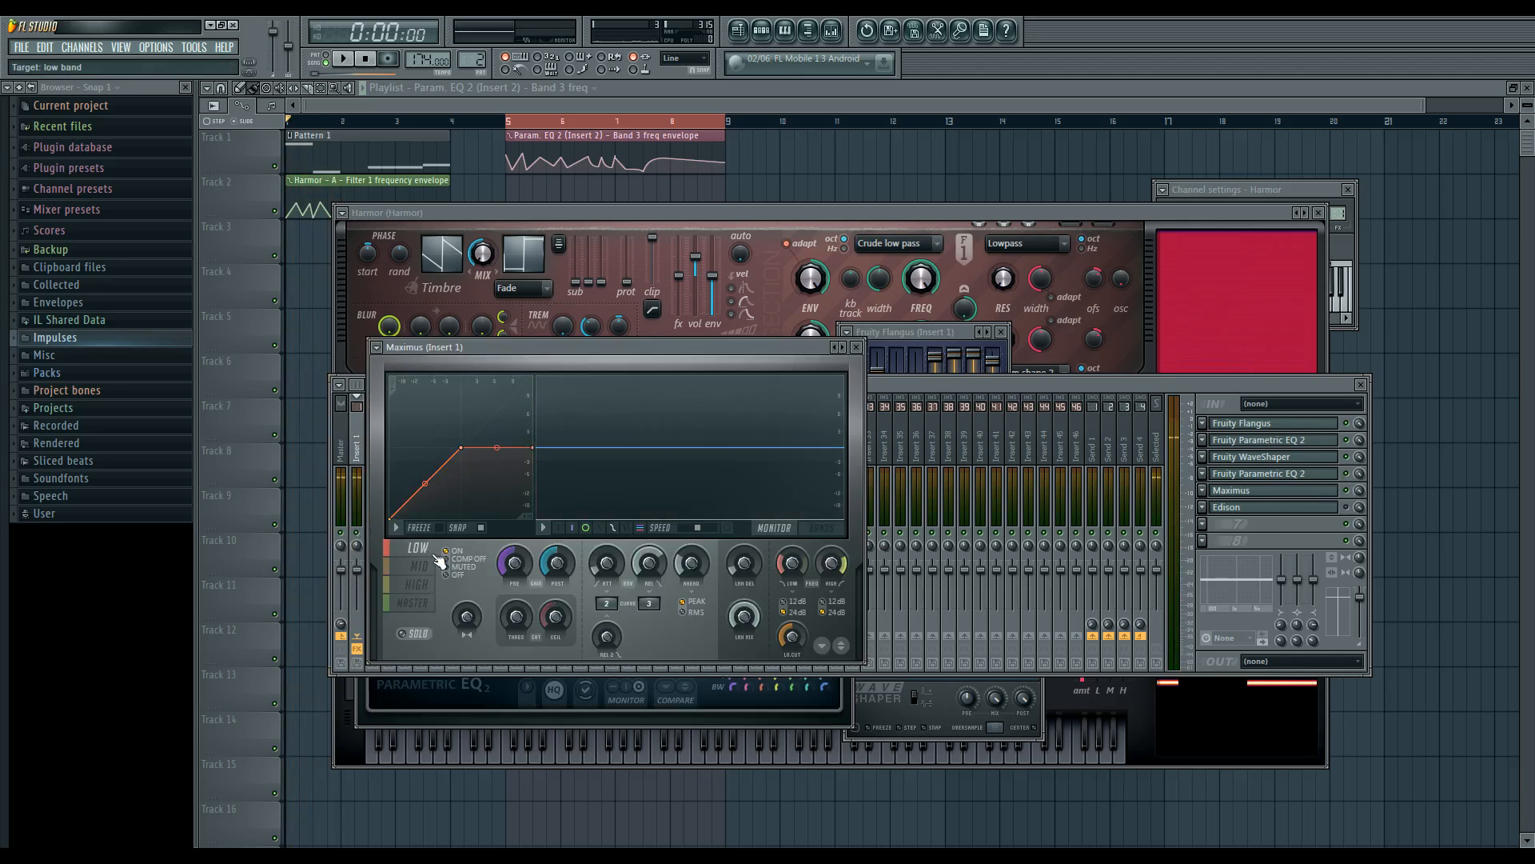
key(space)
click(417, 585)
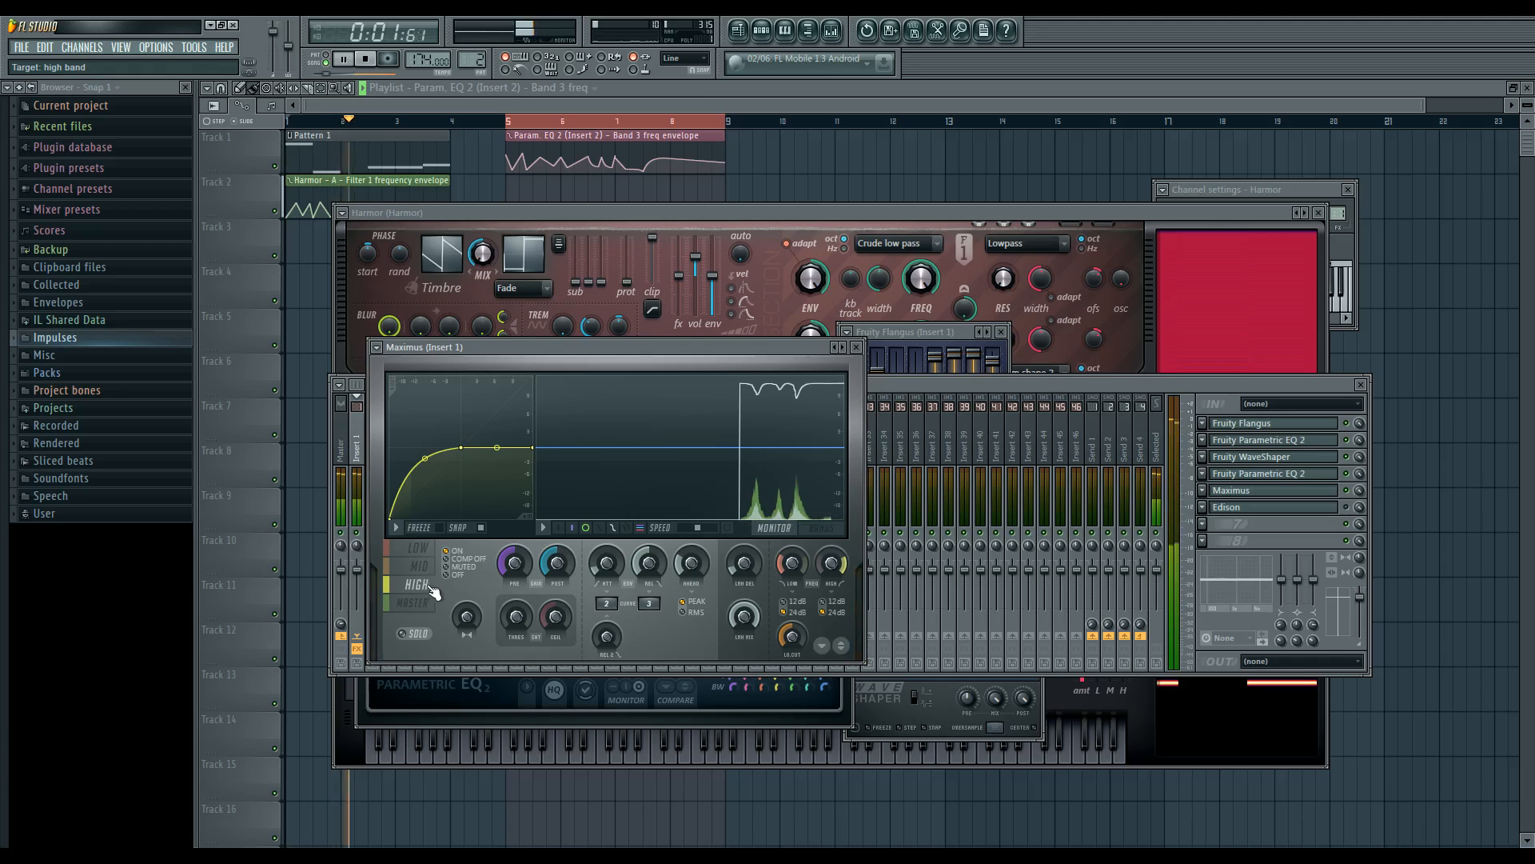
click(412, 602)
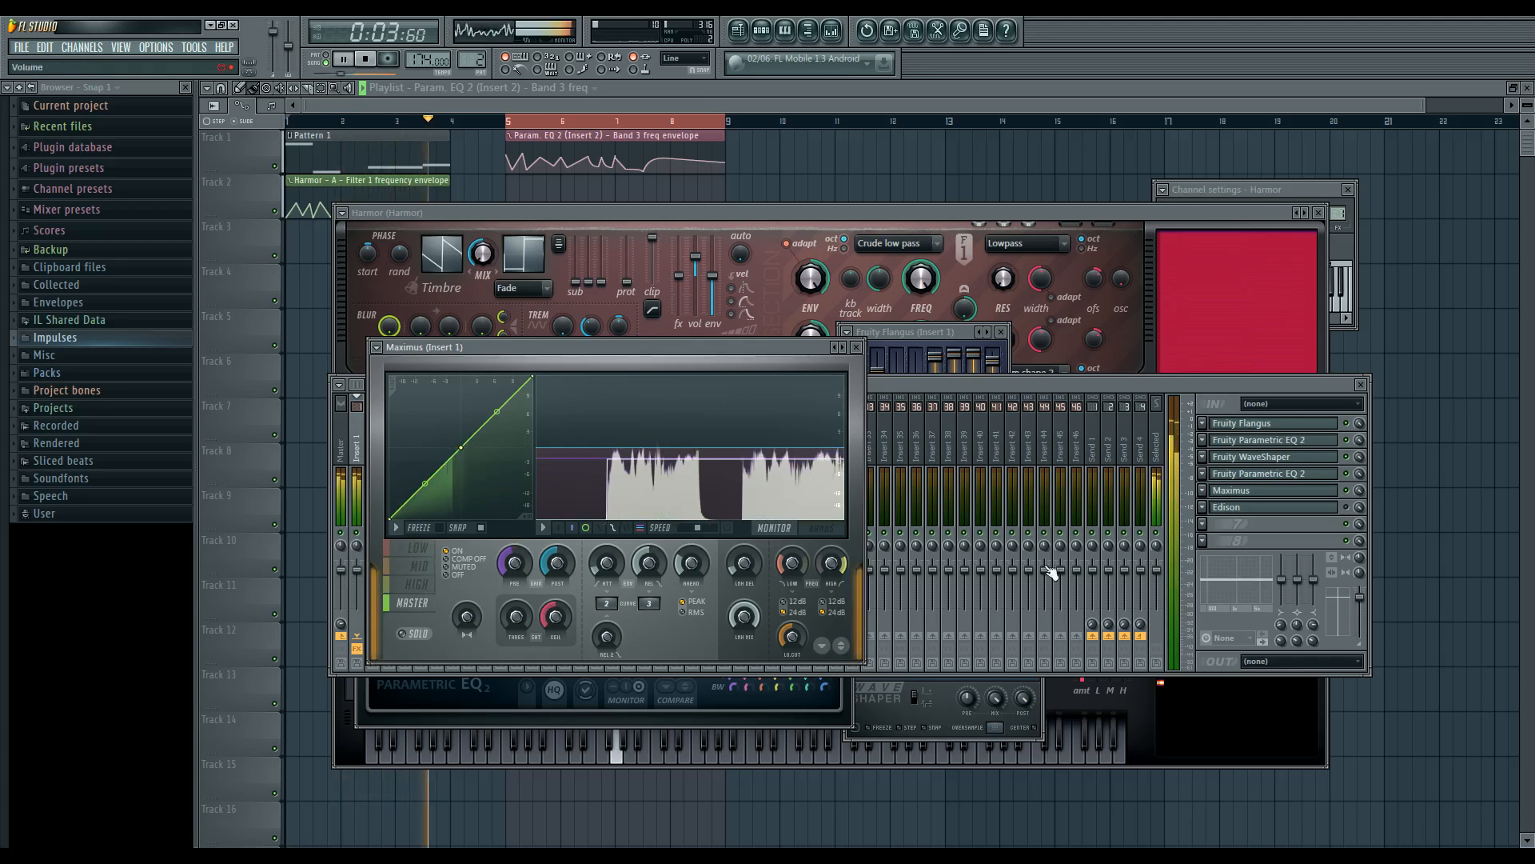
key(space)
click(1244, 508)
click(1347, 508)
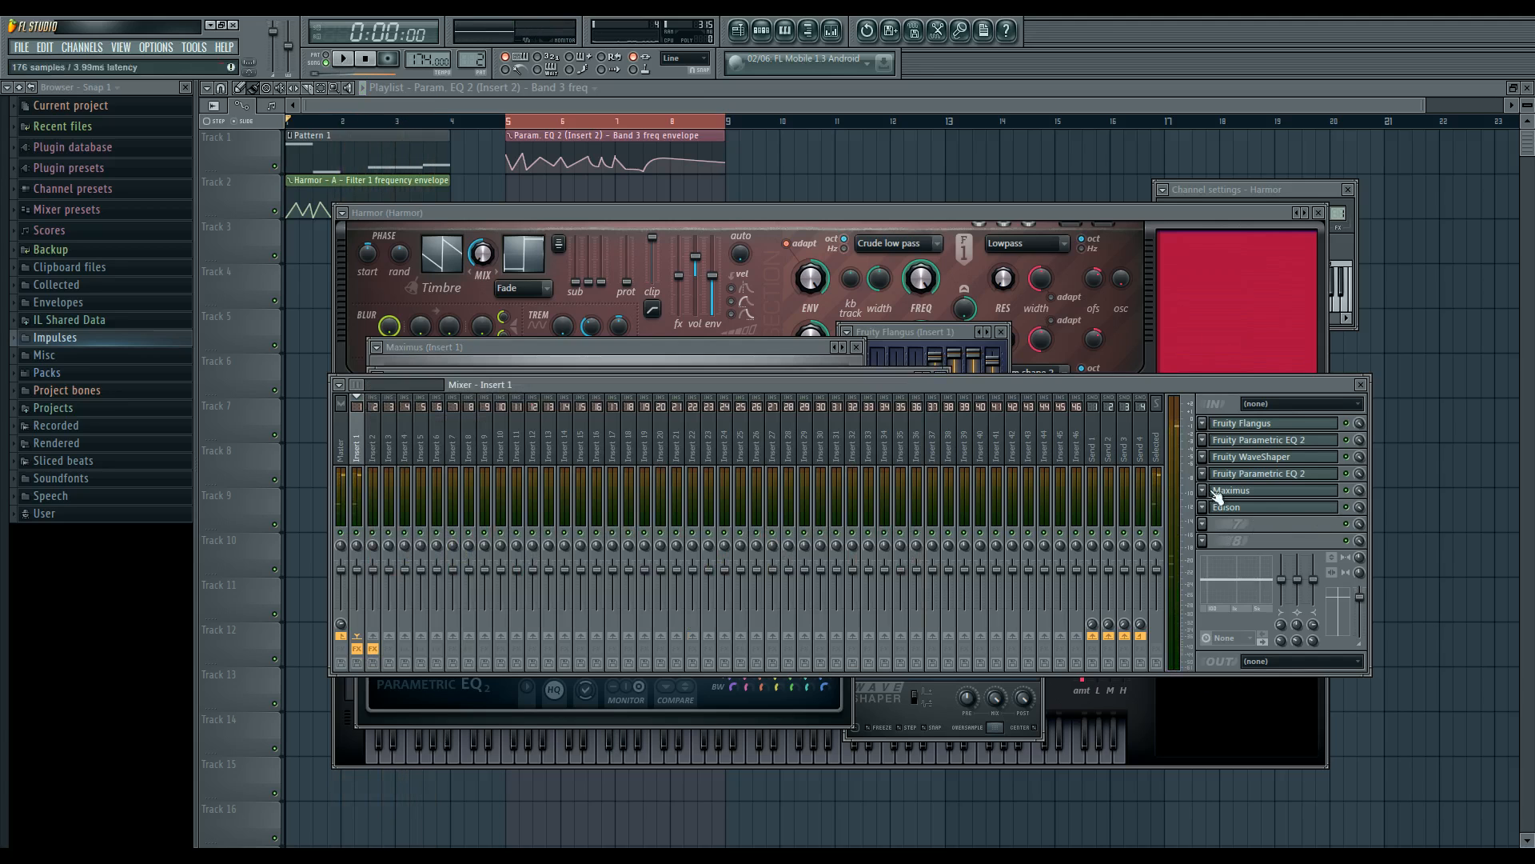
- Open the Harmor #2 channel from the step sequencer and view its parts and image section
click(762, 30)
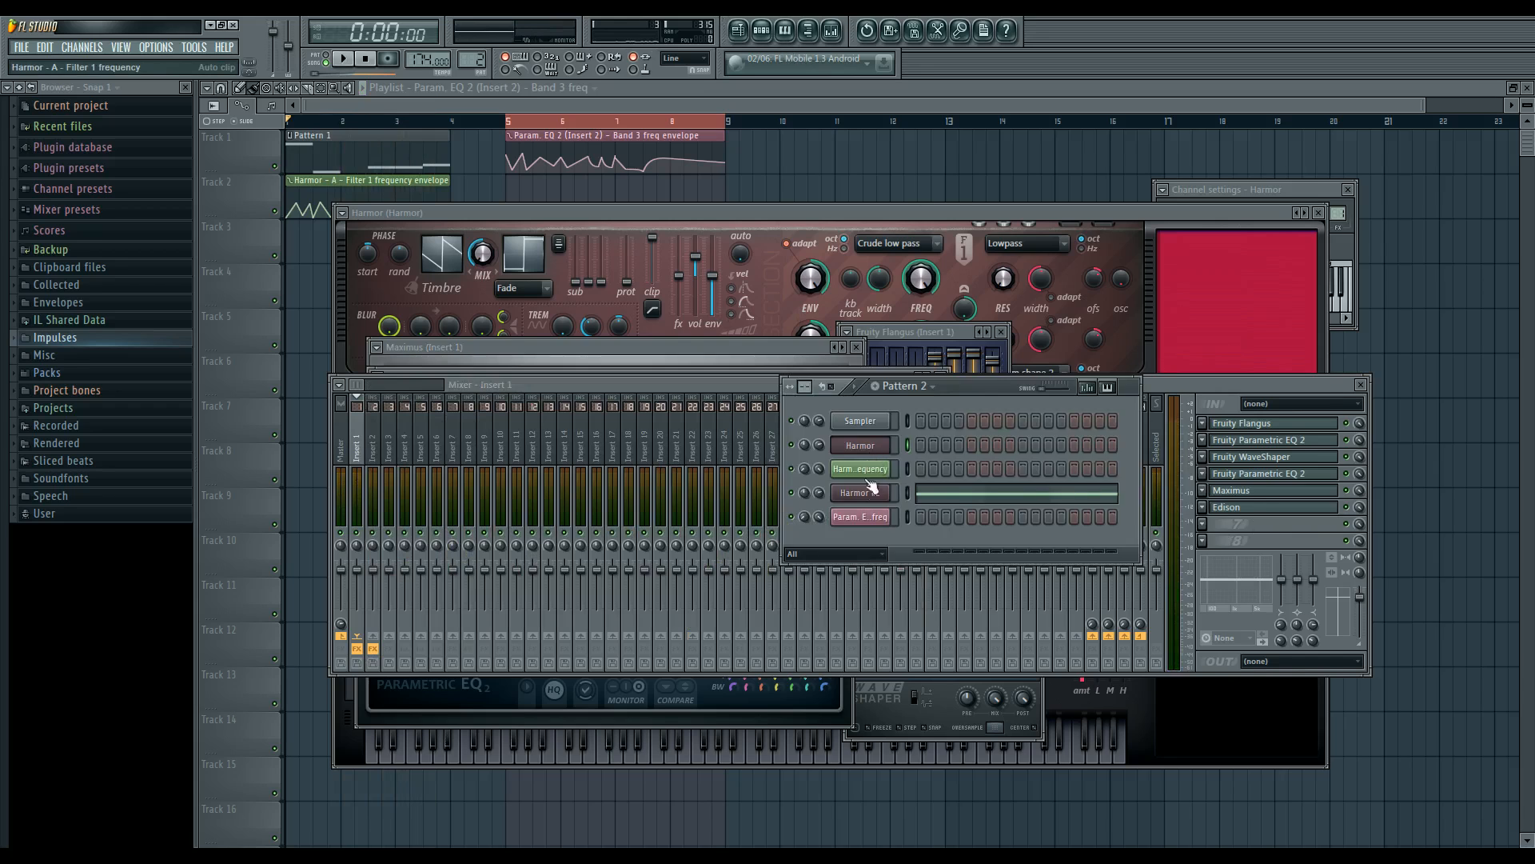
click(871, 488)
click(579, 504)
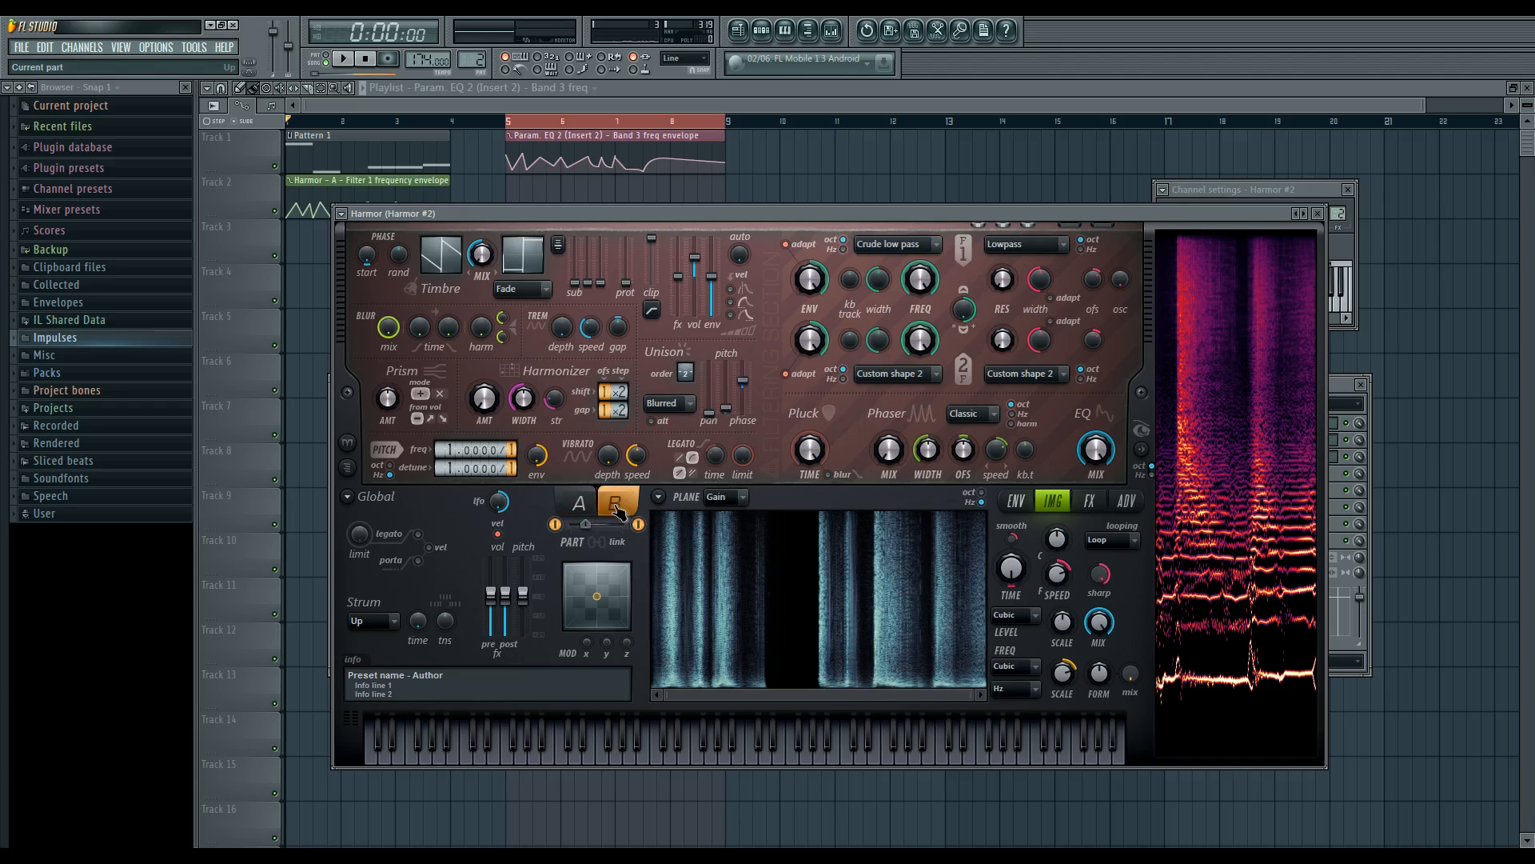
- Move the playhead to bar 5, show the Insert 2 effects in the mixer, and reopen Harmor #2
click(505, 120)
click(762, 35)
click(832, 32)
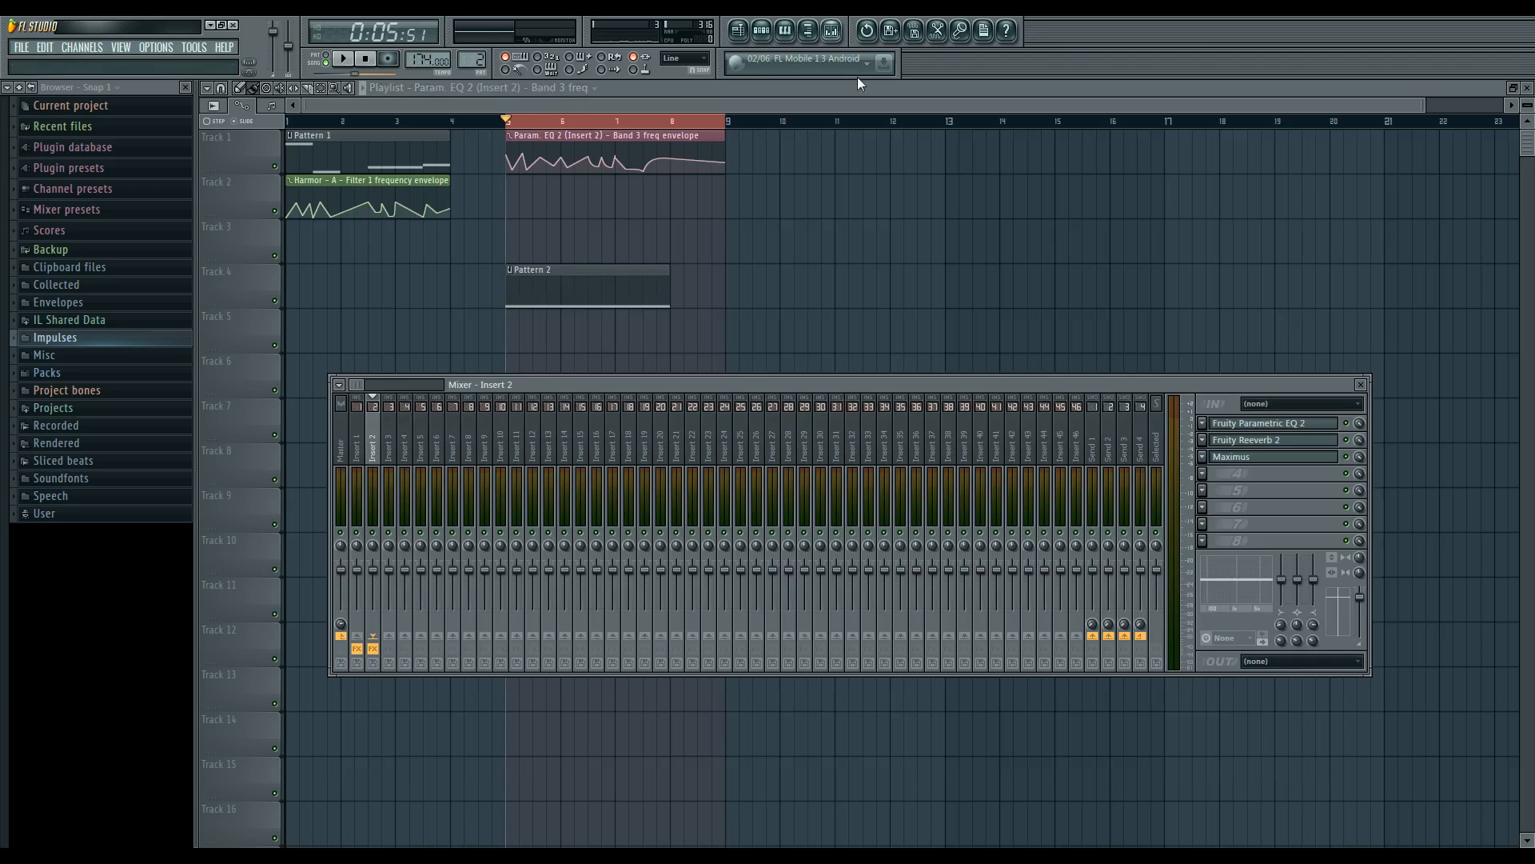
click(766, 34)
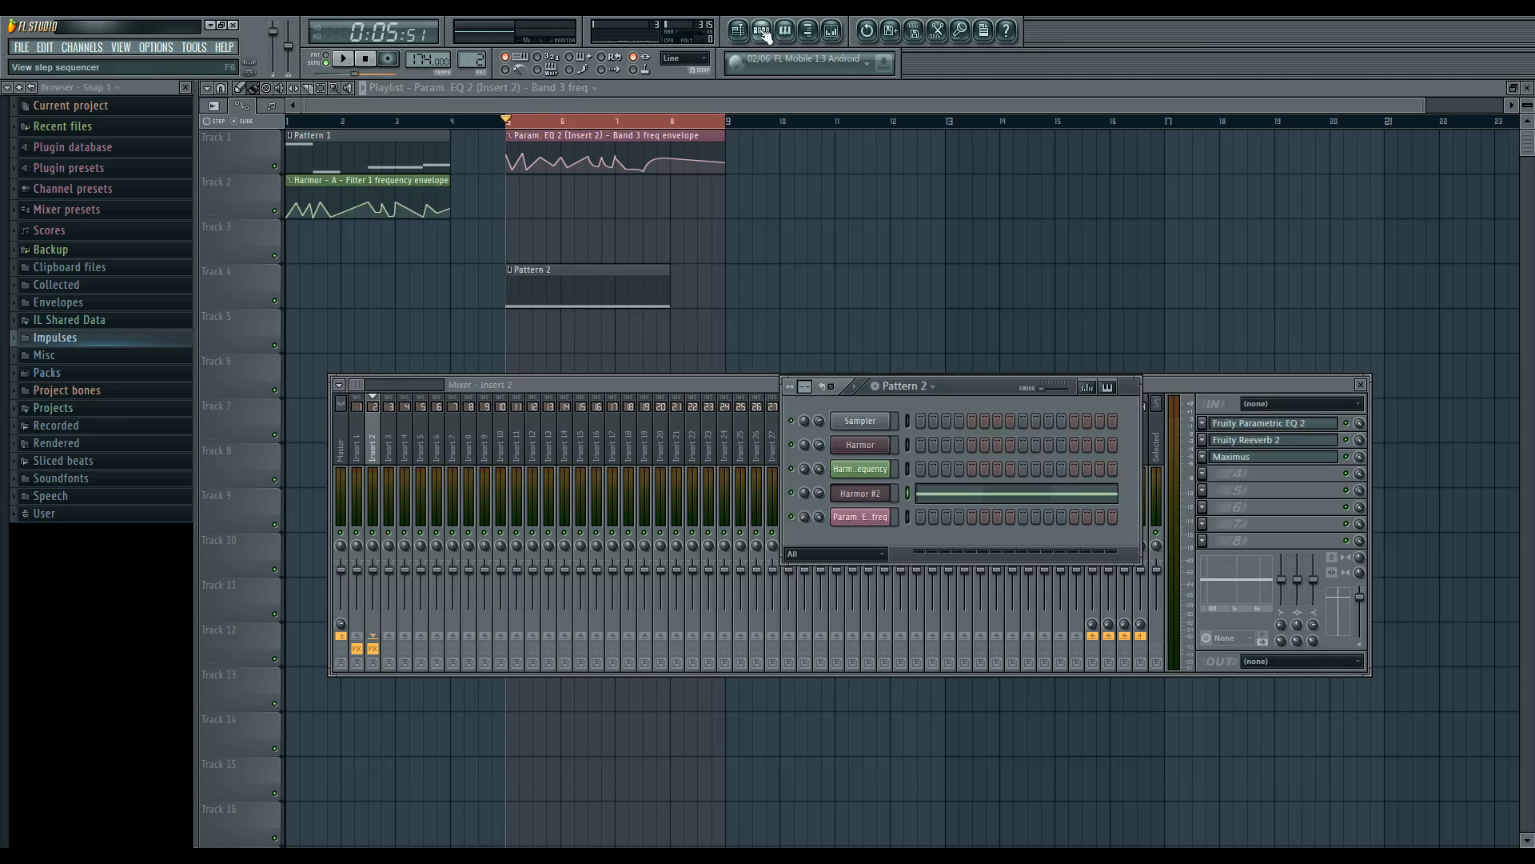
click(857, 492)
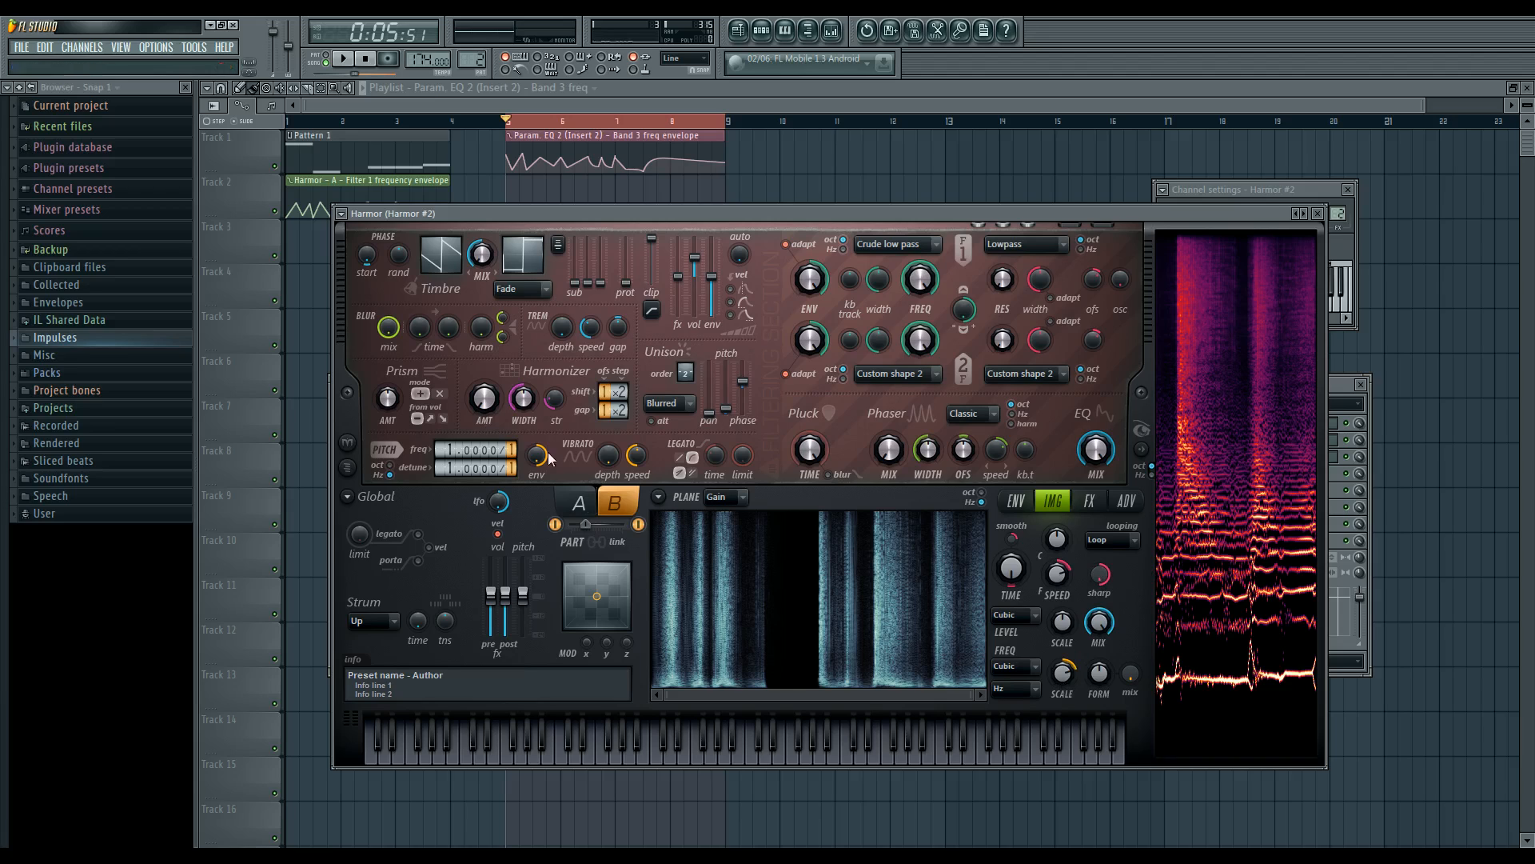
- Compare the image sections of part A and part B in Harmor #2 by switching repeatedly between them
click(579, 503)
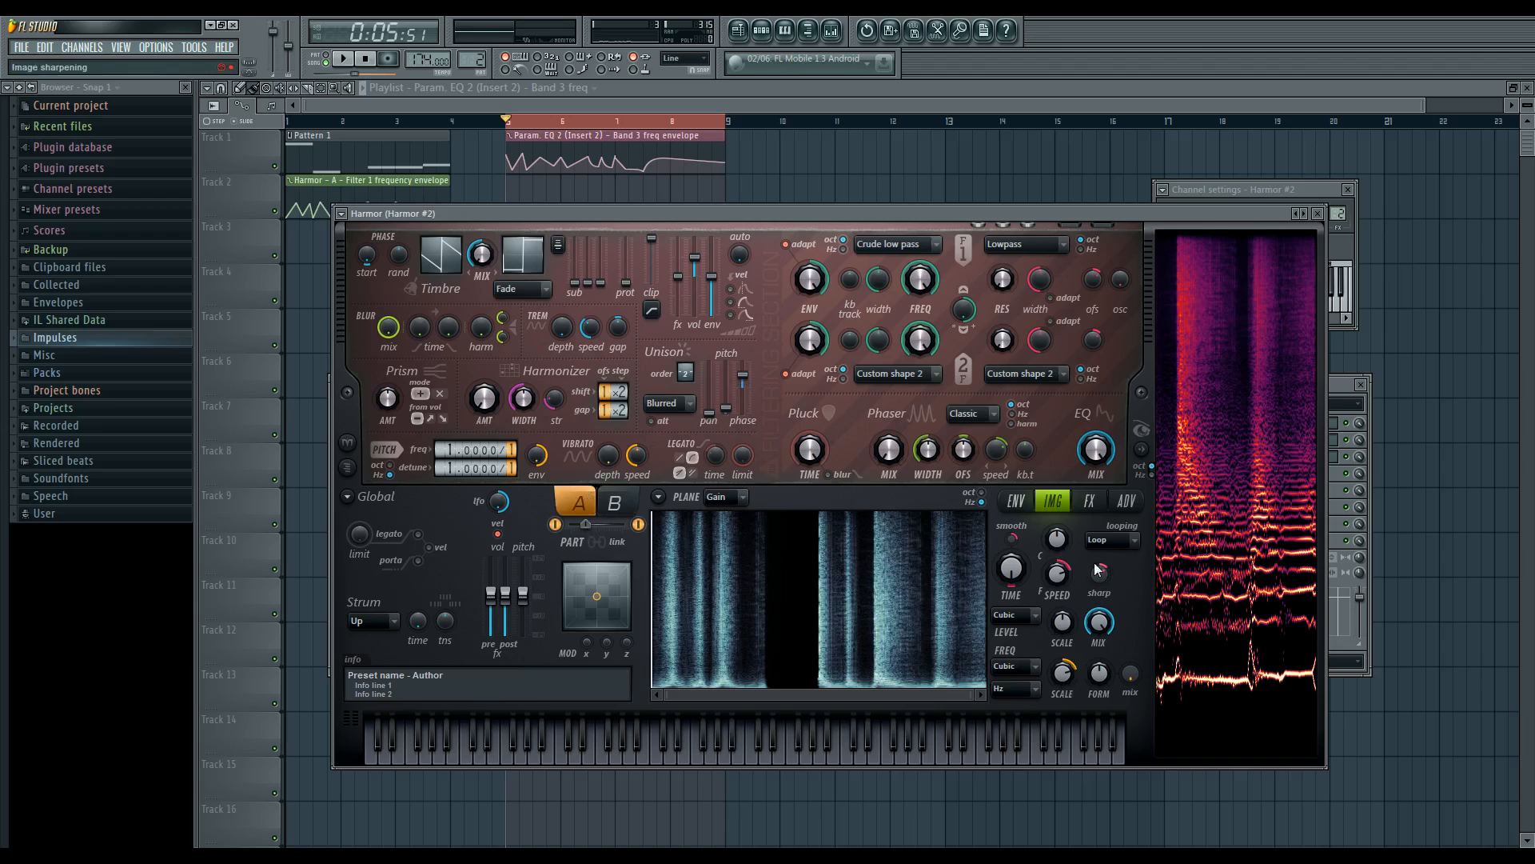
click(615, 502)
click(579, 503)
click(615, 503)
click(578, 502)
click(614, 502)
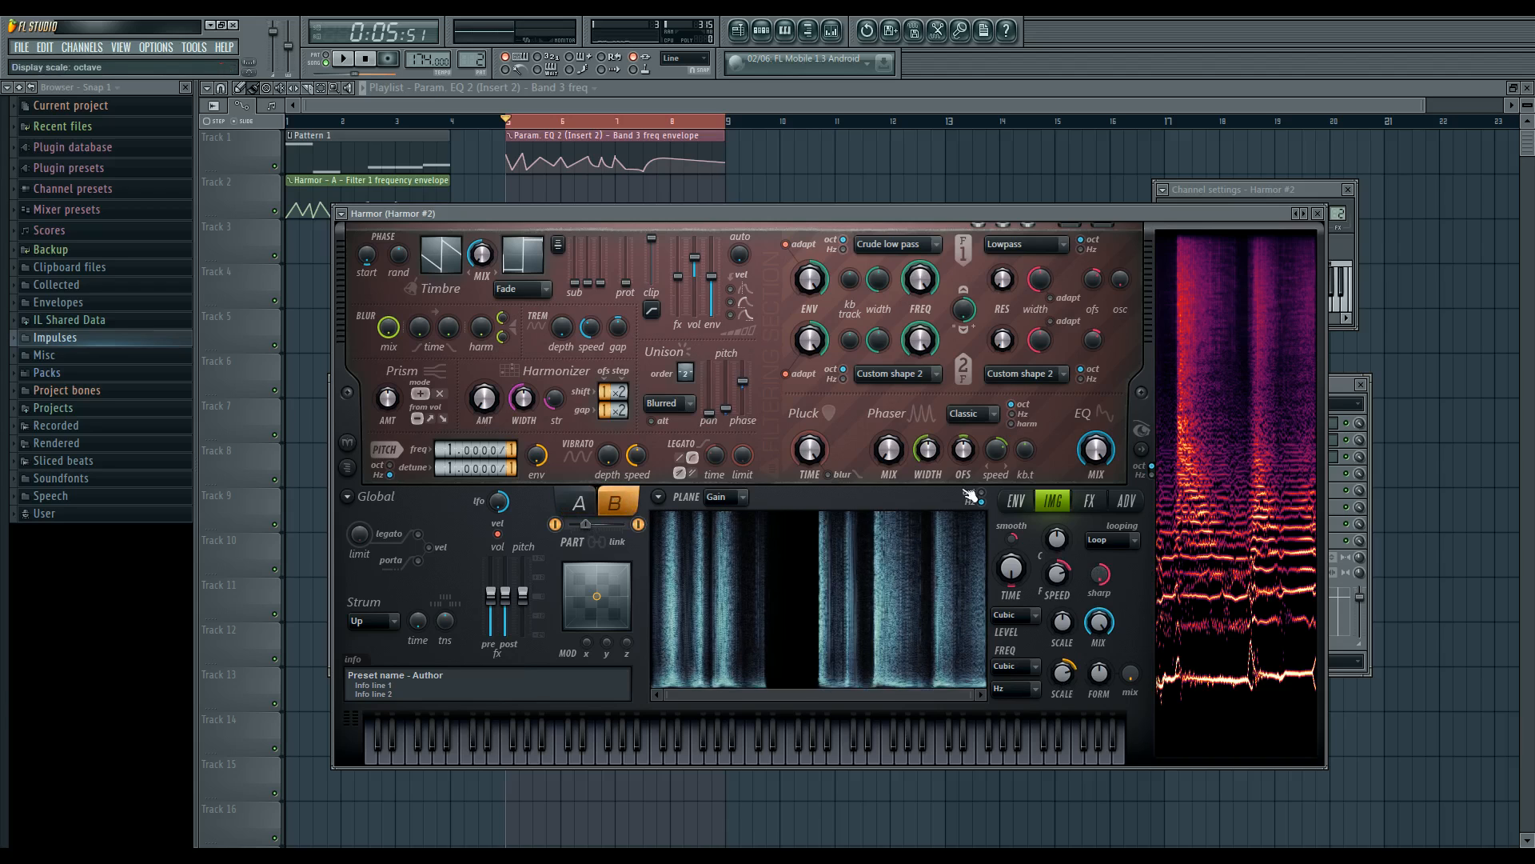
- Show Harmor #2's advanced settings and compare them between part B and part A
click(1126, 500)
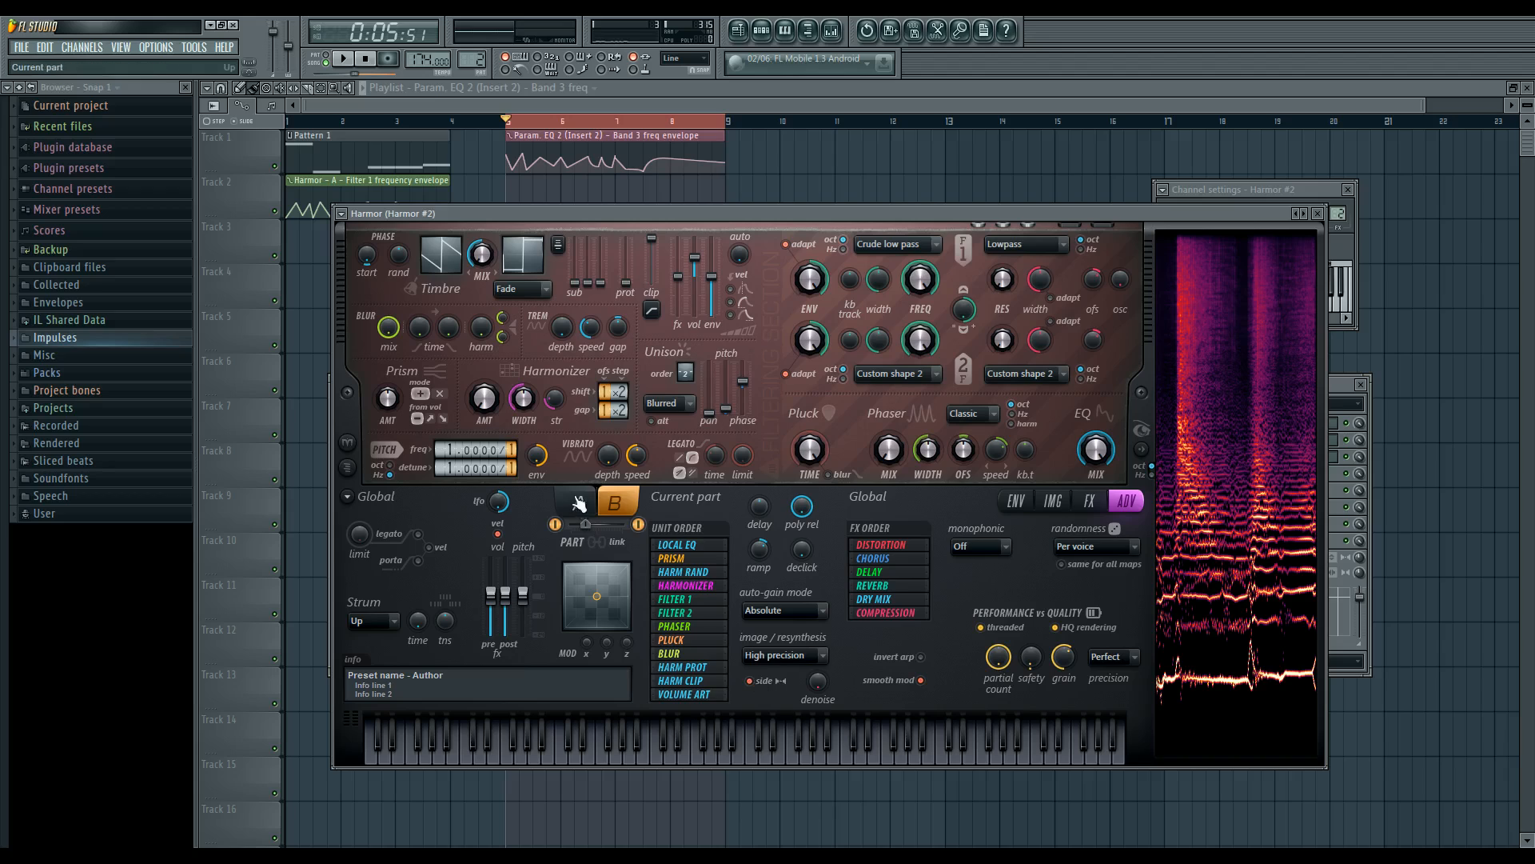
click(580, 503)
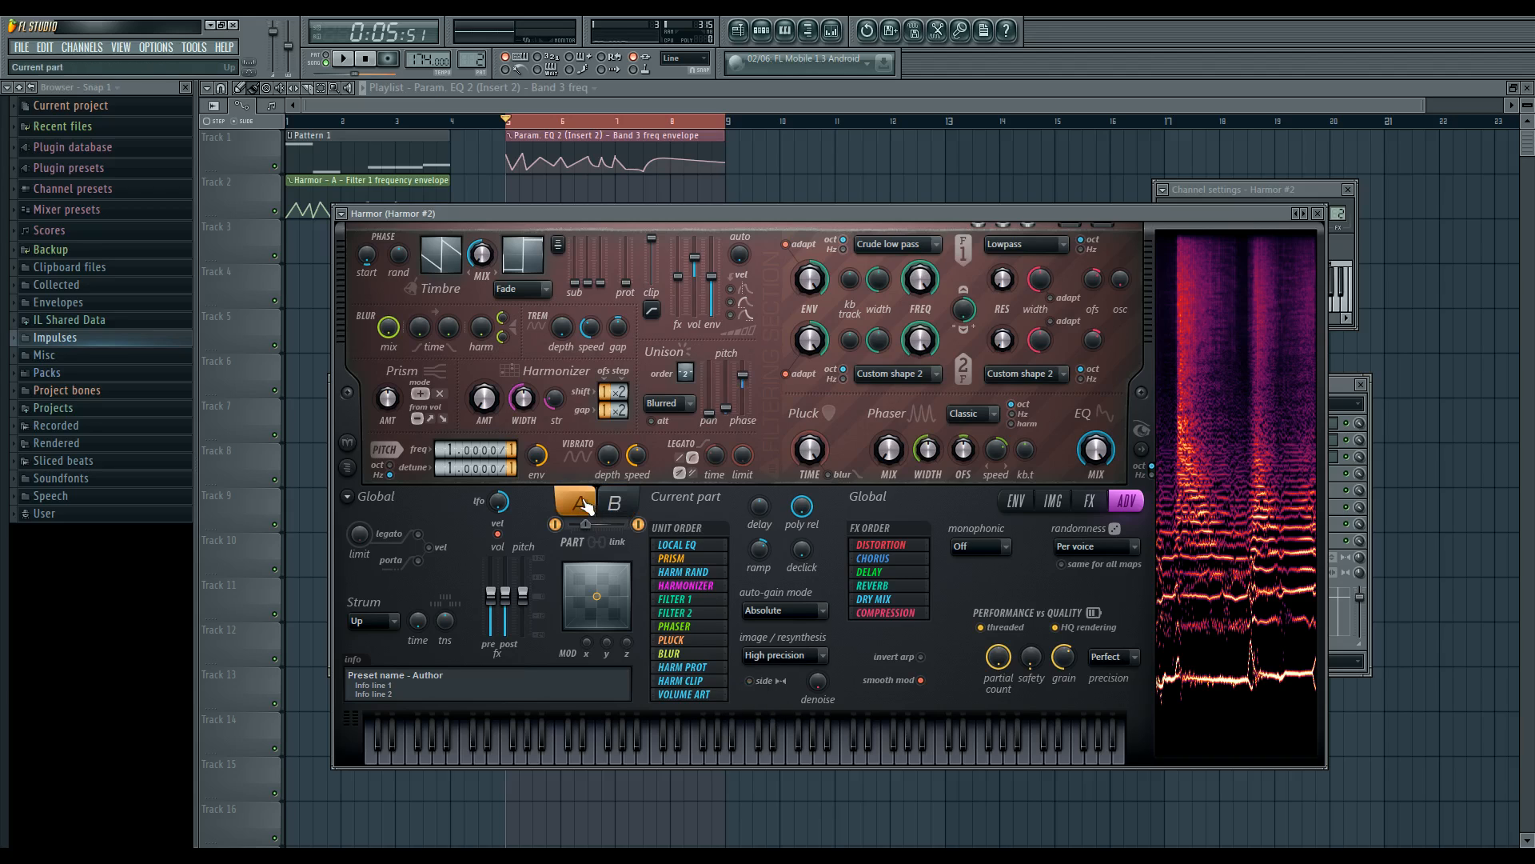
click(612, 512)
click(581, 510)
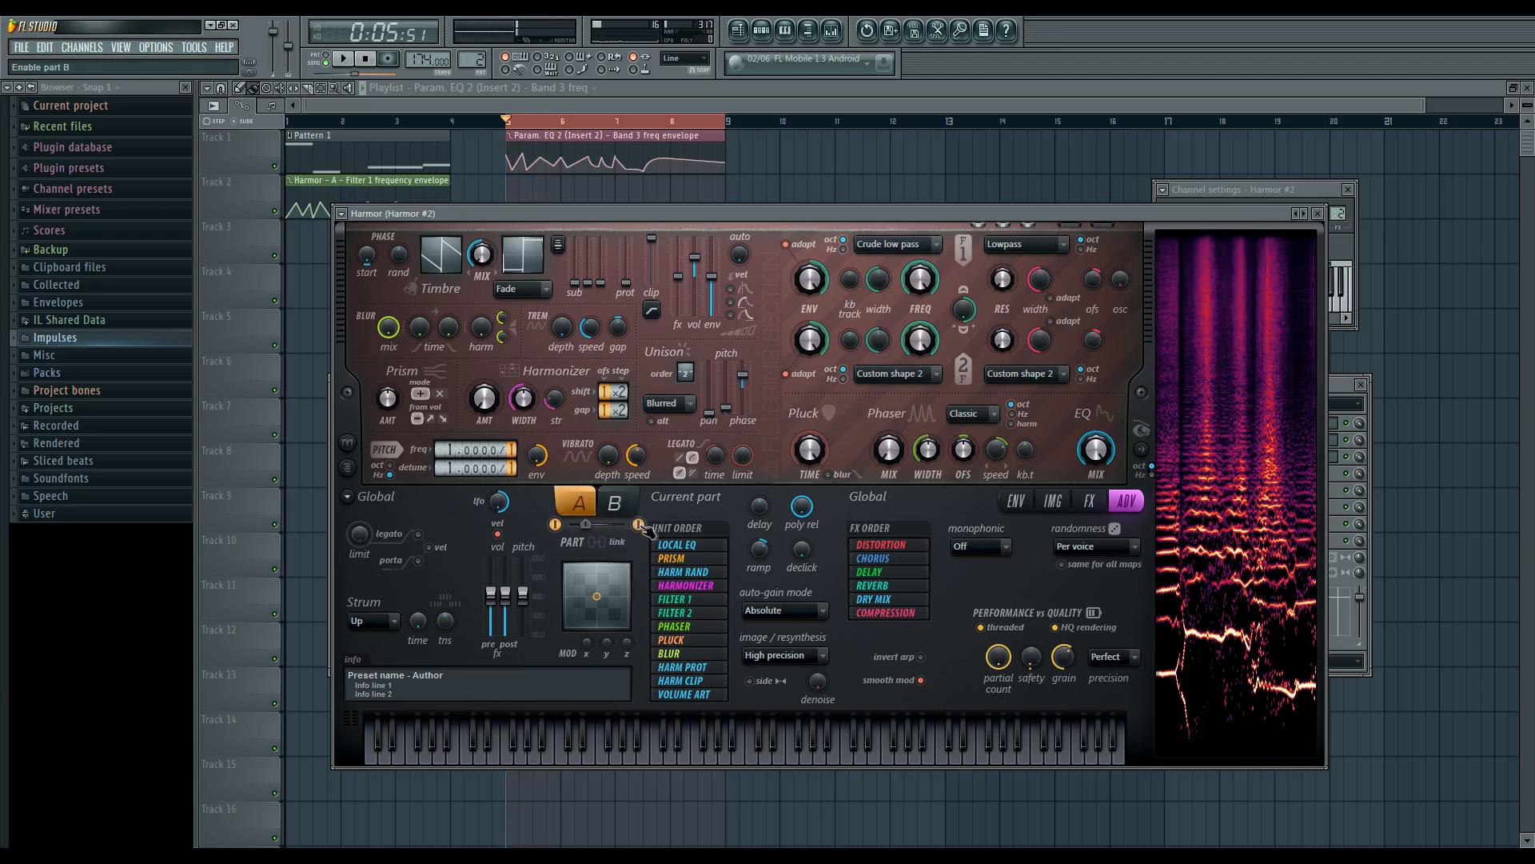
- Audition the bass with the Insert 2 effects in view, and disable part B in Harmor #2 to isolate part A
click(846, 30)
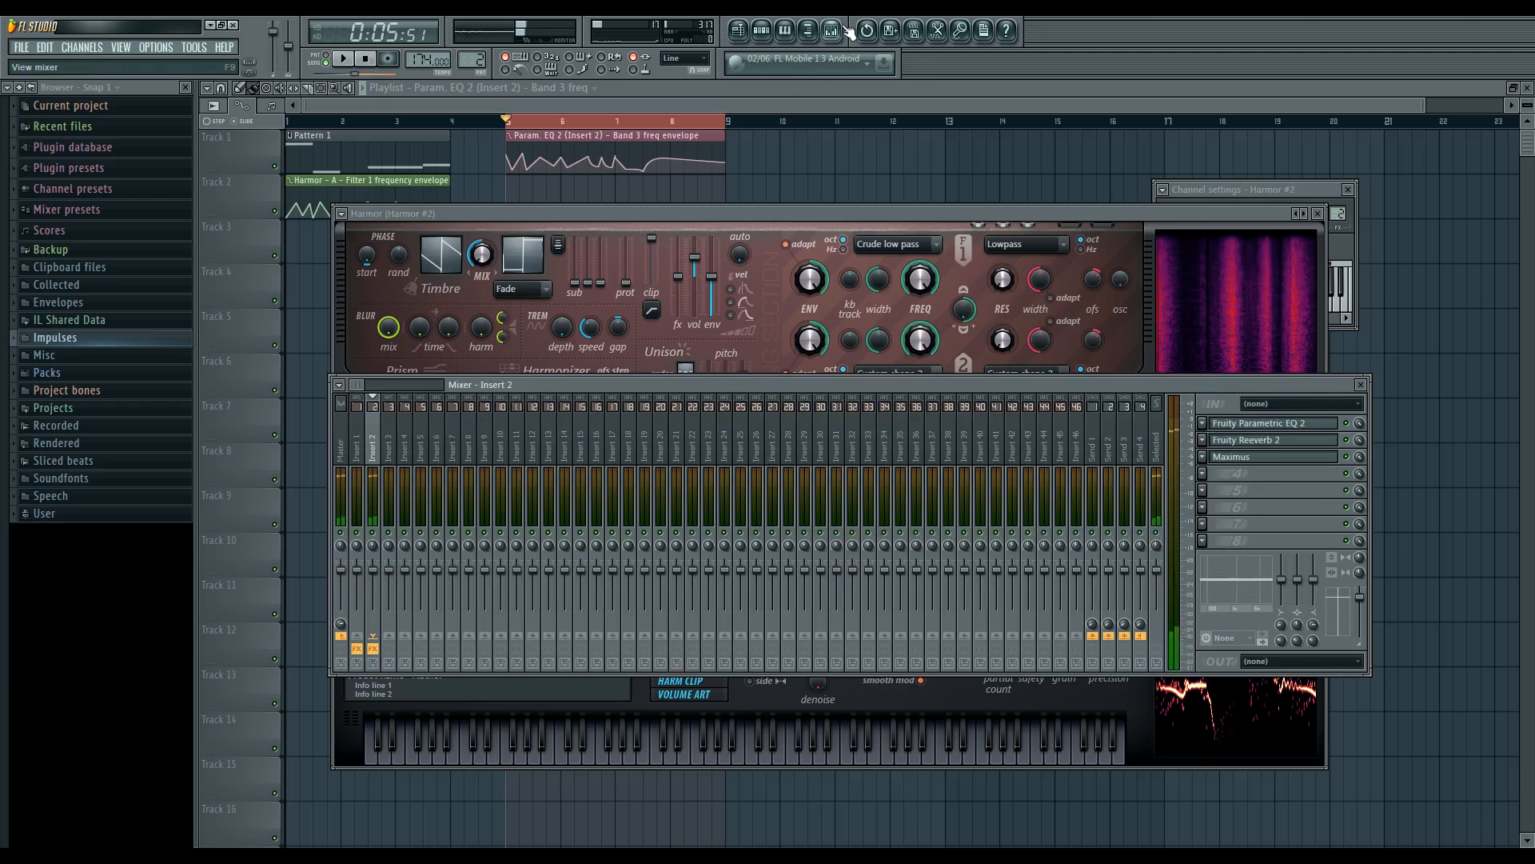
key(space)
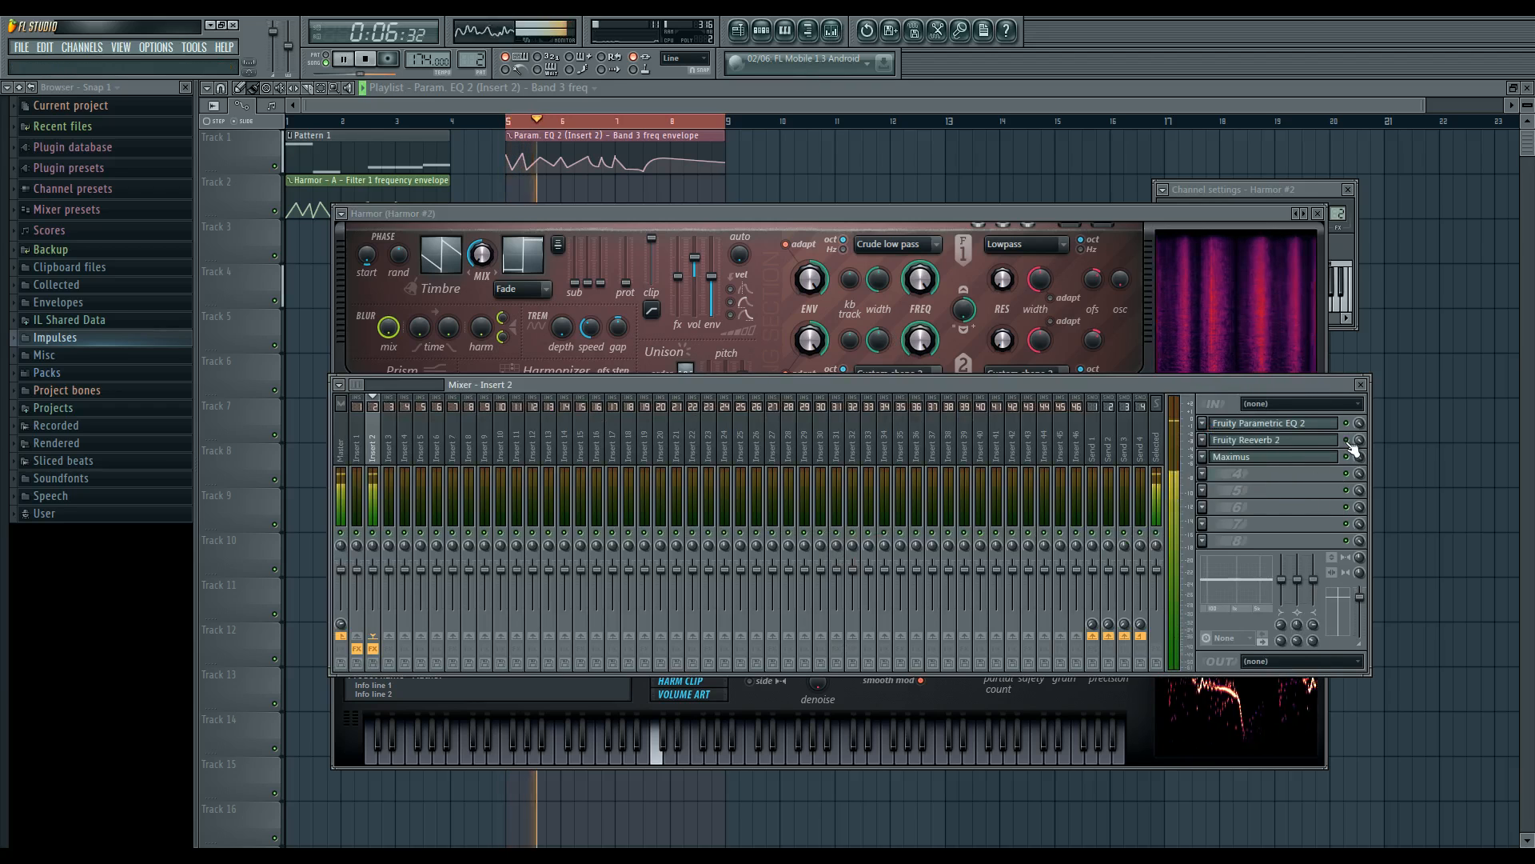
click(795, 214)
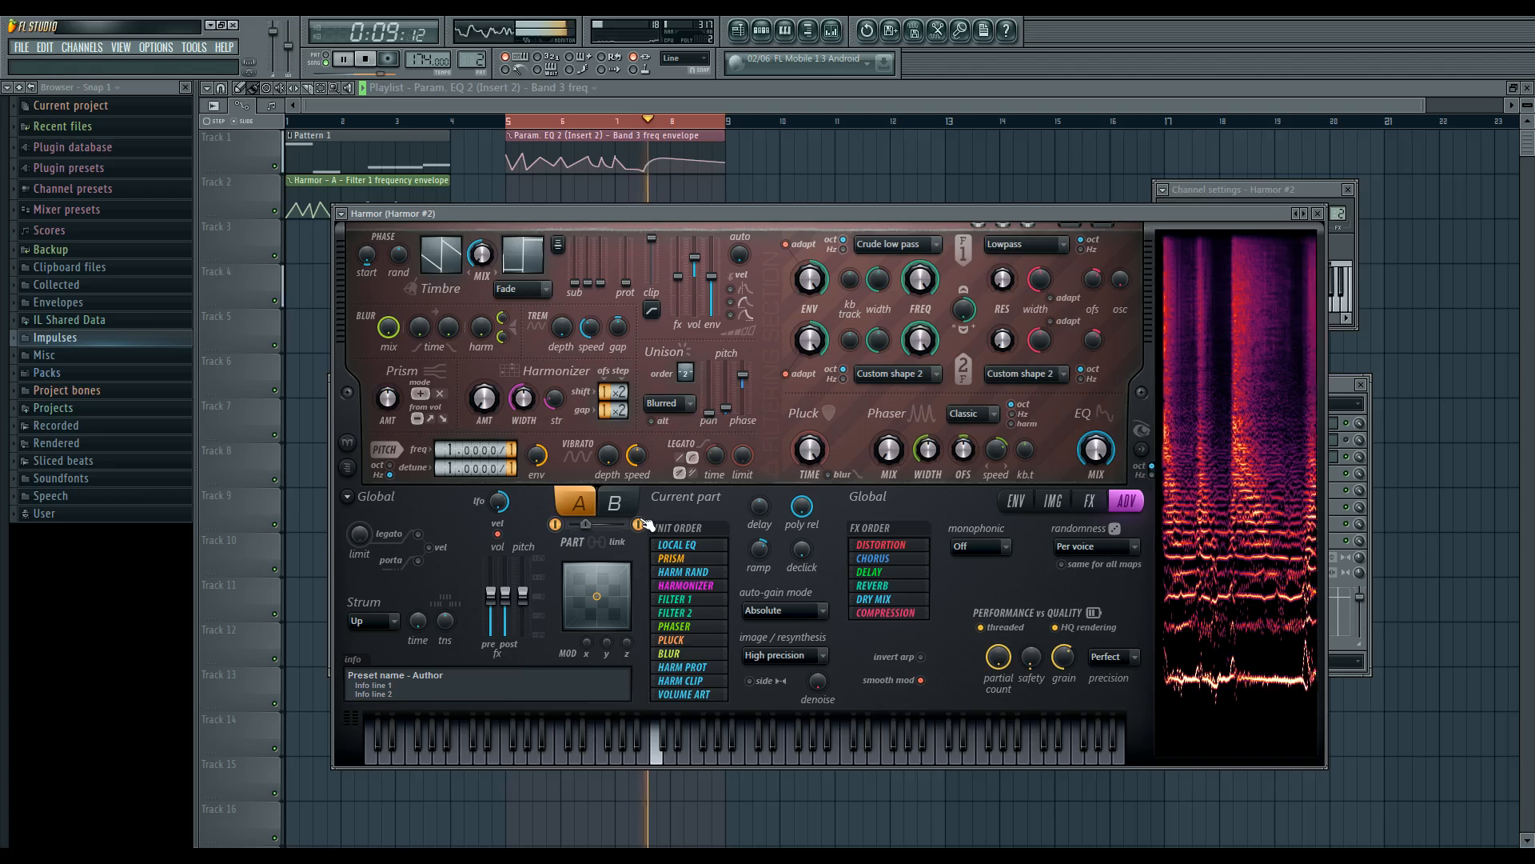
key(space)
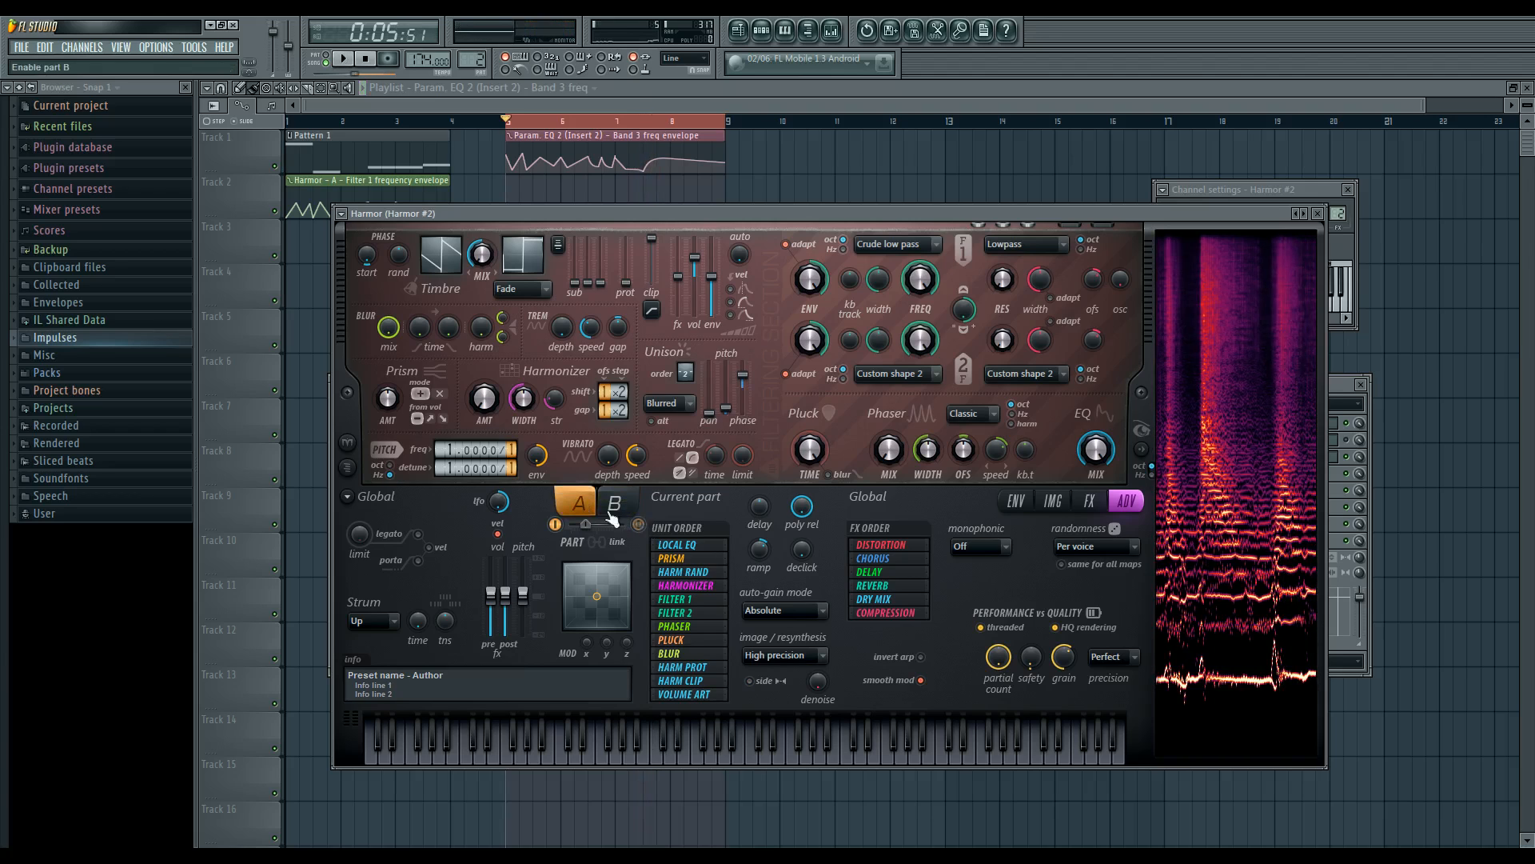
- Show part A's image section, reduce its image sharpening, and audition part A alone before and after the change
click(1052, 500)
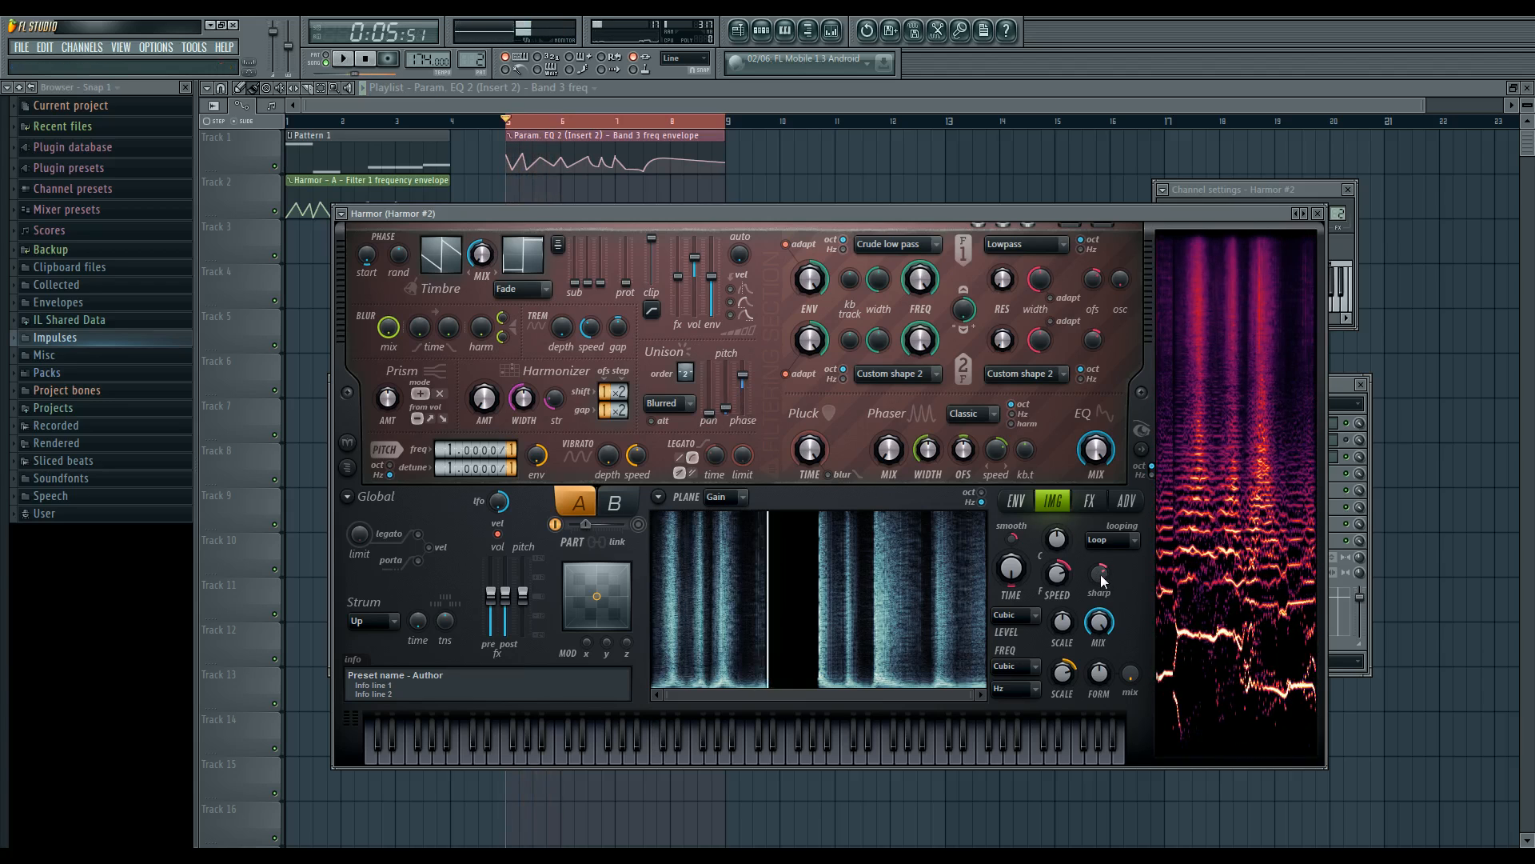
key(space)
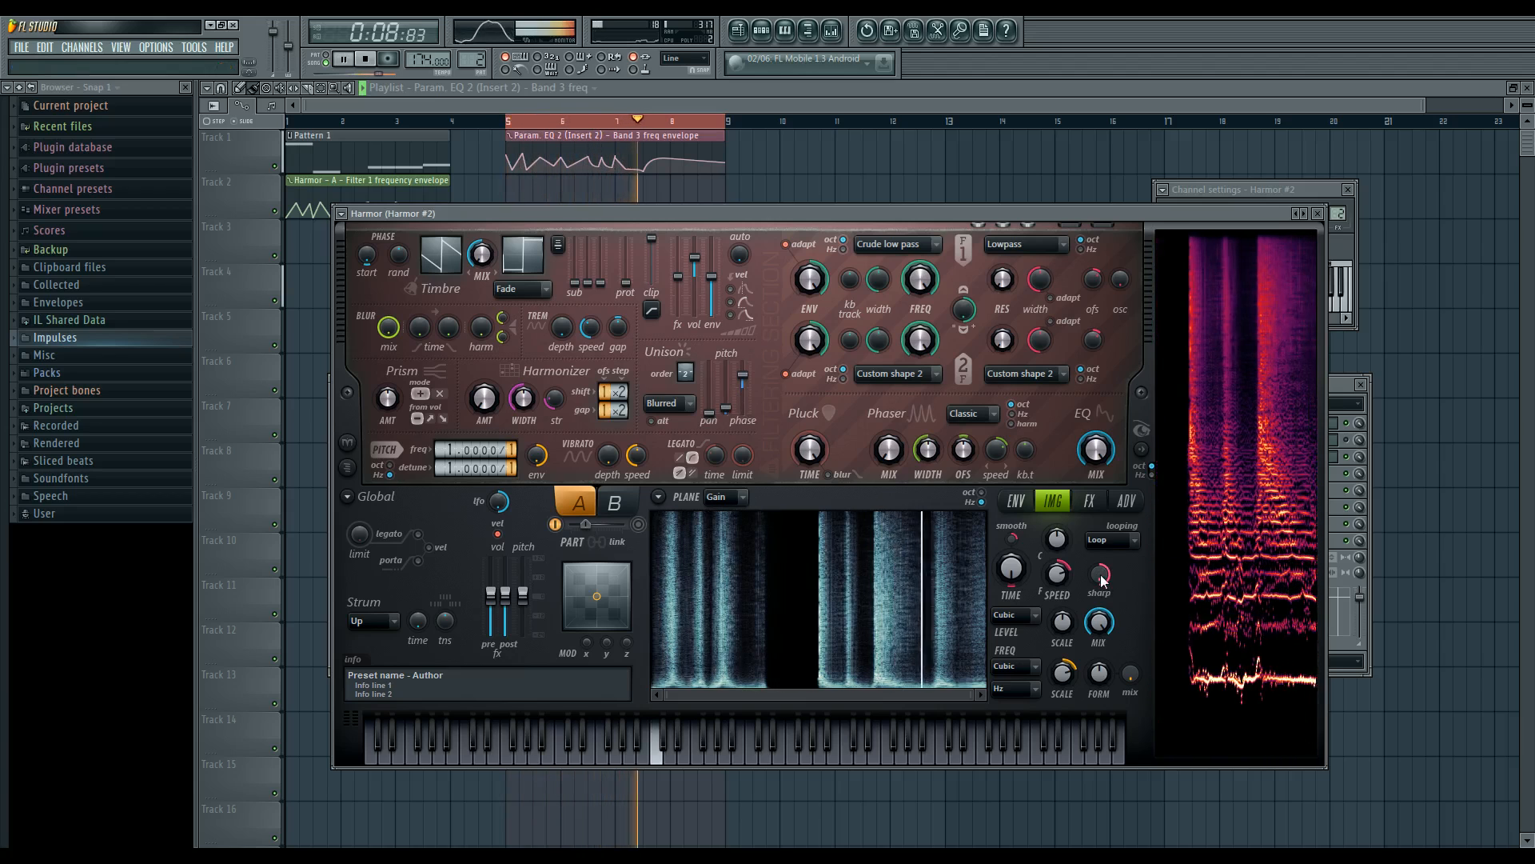
key(space)
drag(1101, 578, 1101, 644)
key(space)
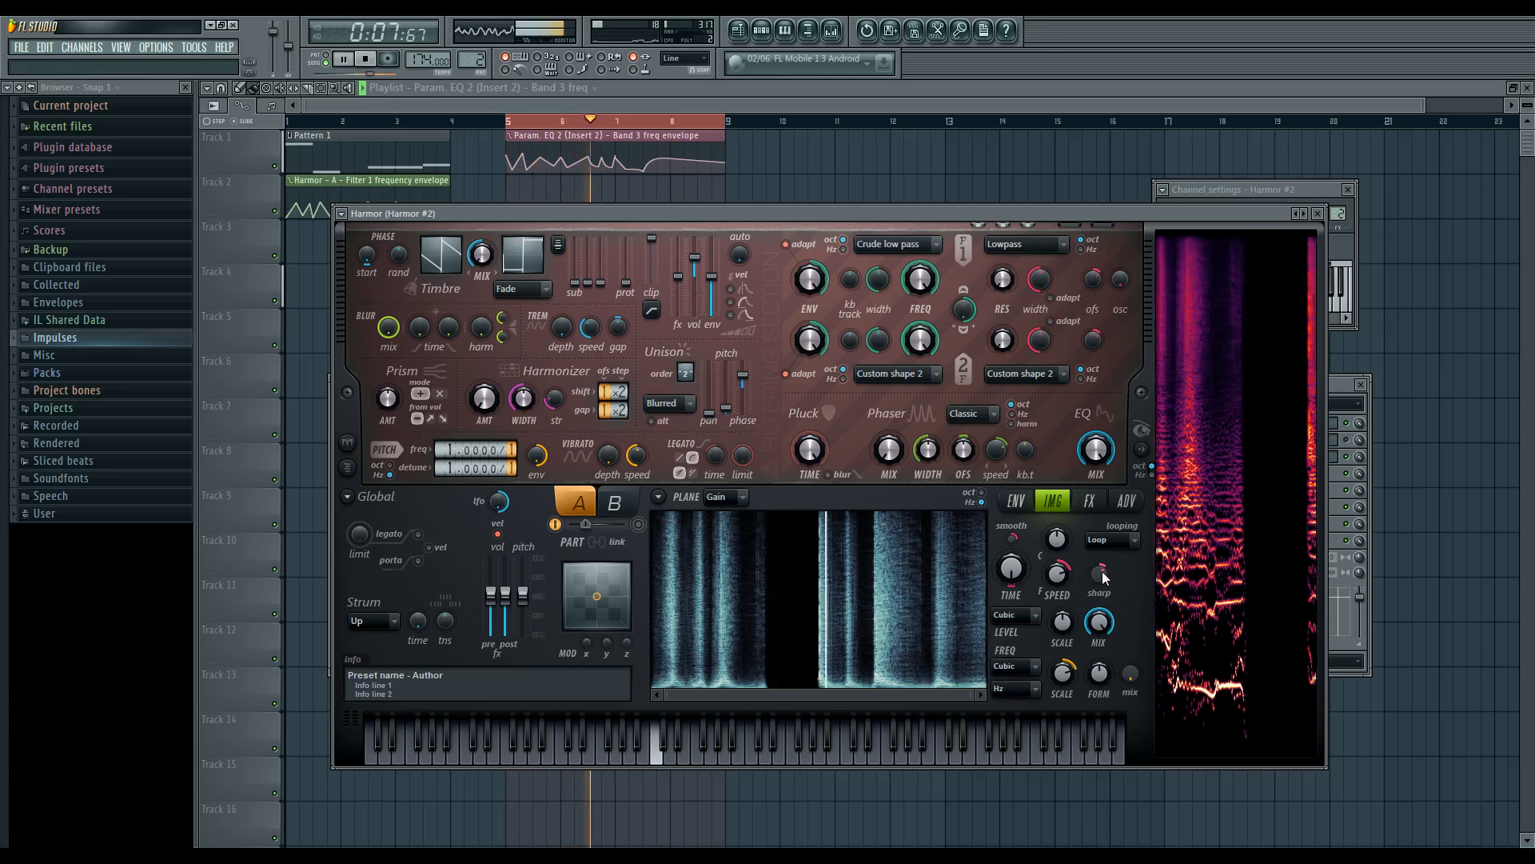
key(space)
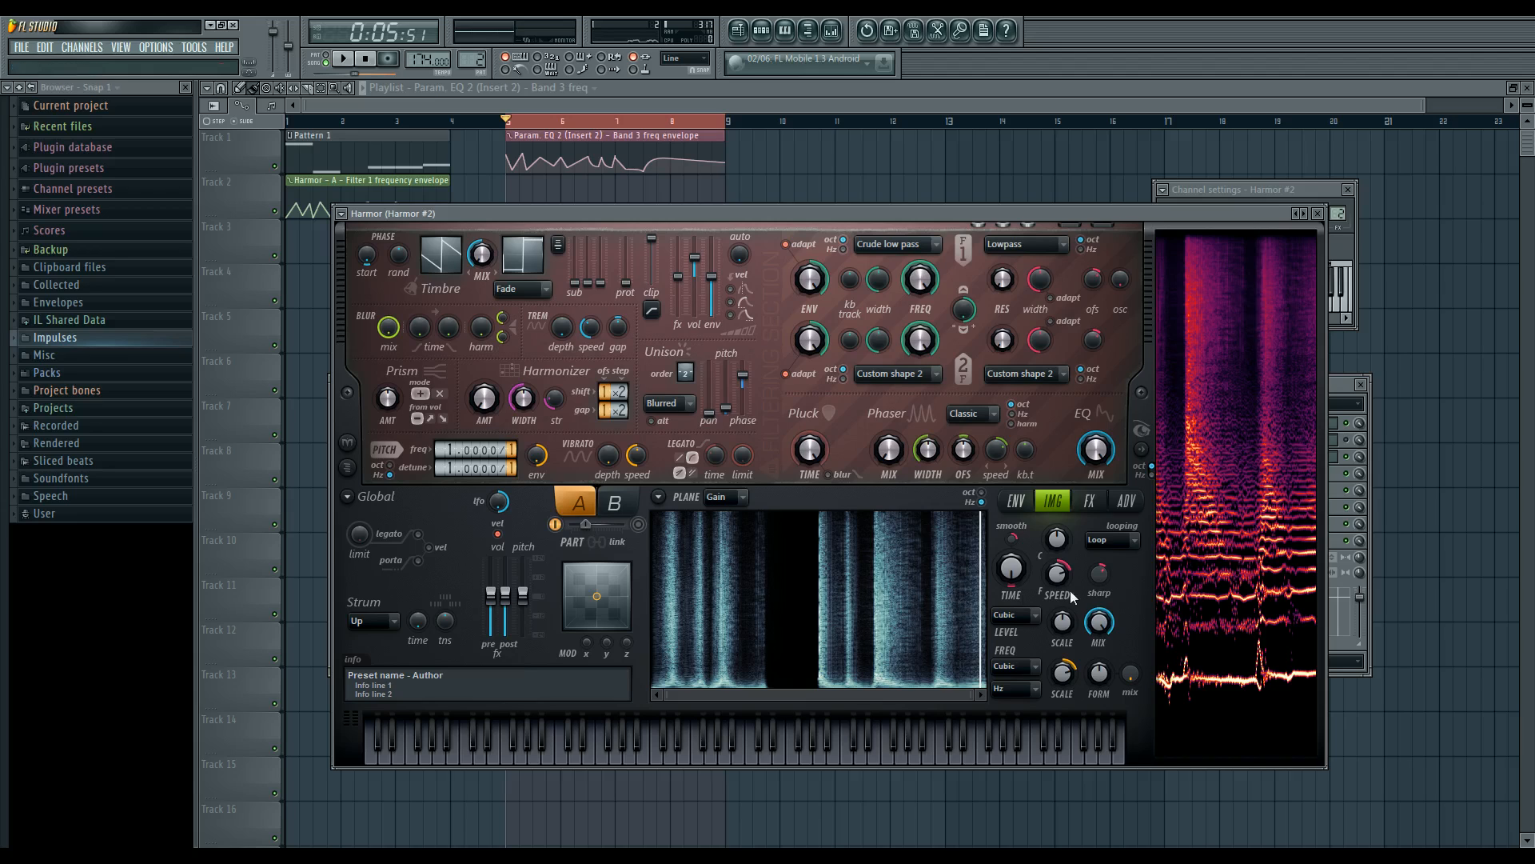
- Disable part A and enable part B to audition it alone, and re-enable part A to hear both parts together
click(617, 504)
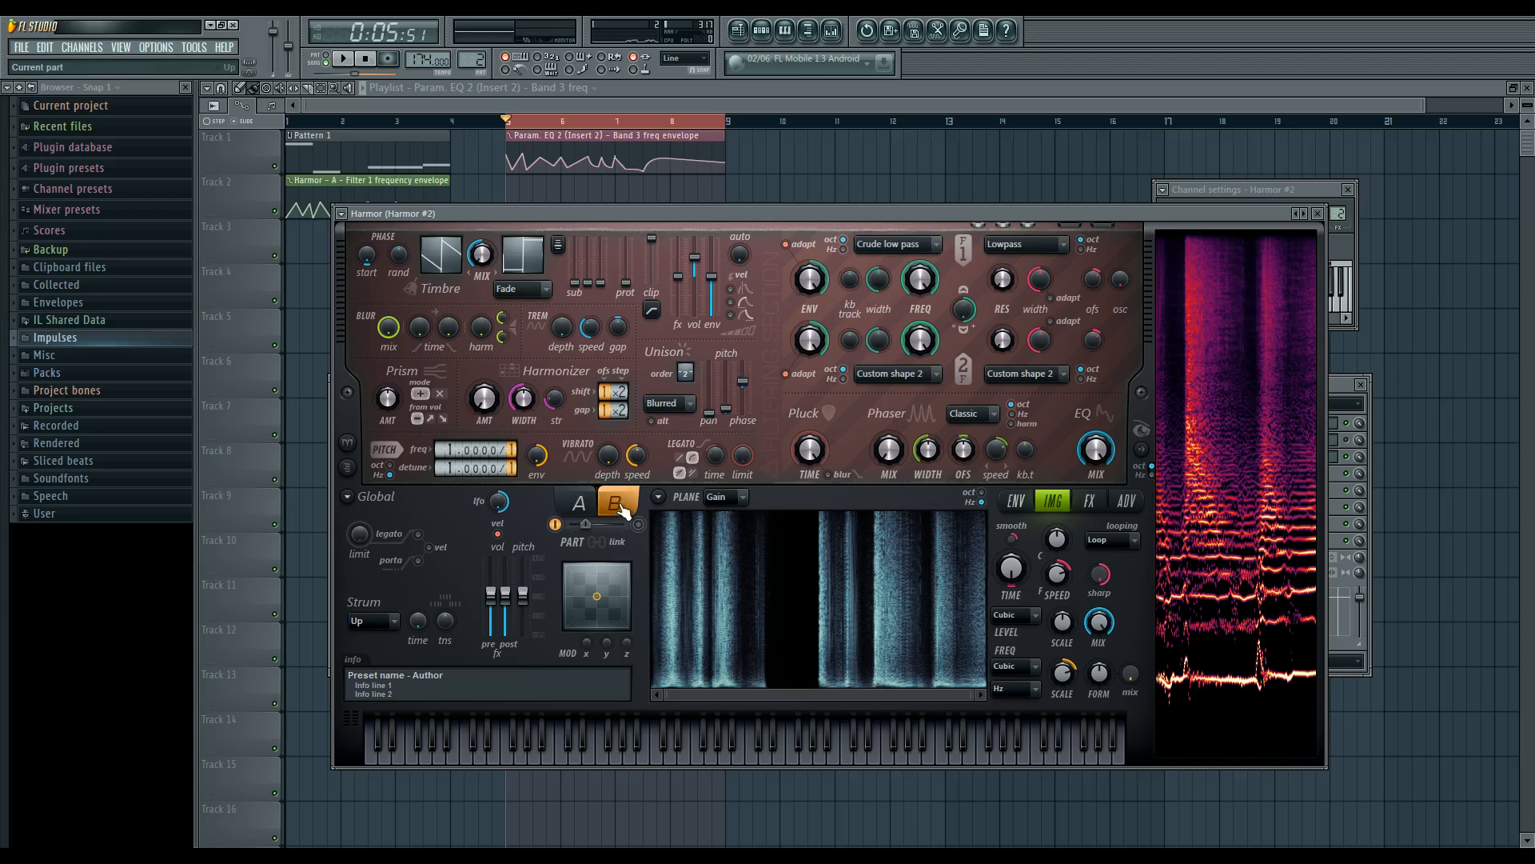
click(556, 525)
click(638, 525)
key(space)
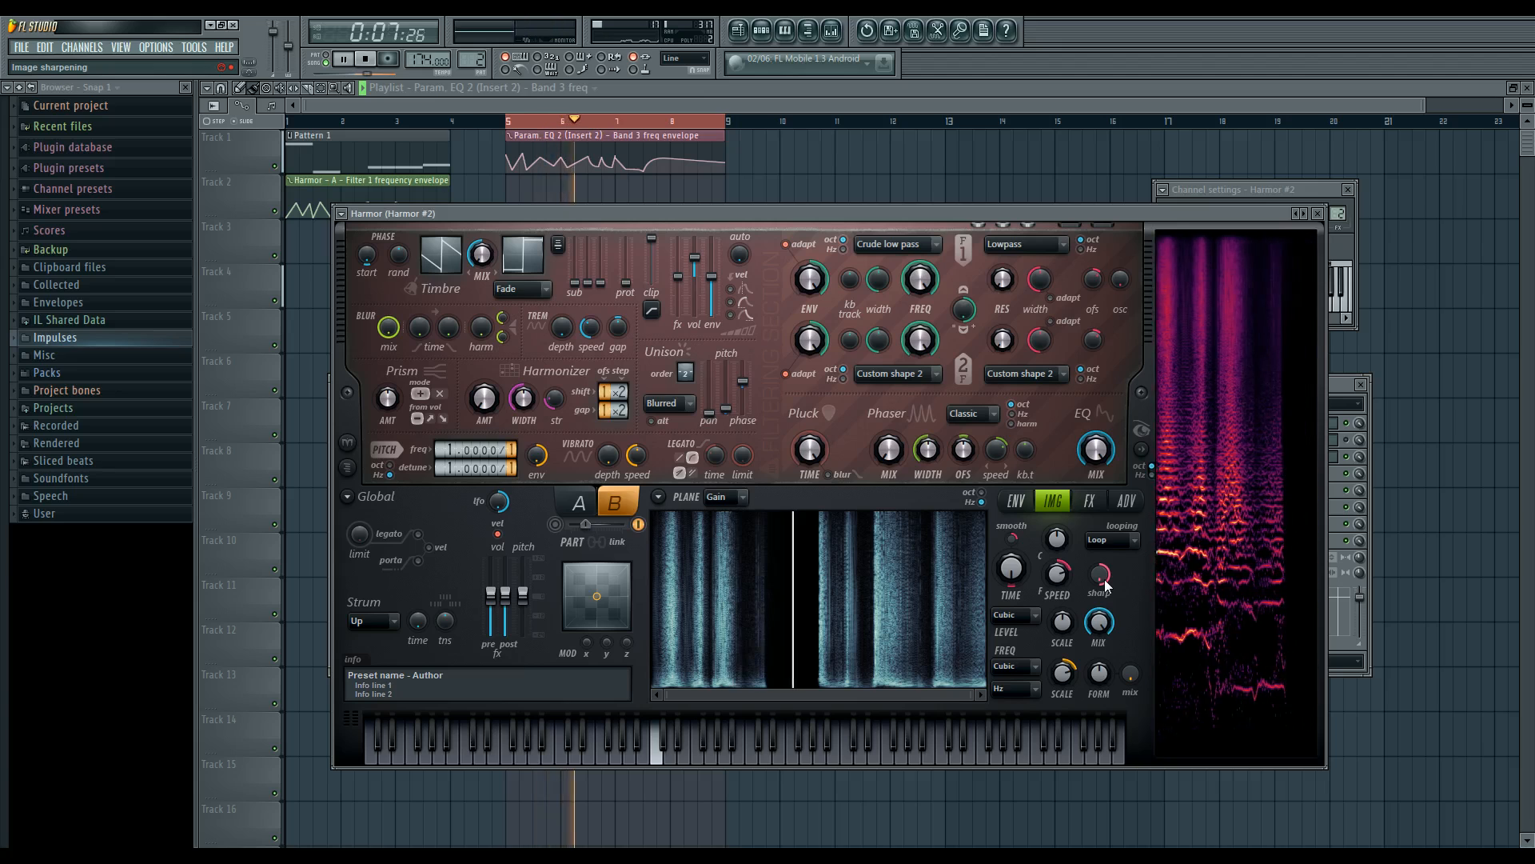
key(space)
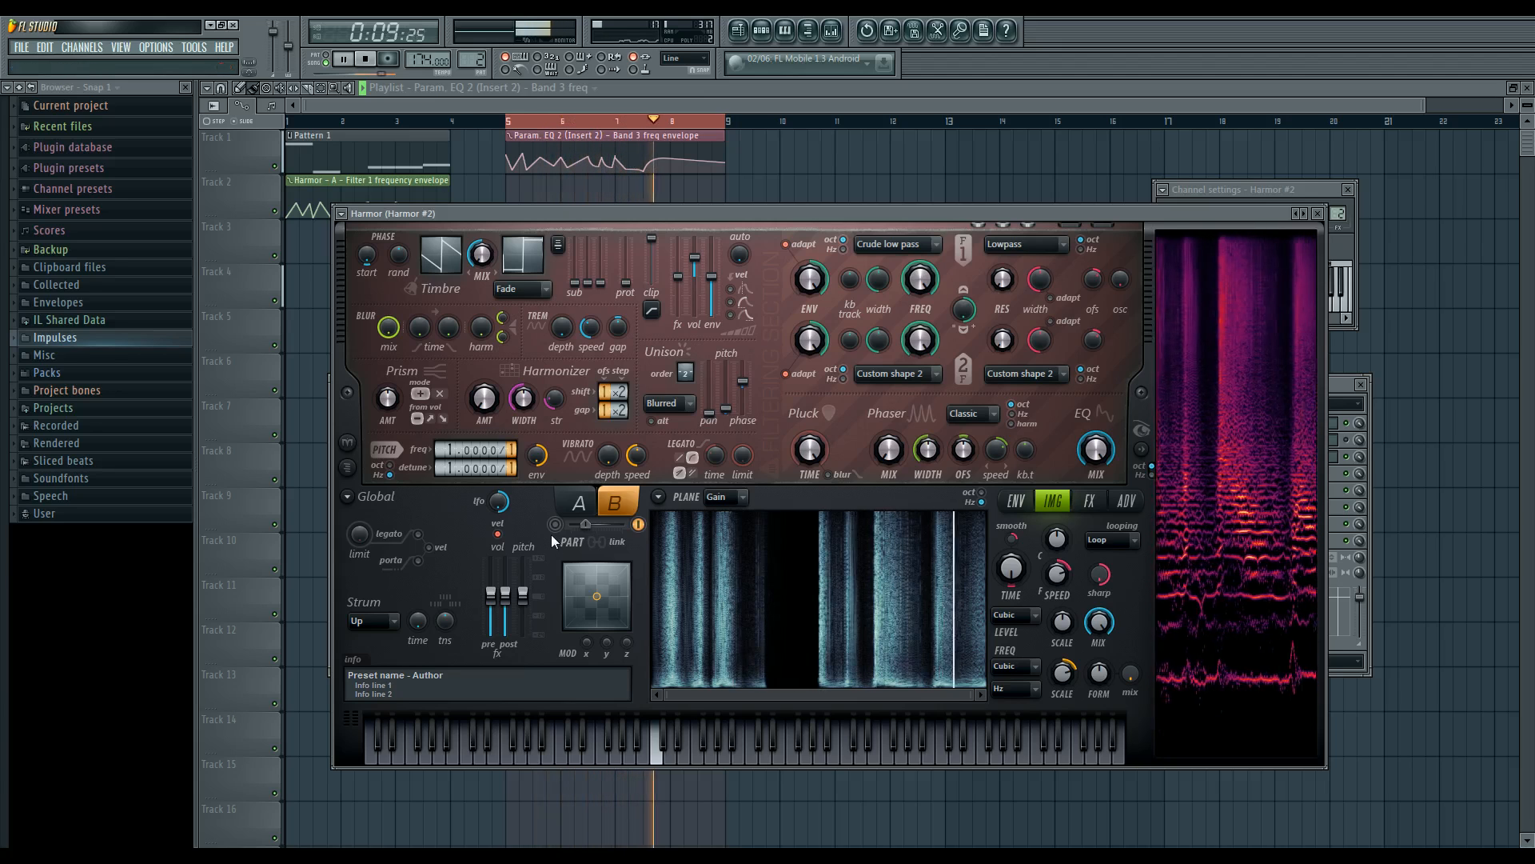
click(556, 525)
key(space)
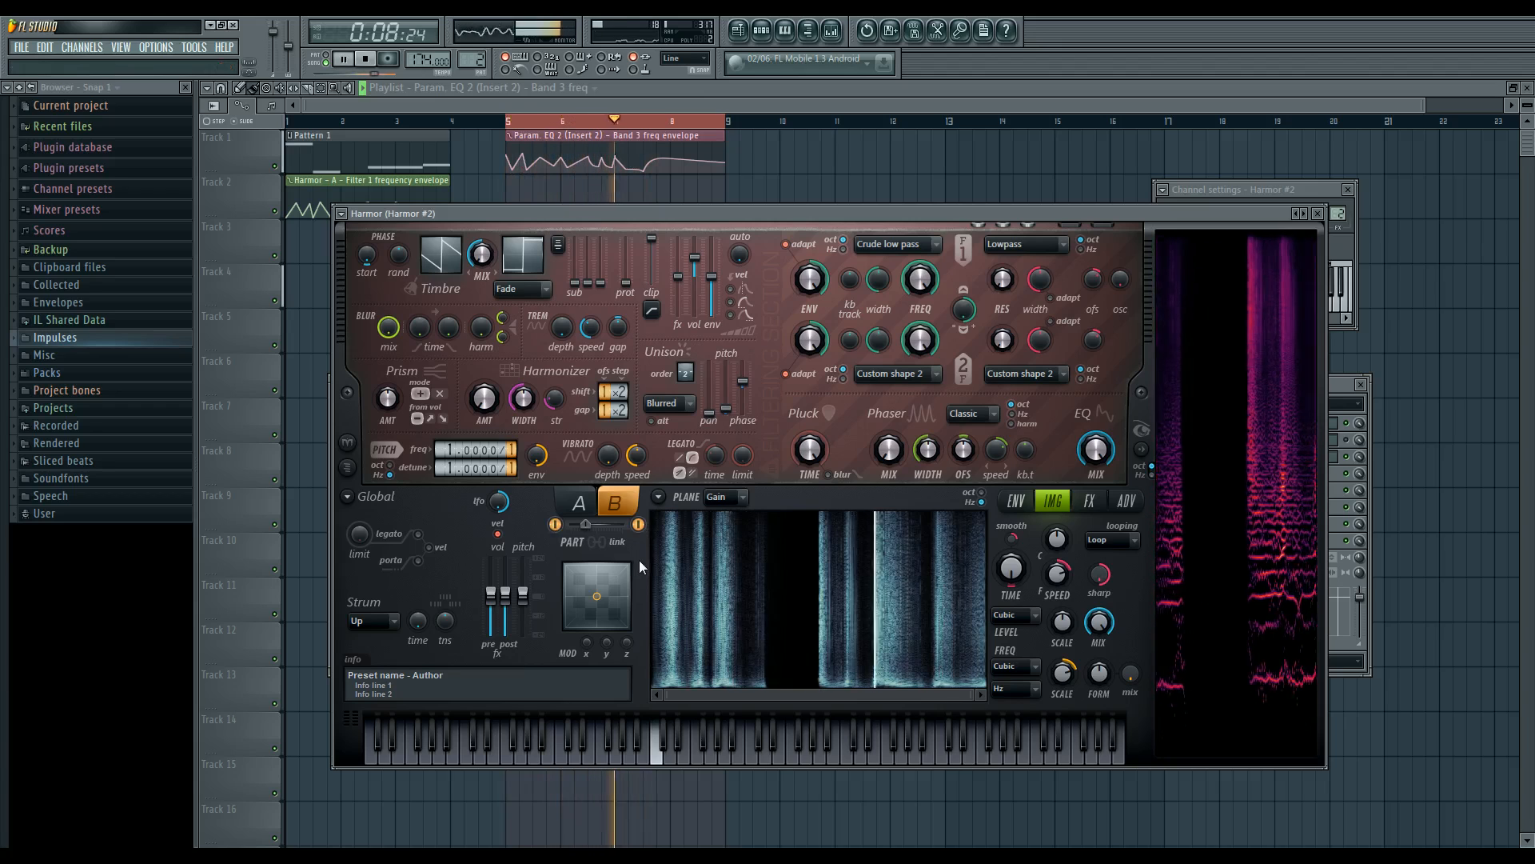
- Examine Harmor #2's distortion and other built-in effects, and review the volume envelope for parts A and B
click(1094, 501)
key(space)
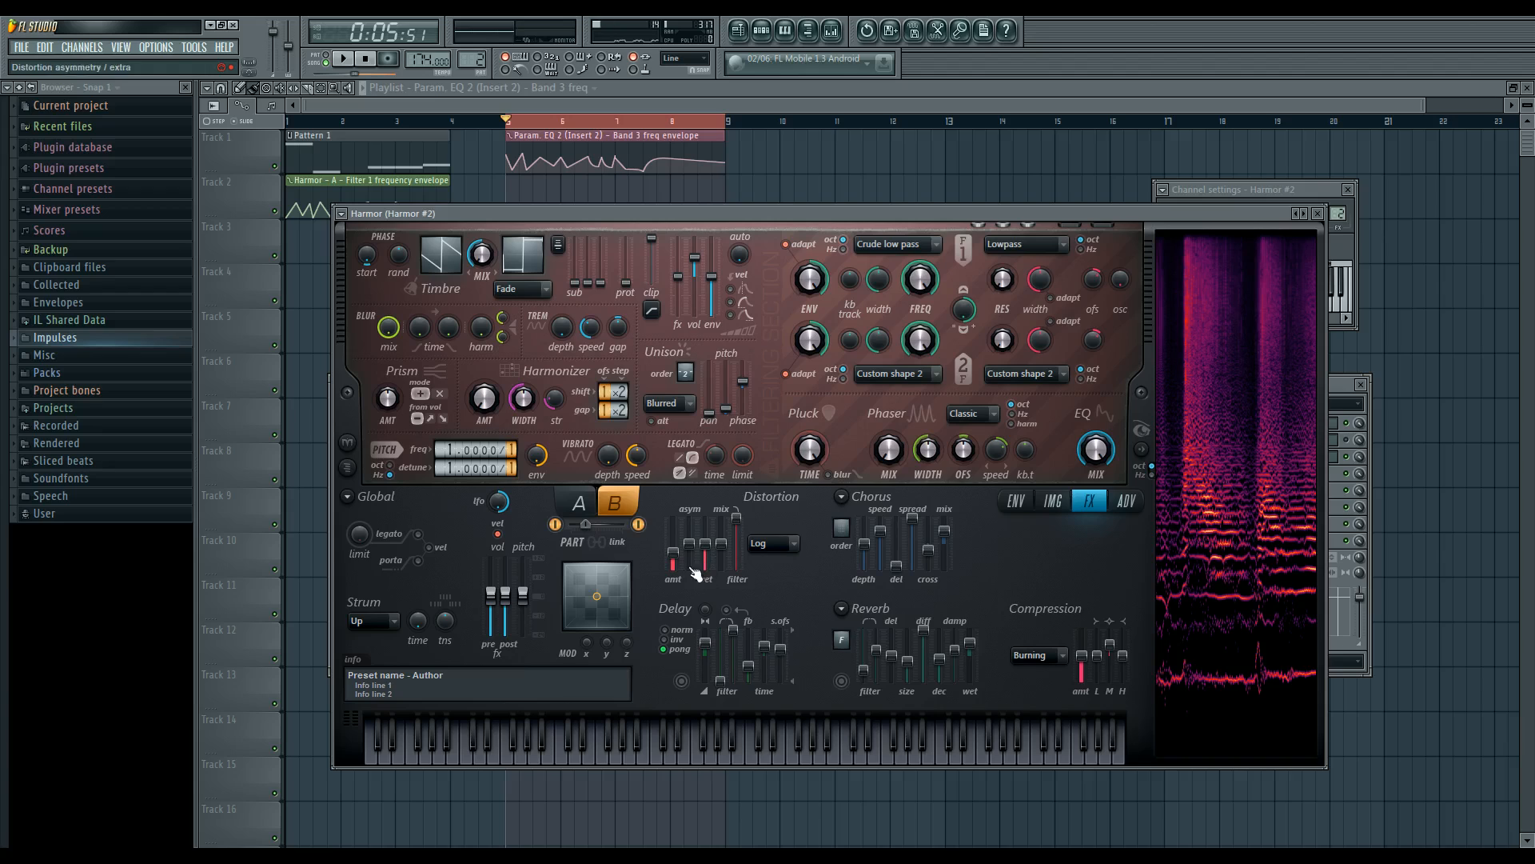
click(1025, 507)
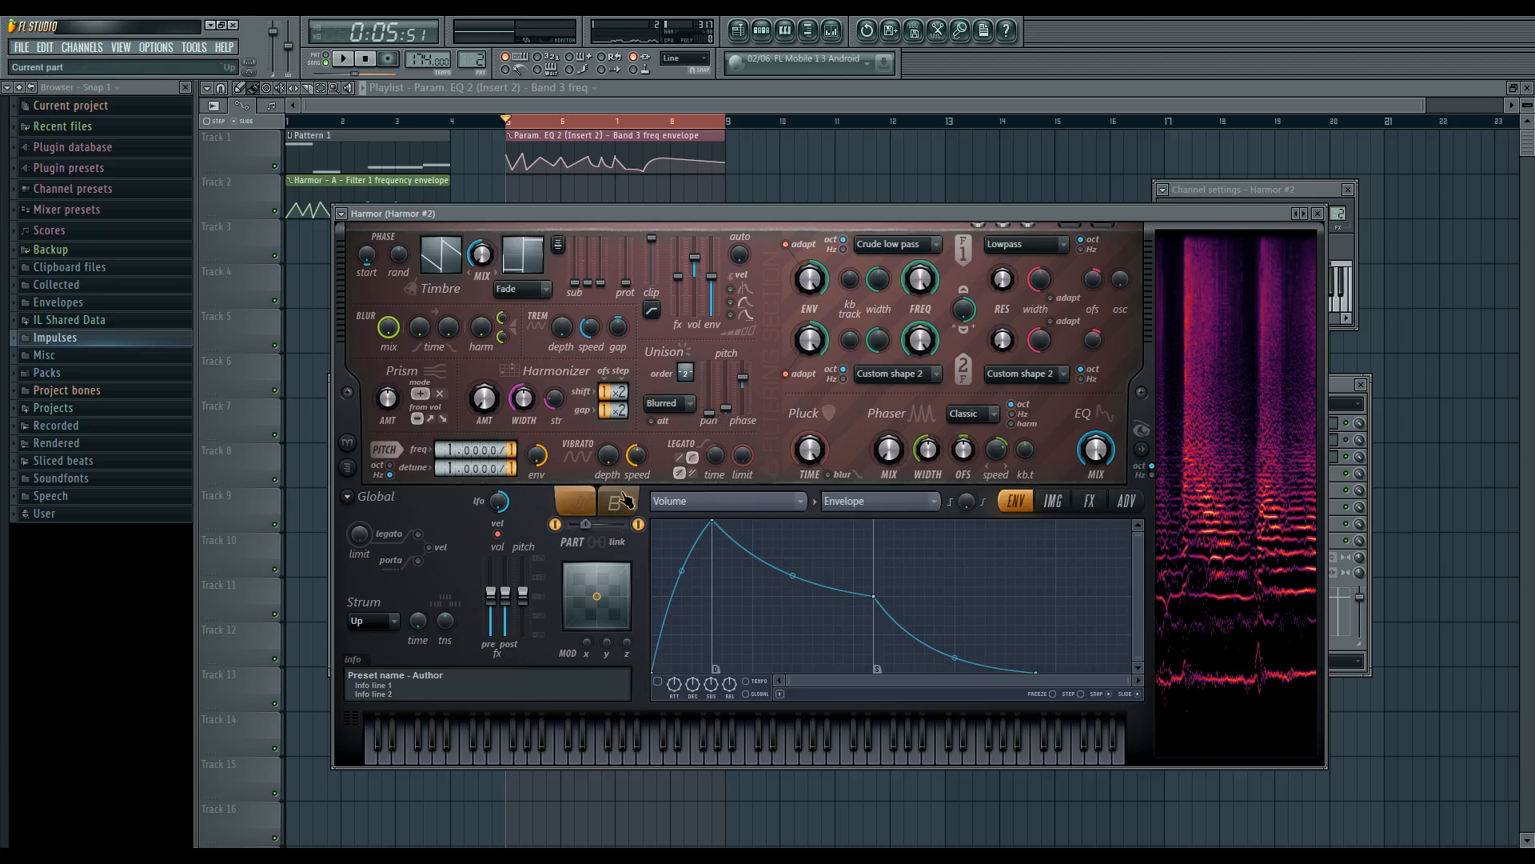
click(755, 502)
click(566, 473)
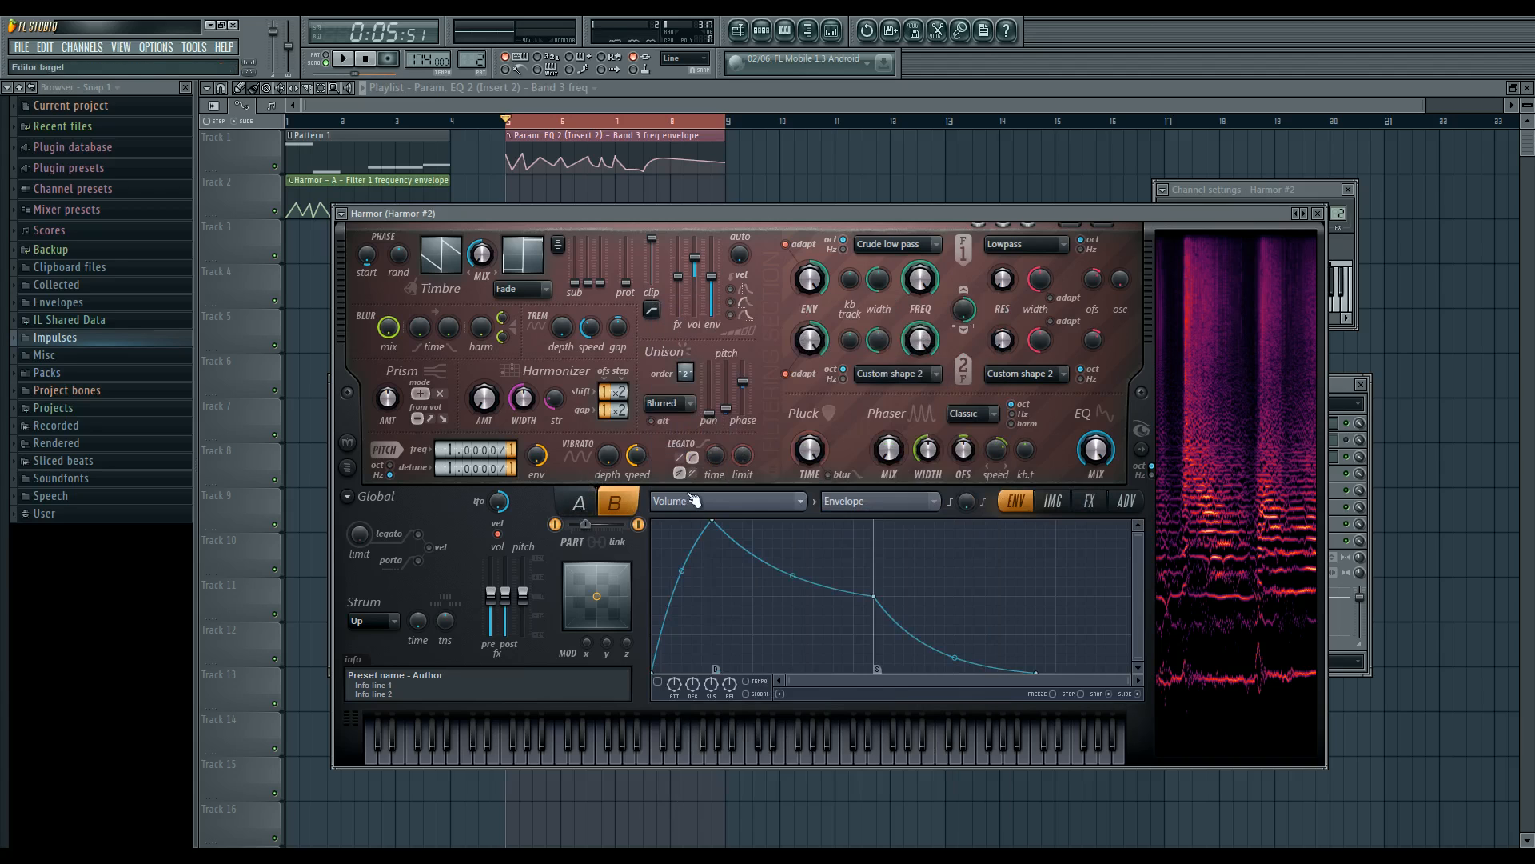
click(698, 501)
click(581, 504)
- Open Fruity Parametric EQ 2 on Insert 2, reposition its window, and move Harmor #2 down to uncover the automation clips
click(831, 31)
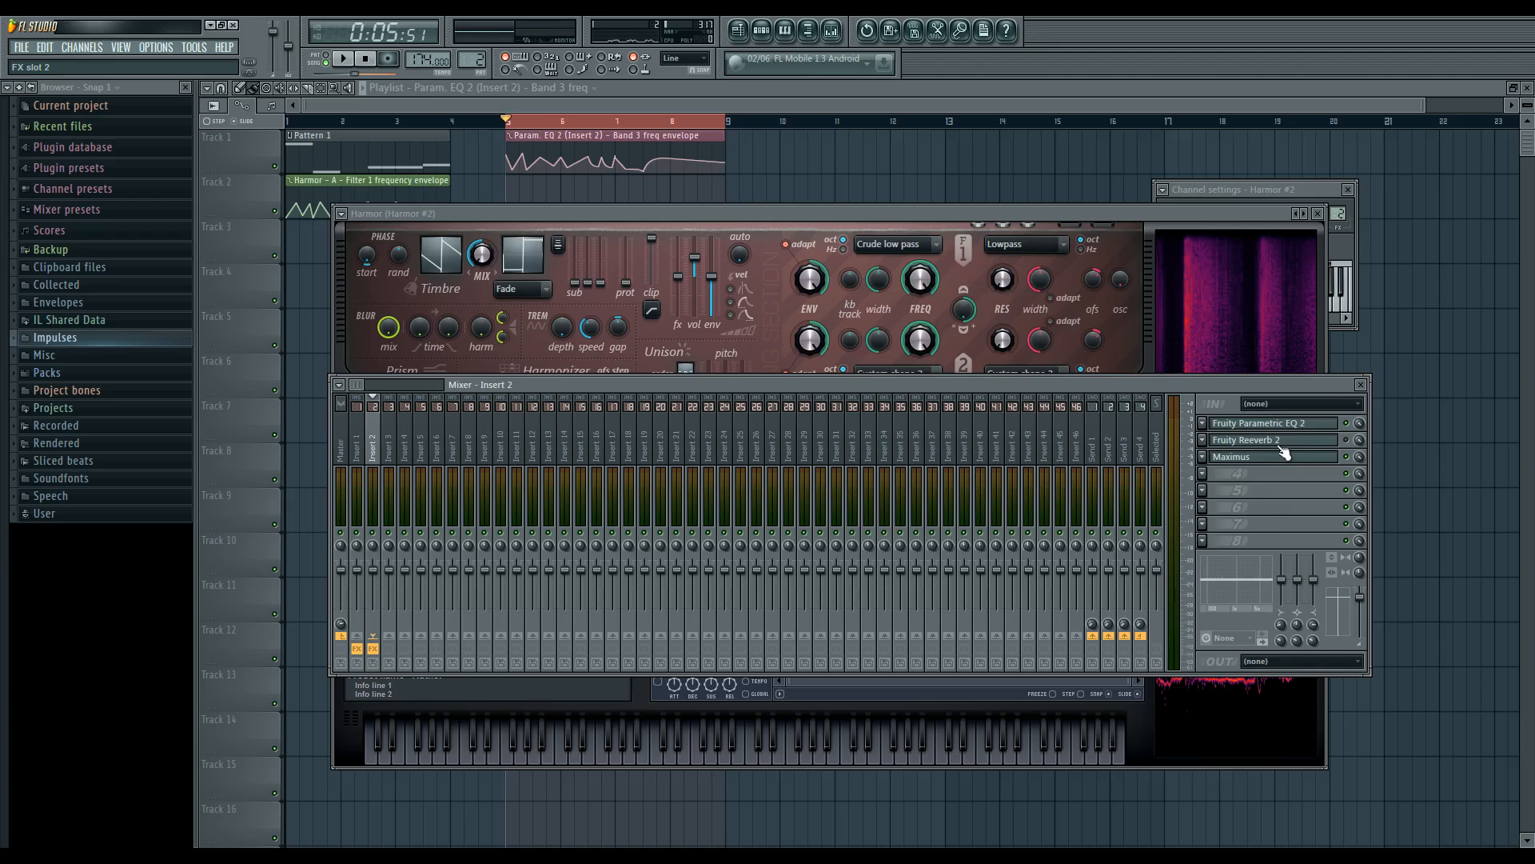
click(1289, 429)
drag(1047, 292, 928, 352)
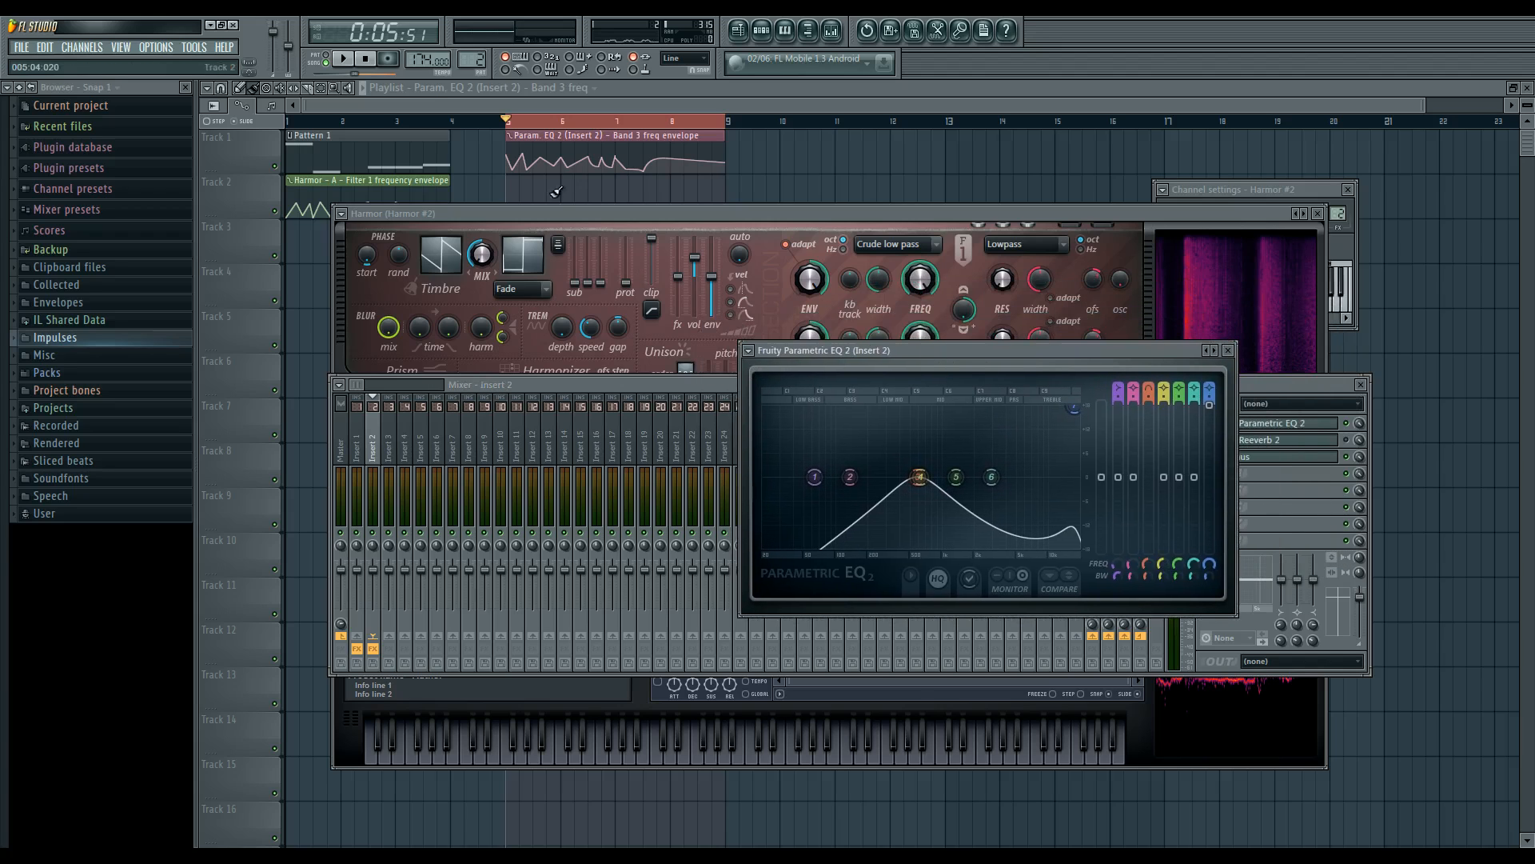
drag(435, 212, 437, 276)
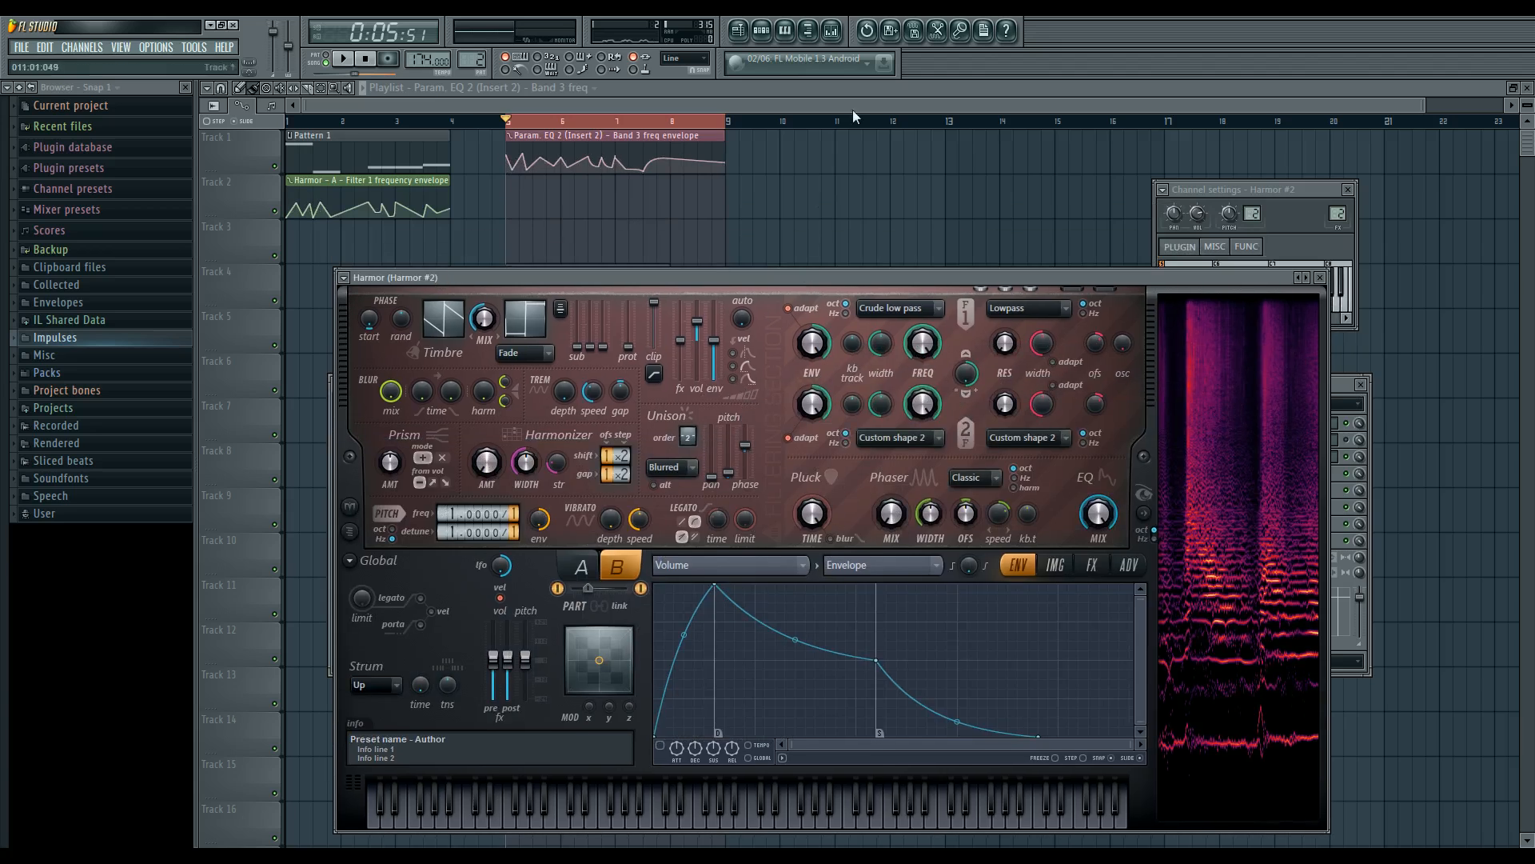
- Audition the band 3 frequency automation with Insert 2's Fruity Parametric EQ 2 open during playback
click(831, 31)
key(space)
click(1279, 423)
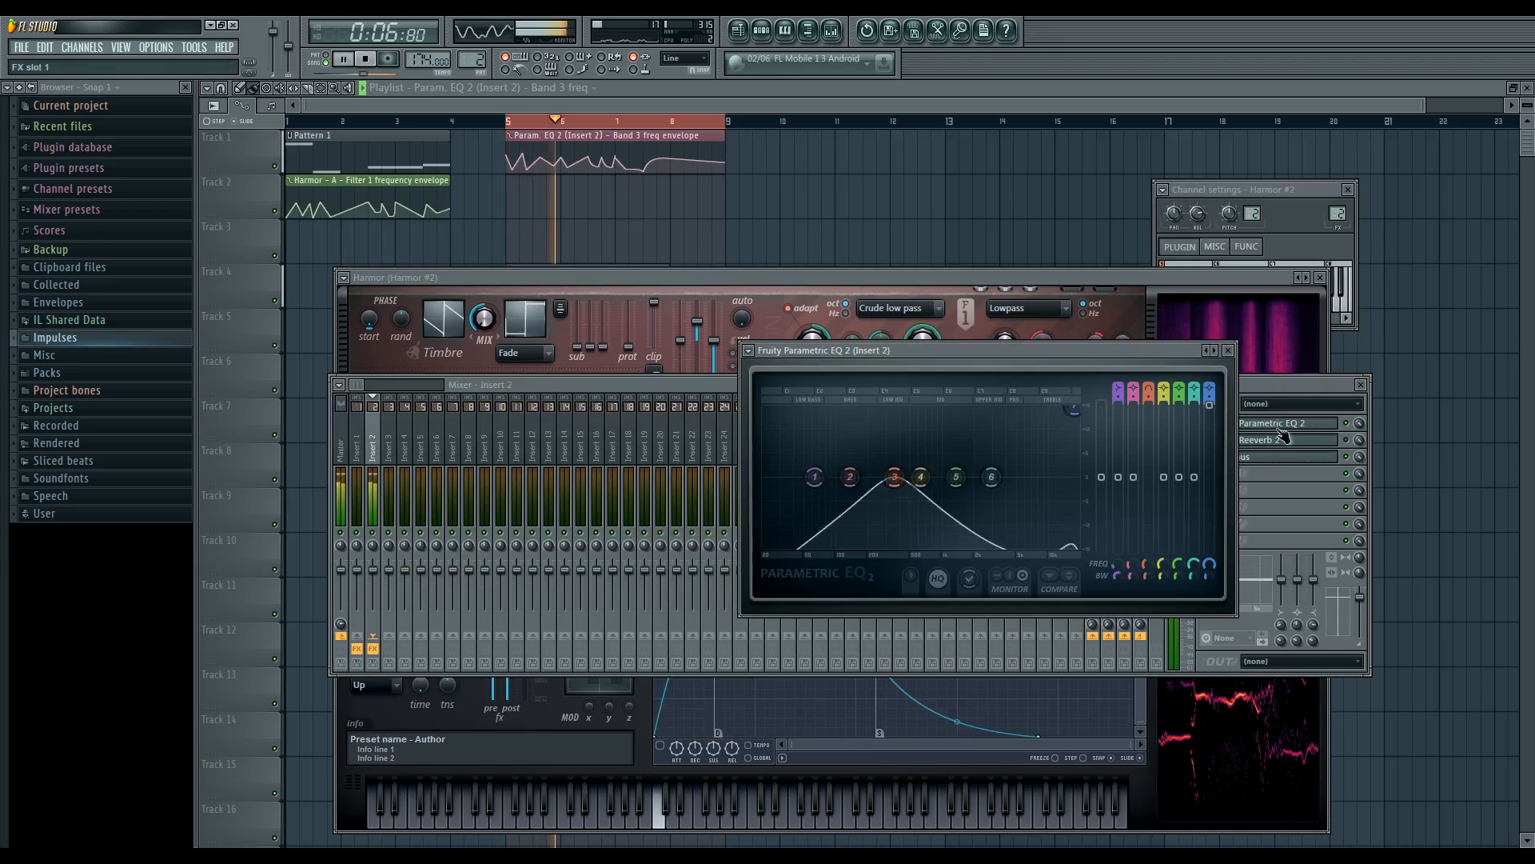
- Compare the bass with the Insert 2 effects bypassed and with them re-enabled during playback
click(1350, 433)
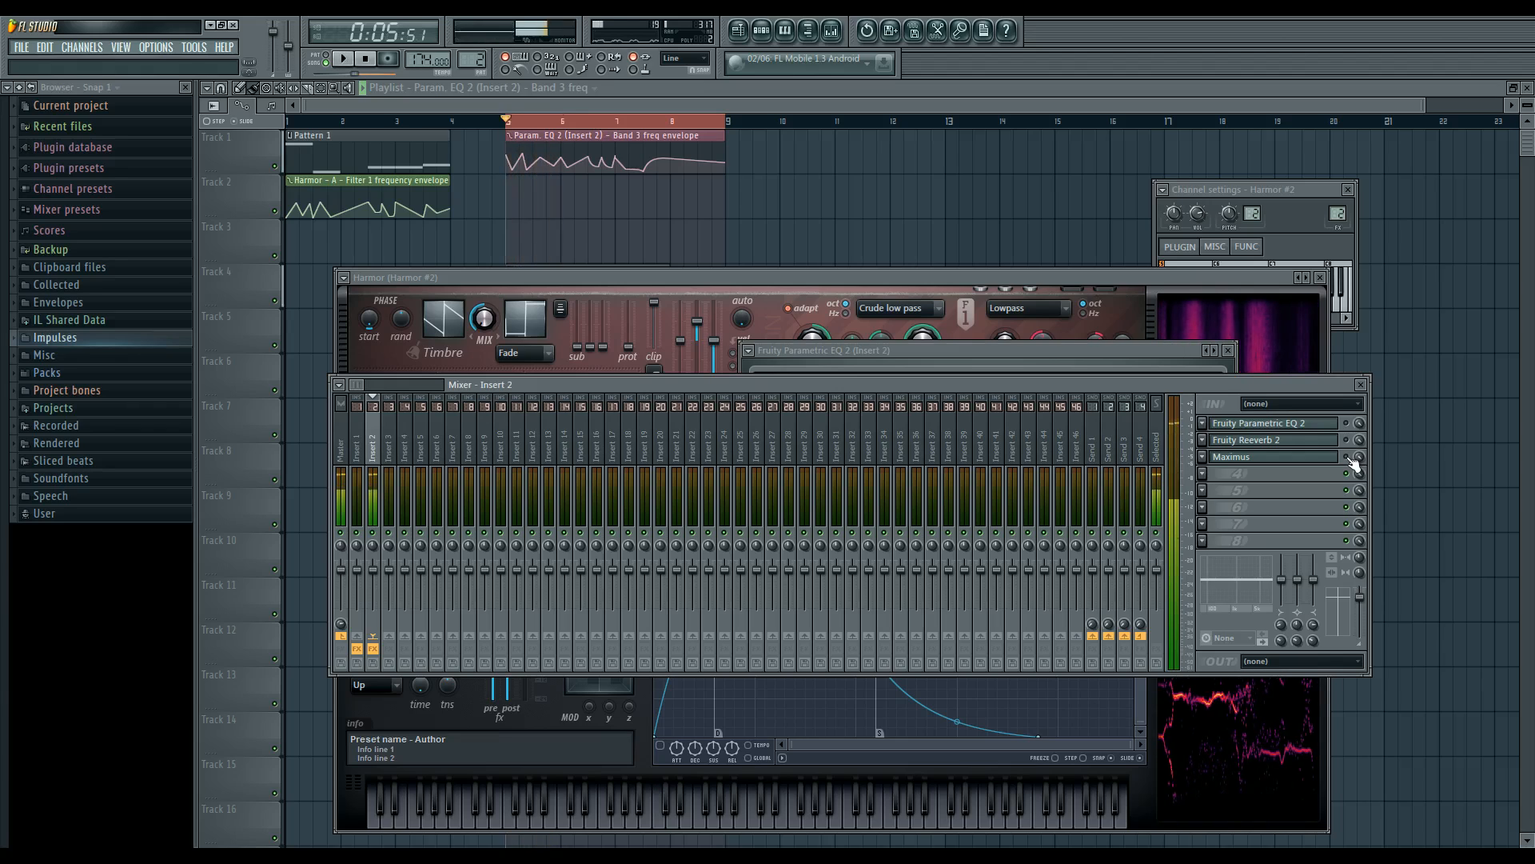
key(space)
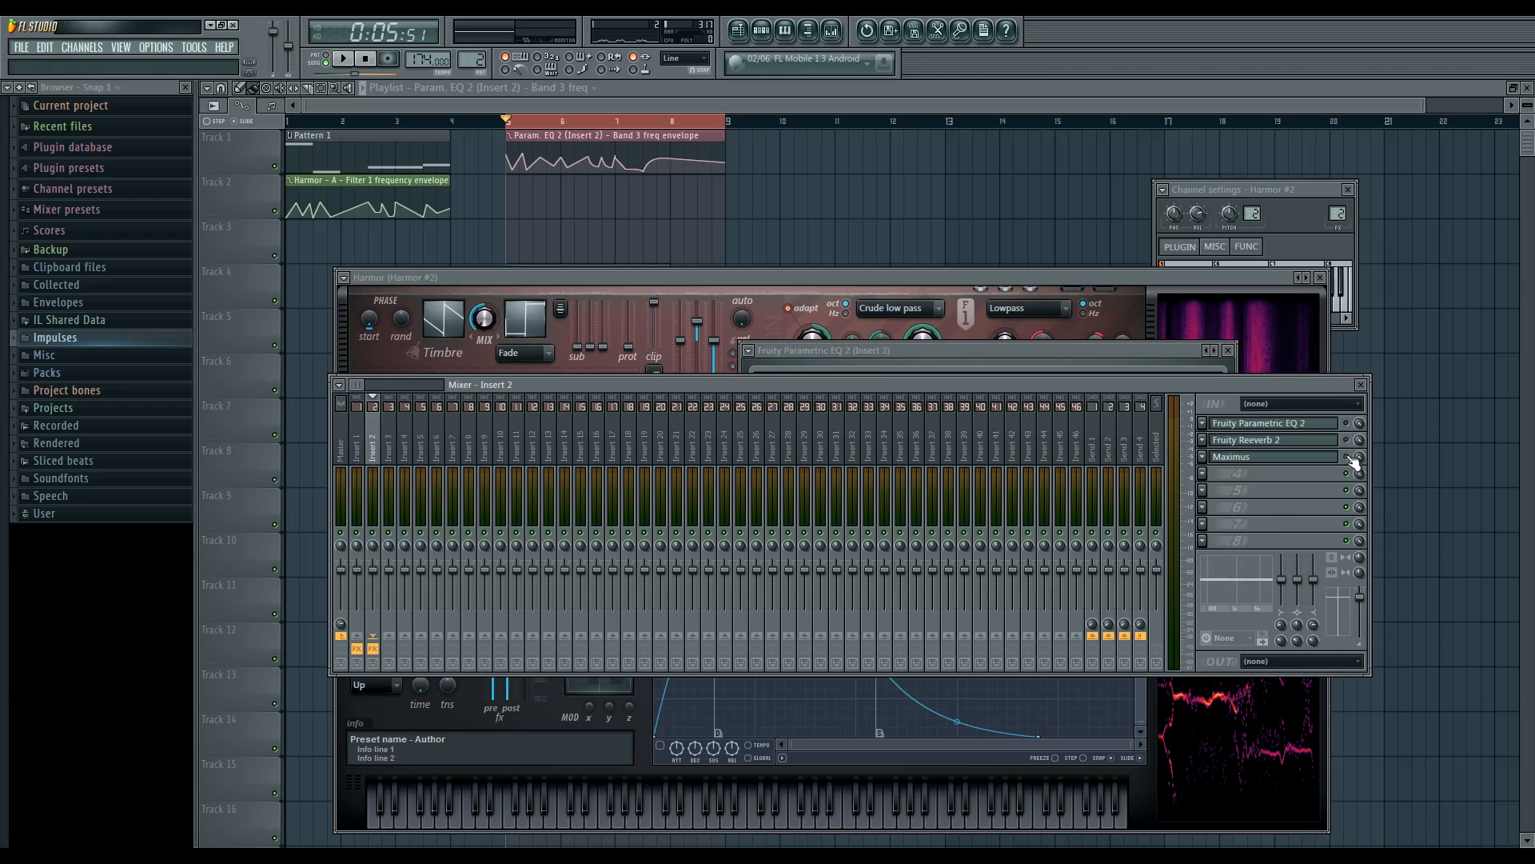
key(space)
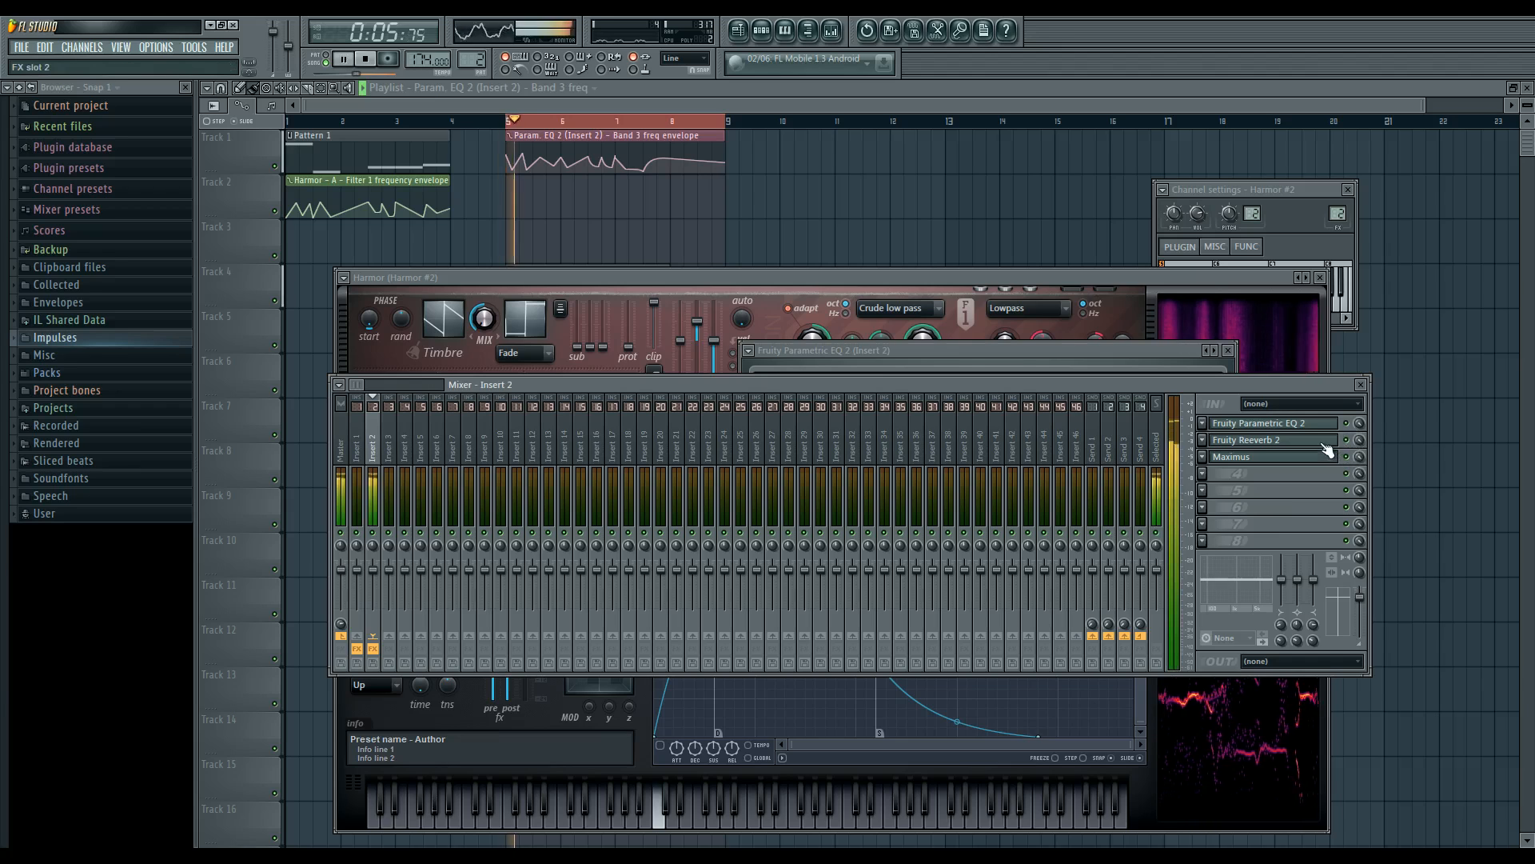
- Reopen Fruity Parametric EQ 2 on Insert 2 and try shifting band 7 and band 3 to lower frequencies, checking band 7's options
click(1280, 423)
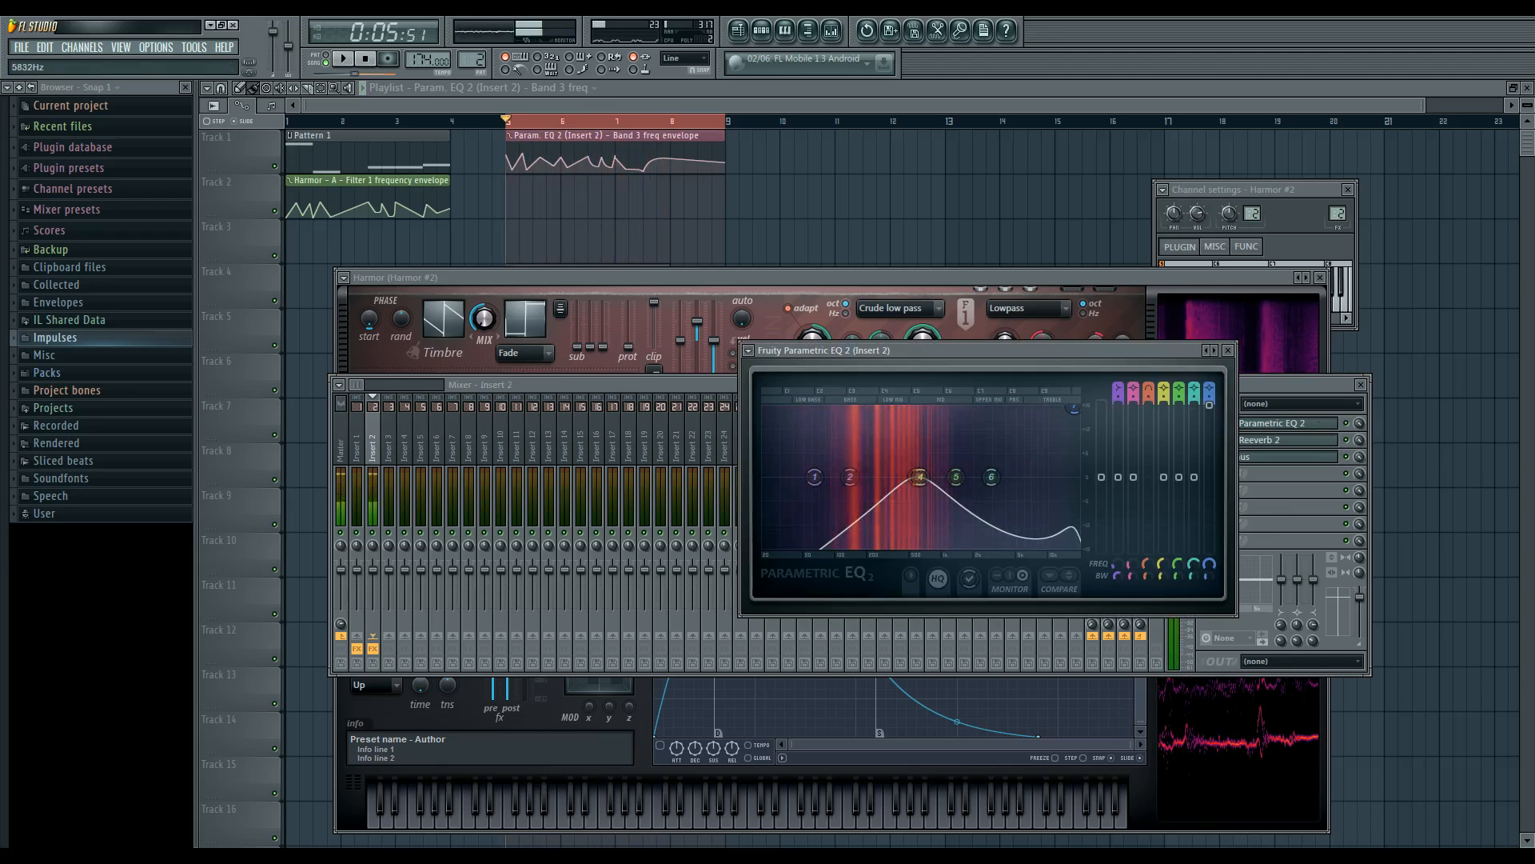
key(space)
mouse_move(1074, 411)
mouse_down()
mouse_move(1032, 413)
mouse_move(1071, 409)
mouse_move(1057, 419)
mouse_up()
right_click(1057, 419)
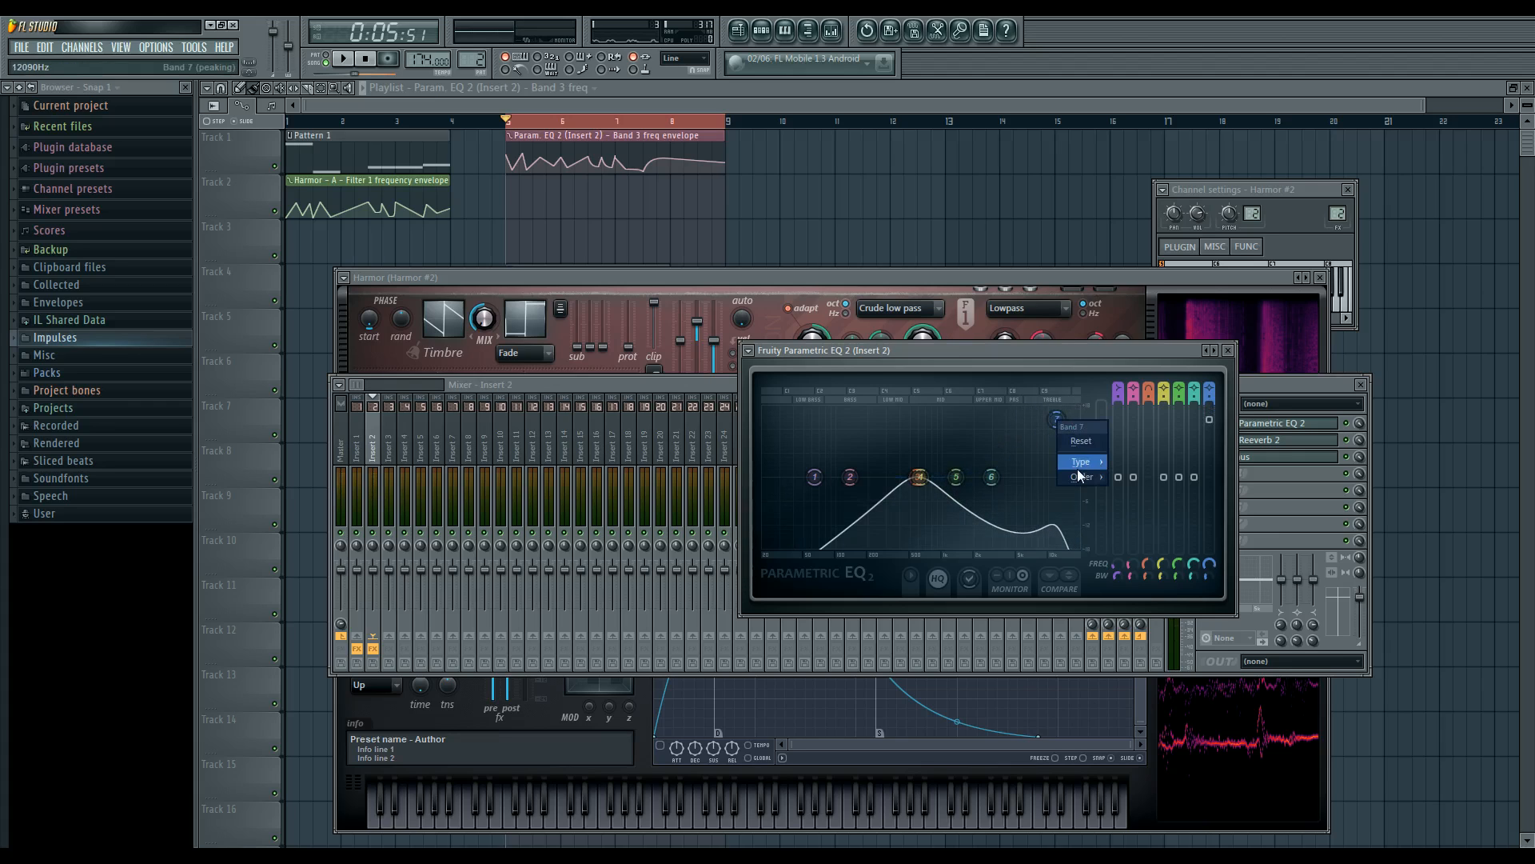
drag(1063, 423, 1074, 408)
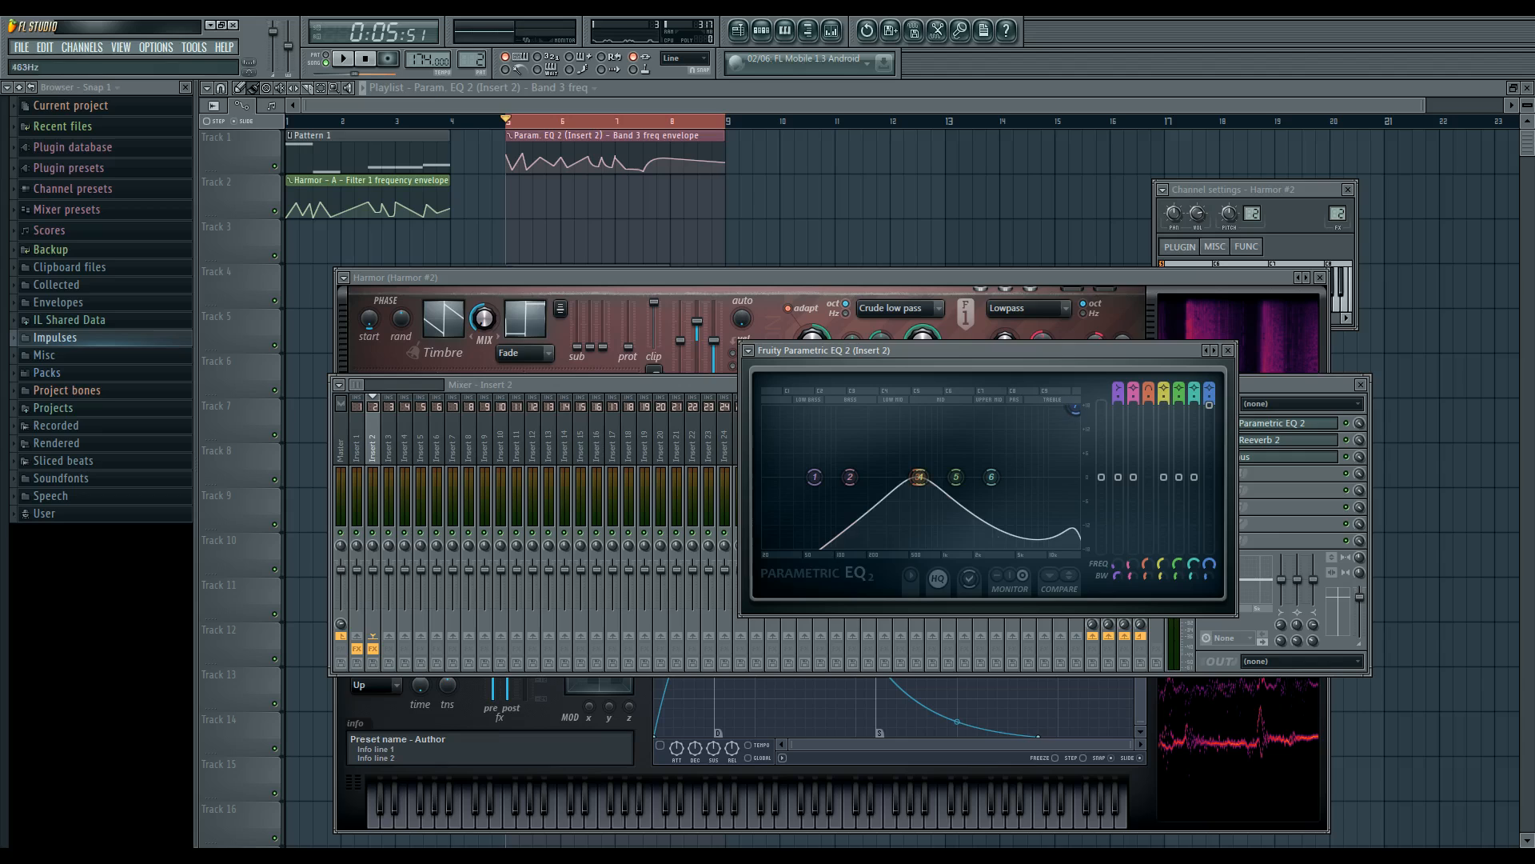
drag(911, 482, 874, 478)
key(space)
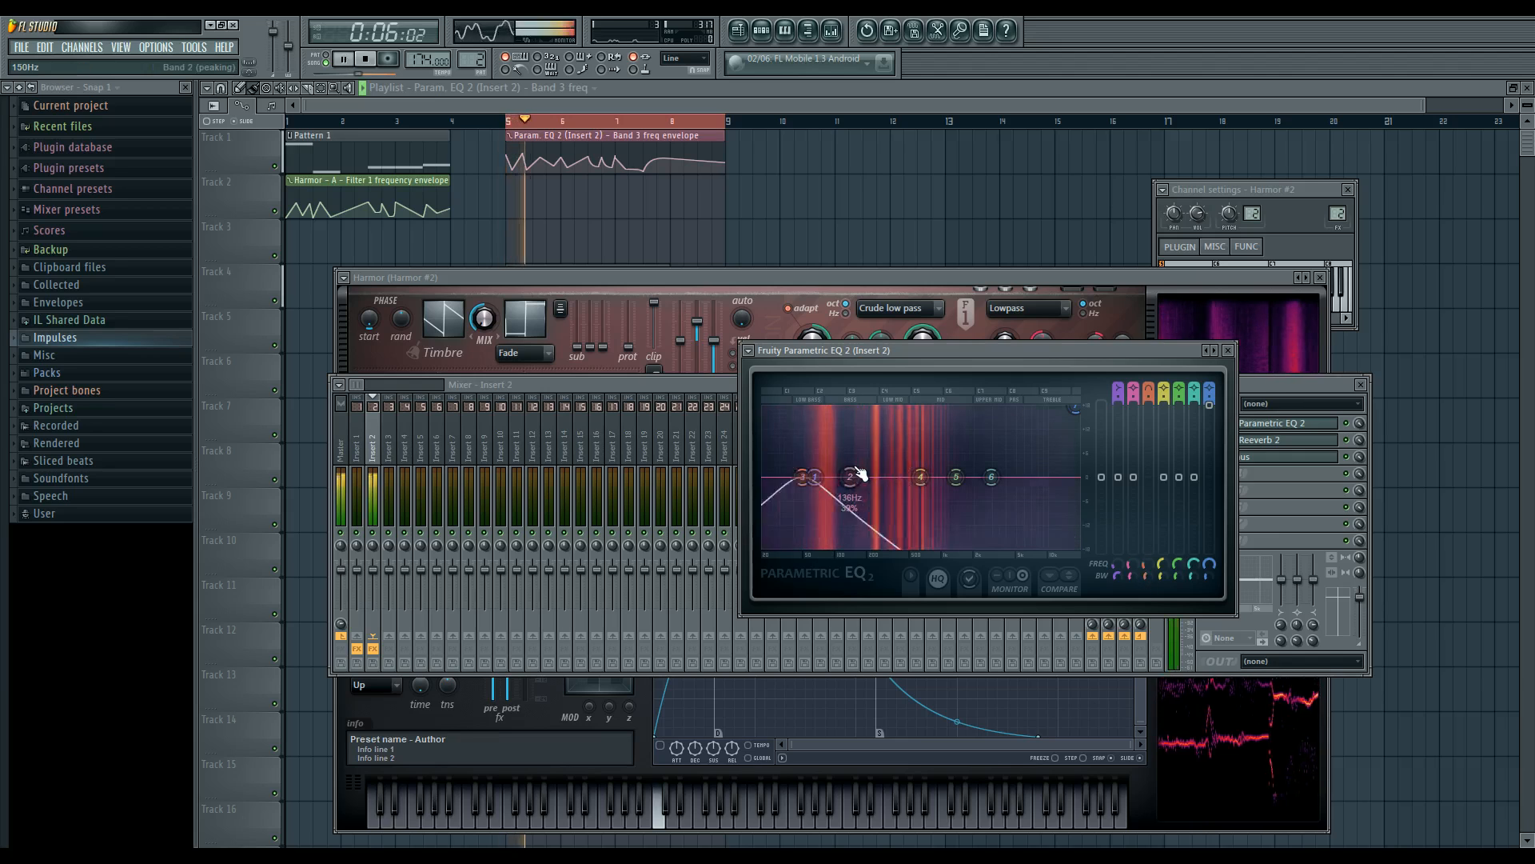
- Stop playback, view the master band of Maximus on Insert 2, and bring Fruity Parametric EQ 2 back up
click(1302, 483)
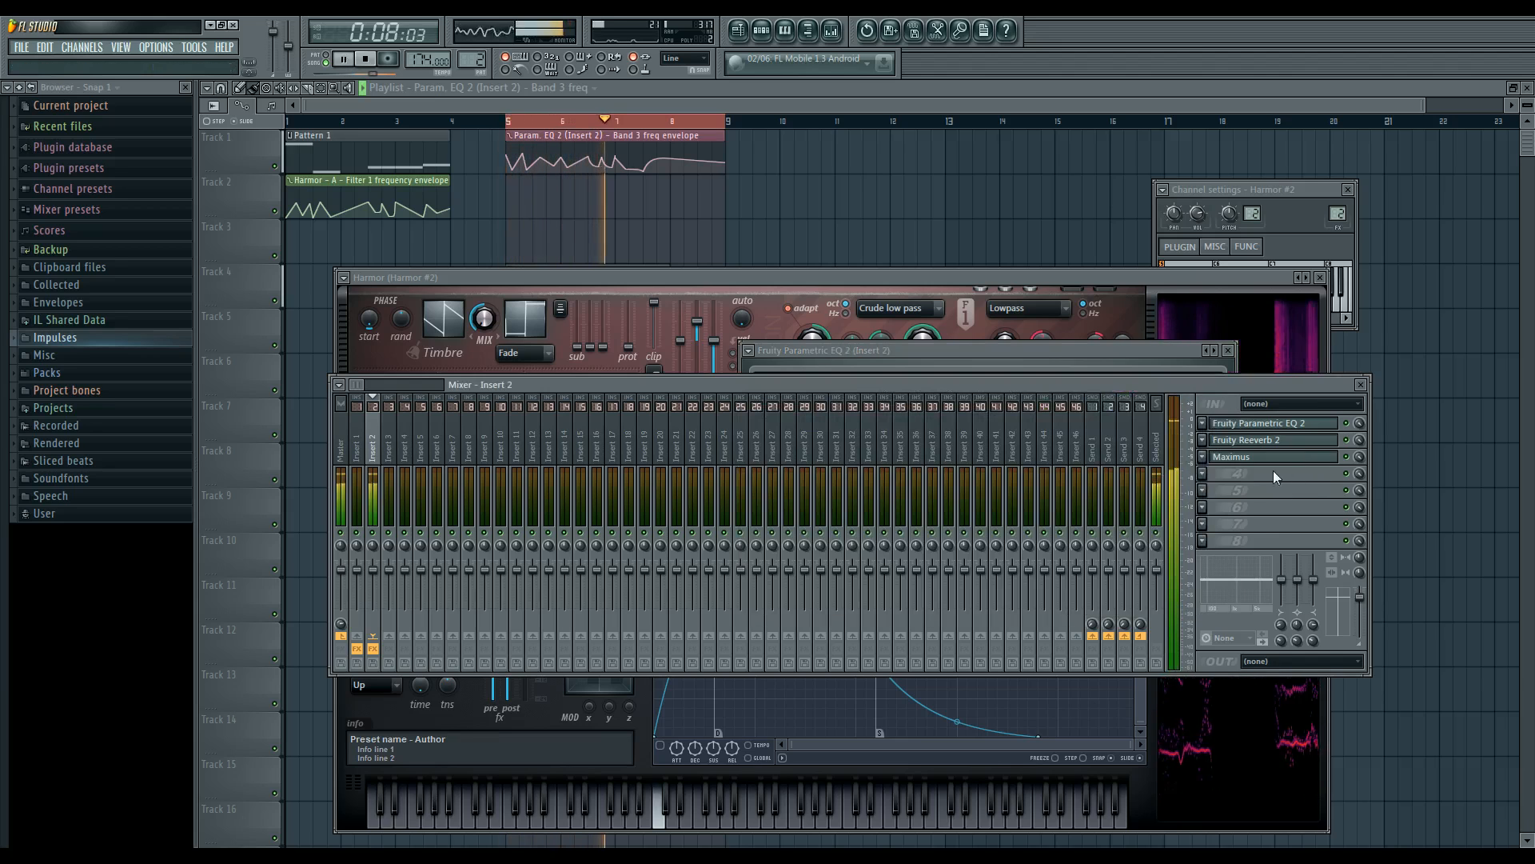
key(space)
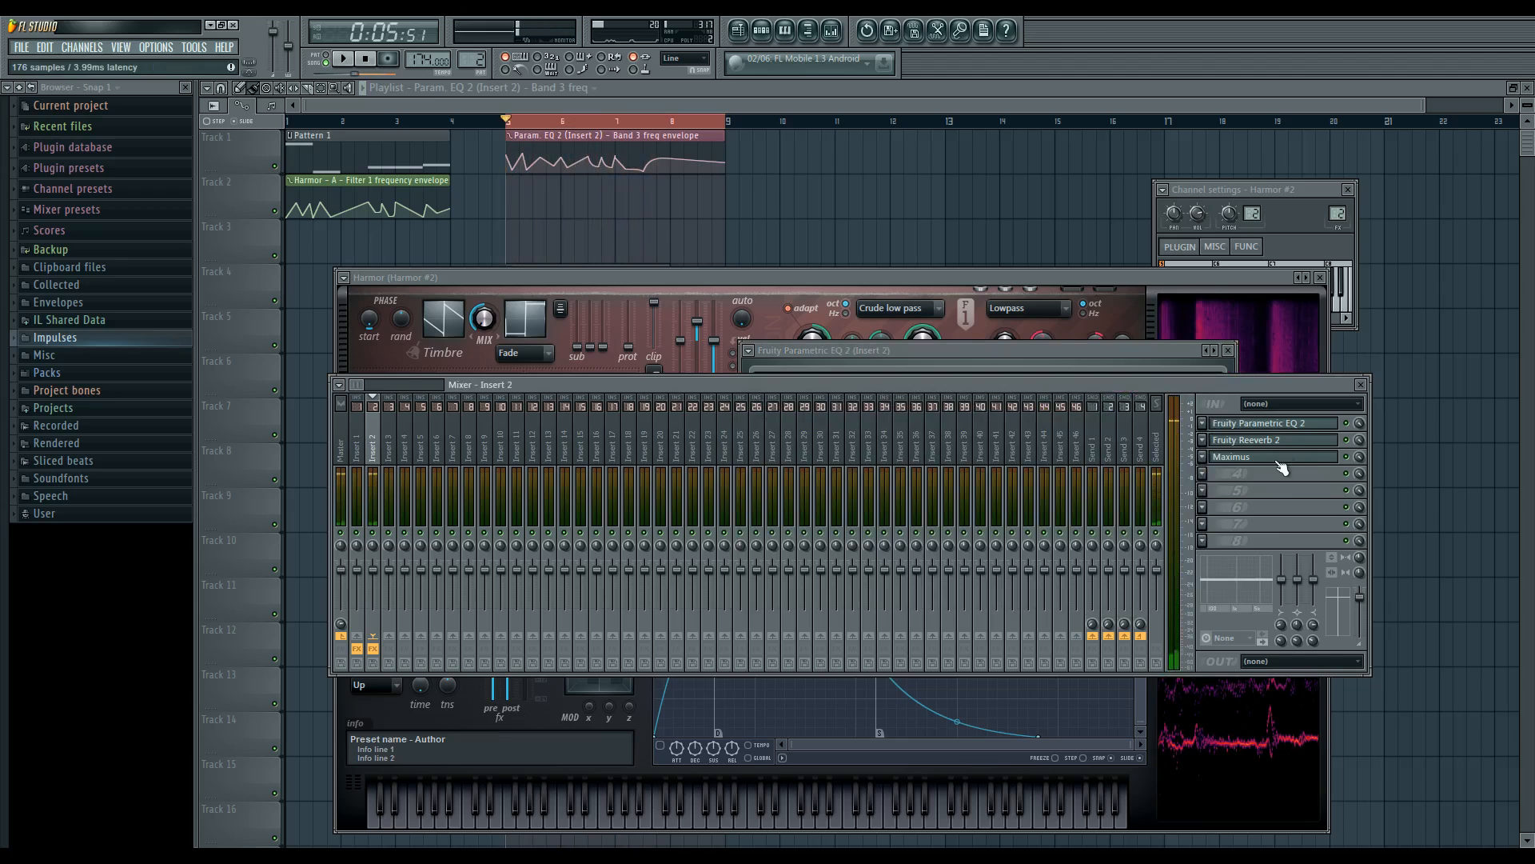
click(1283, 462)
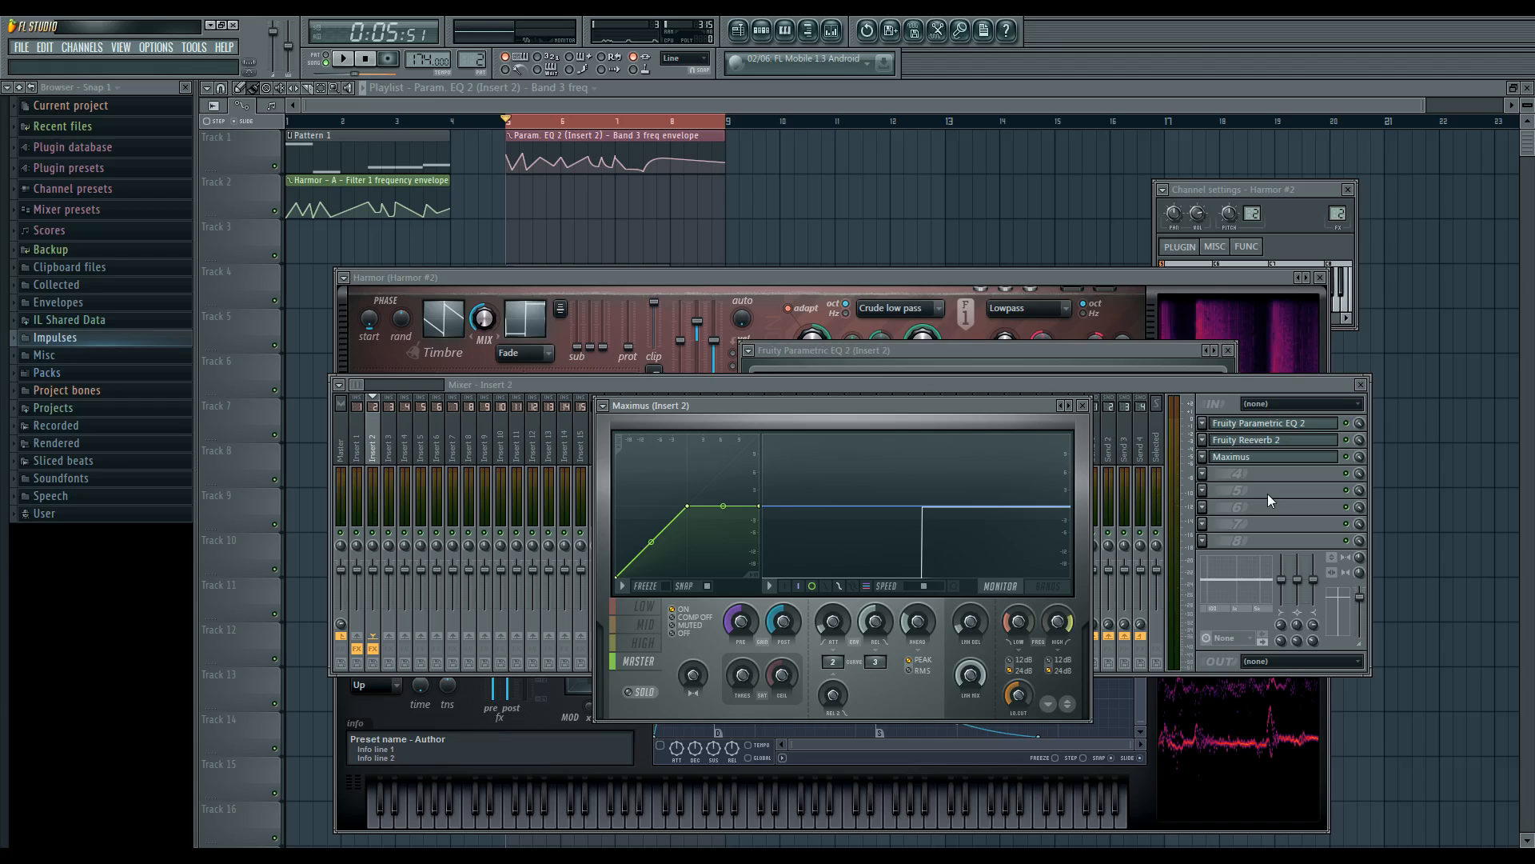
click(1259, 427)
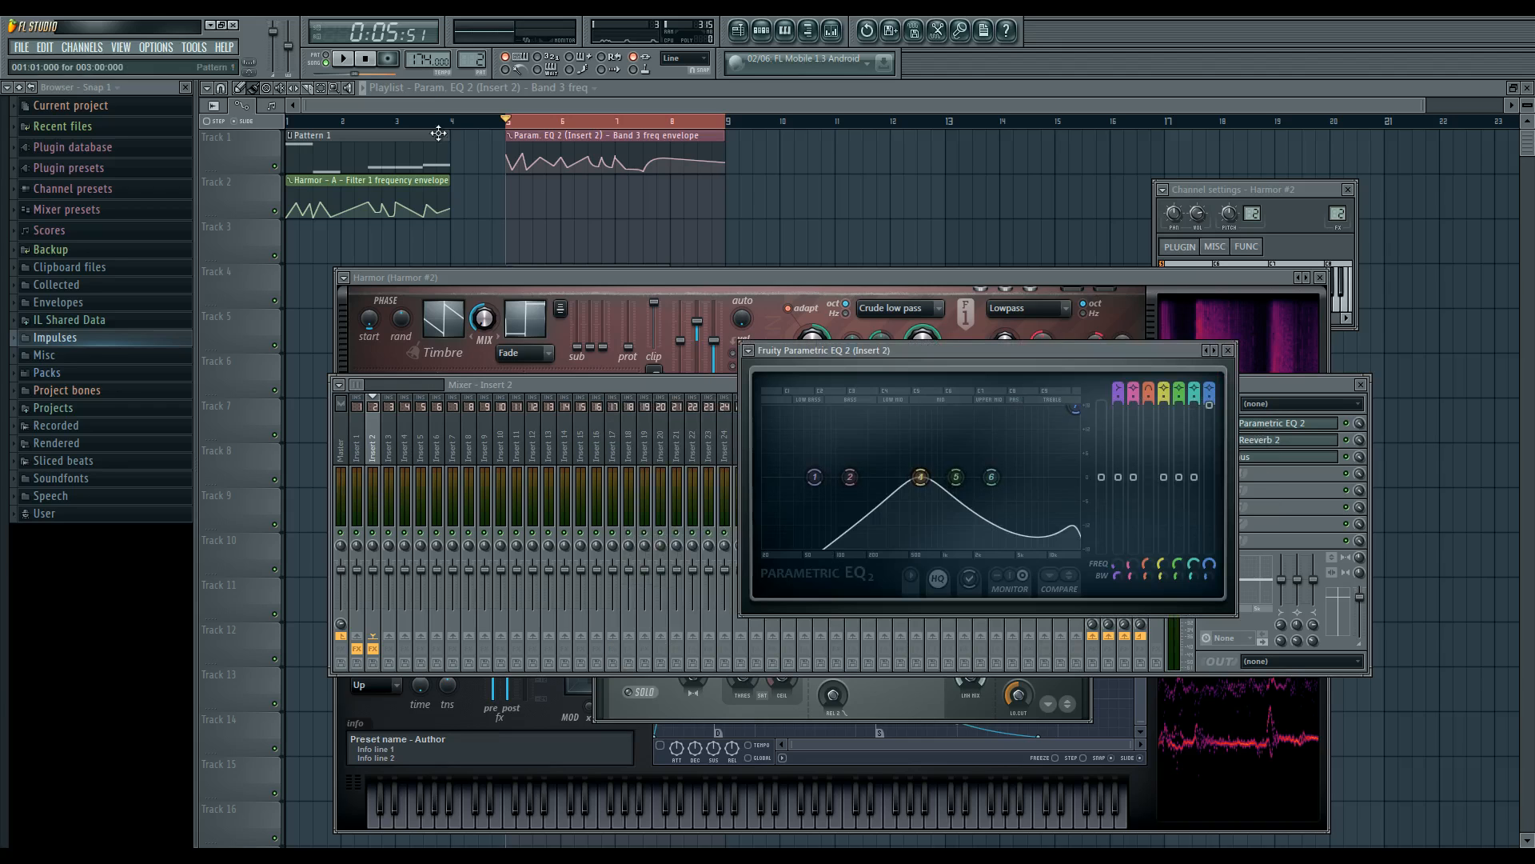
- Bring the playlist forward, reopen Harmor #2 and view part B's image settings, moving its window slightly lower
click(589, 138)
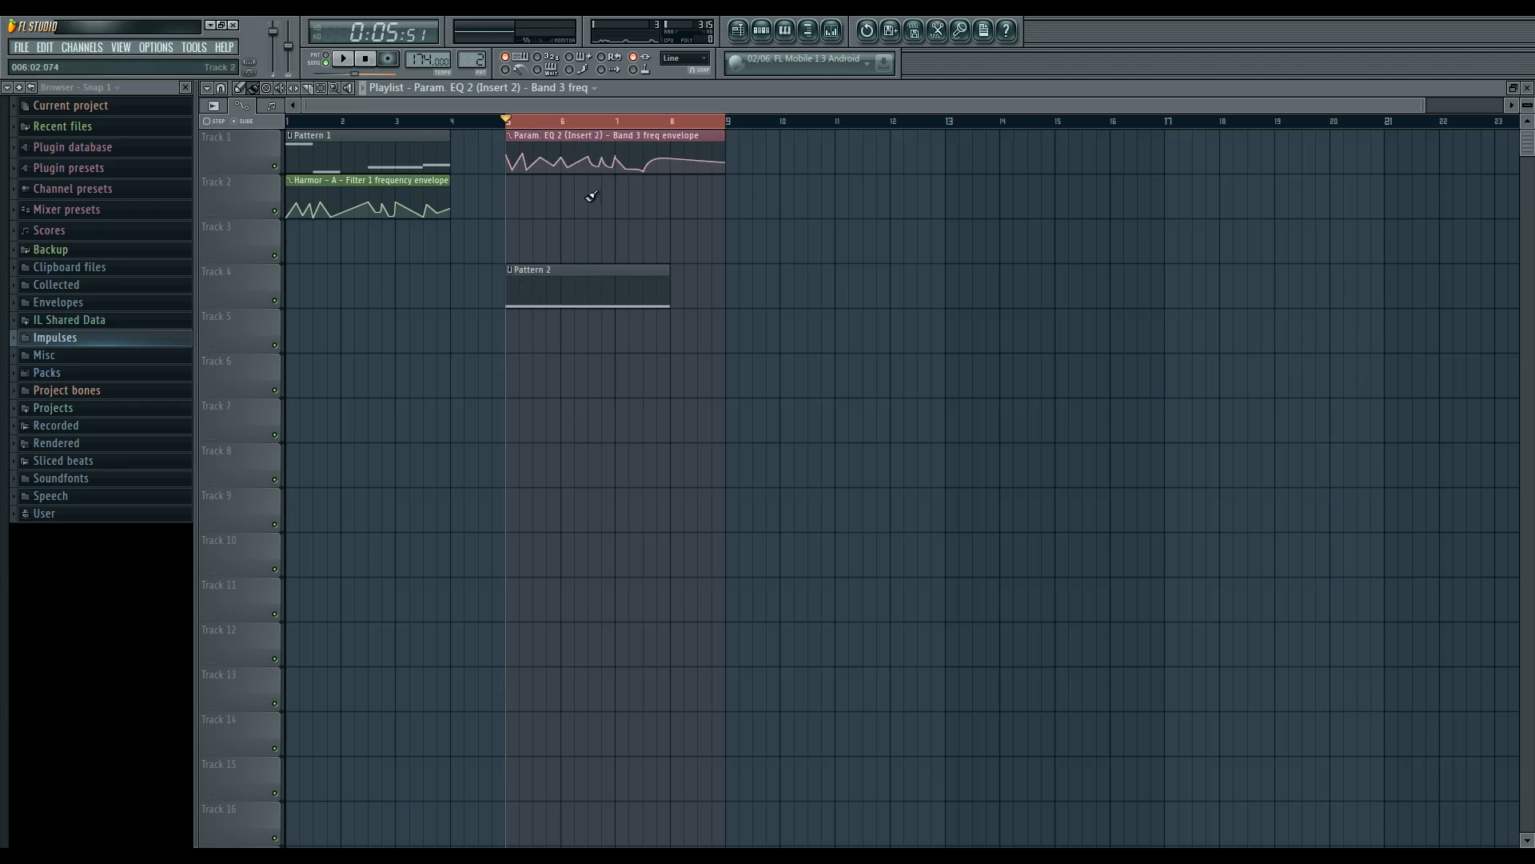
click(763, 31)
click(871, 492)
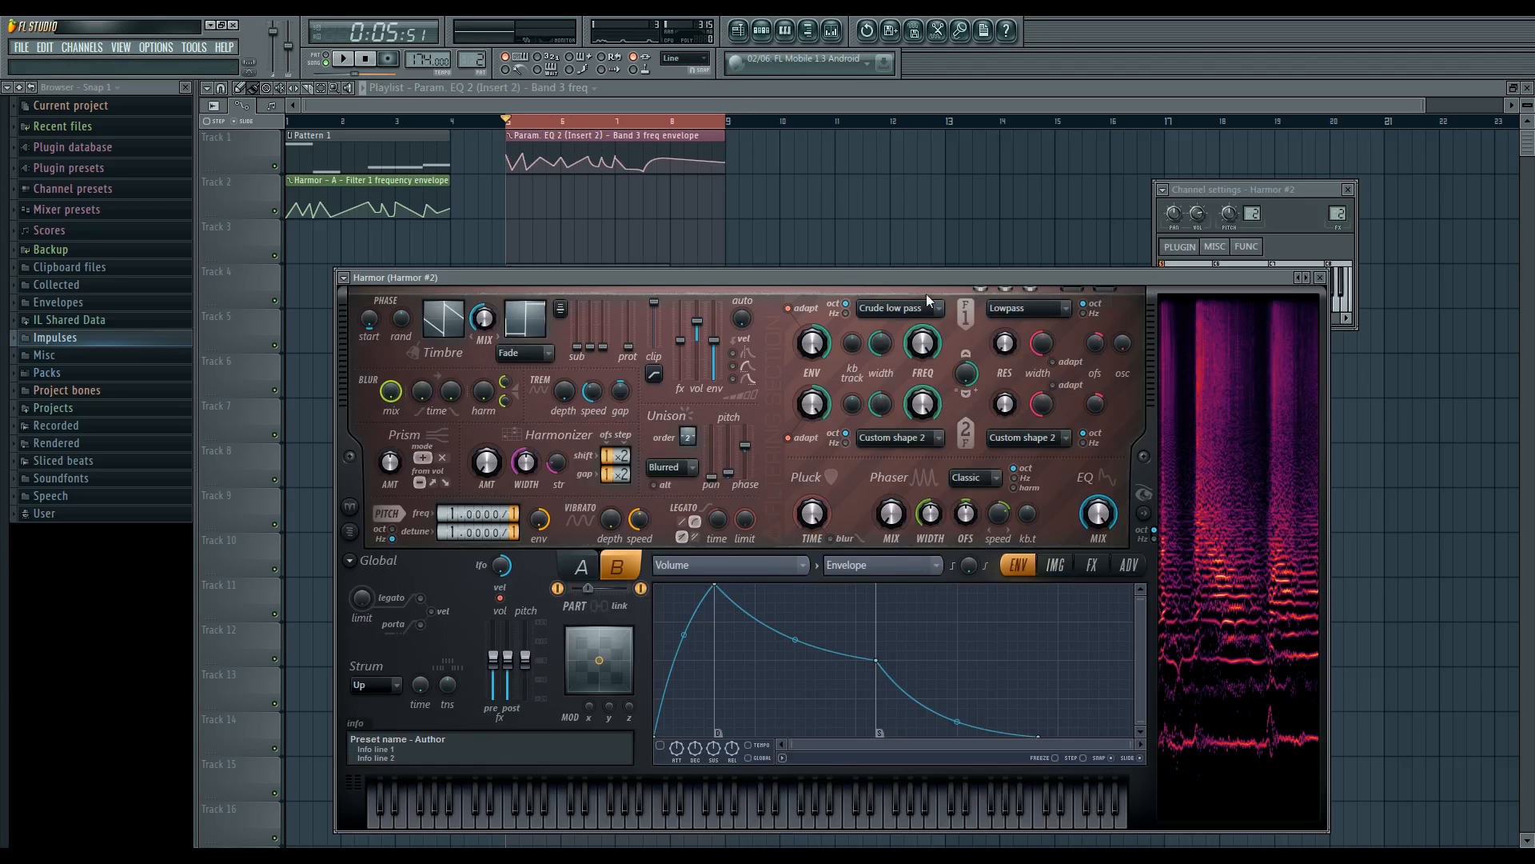
click(1055, 565)
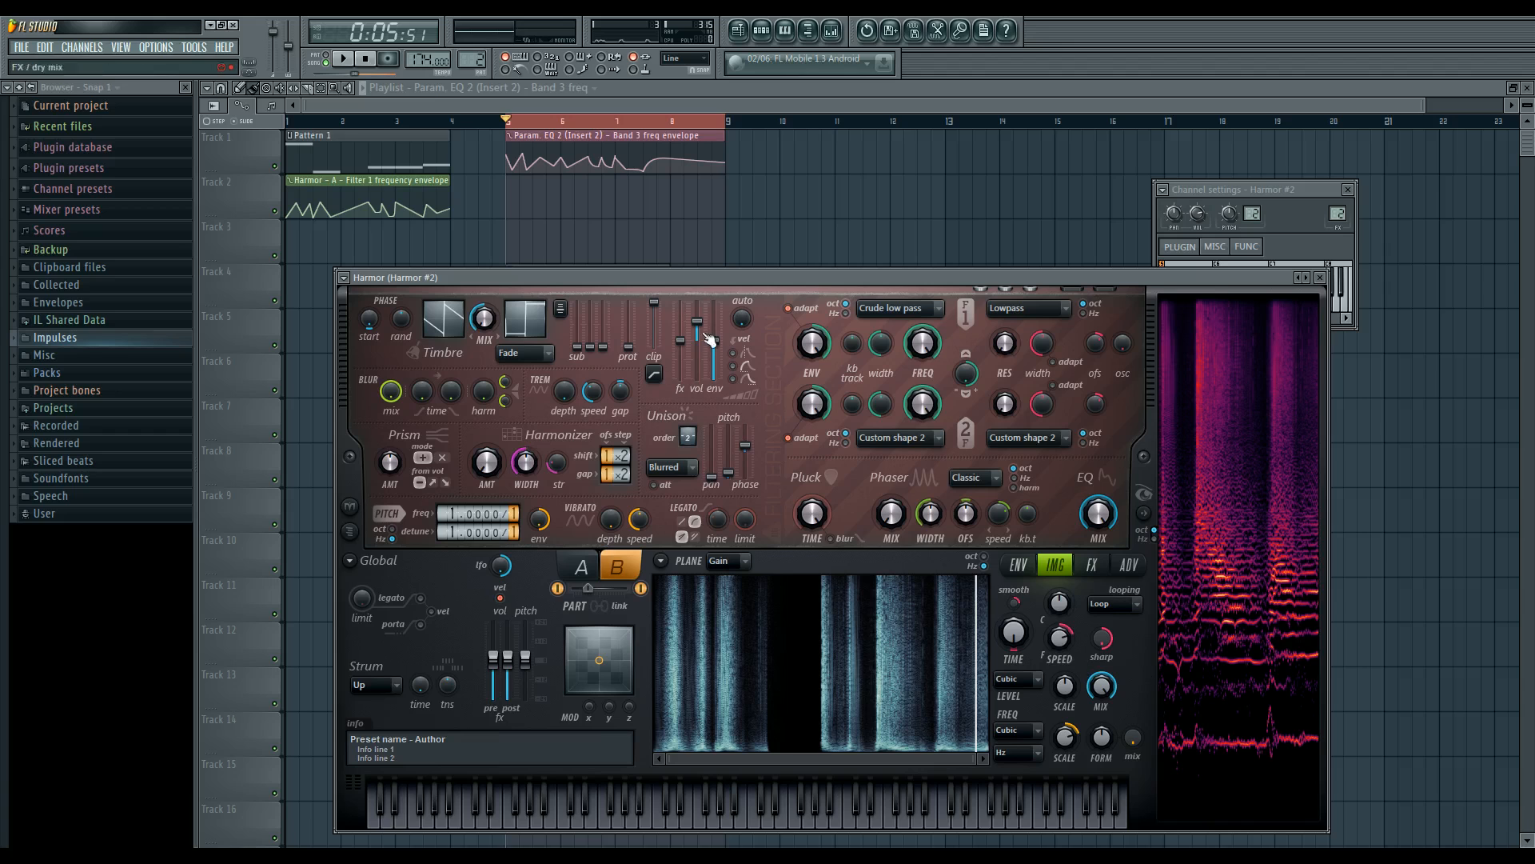
drag(702, 276, 712, 314)
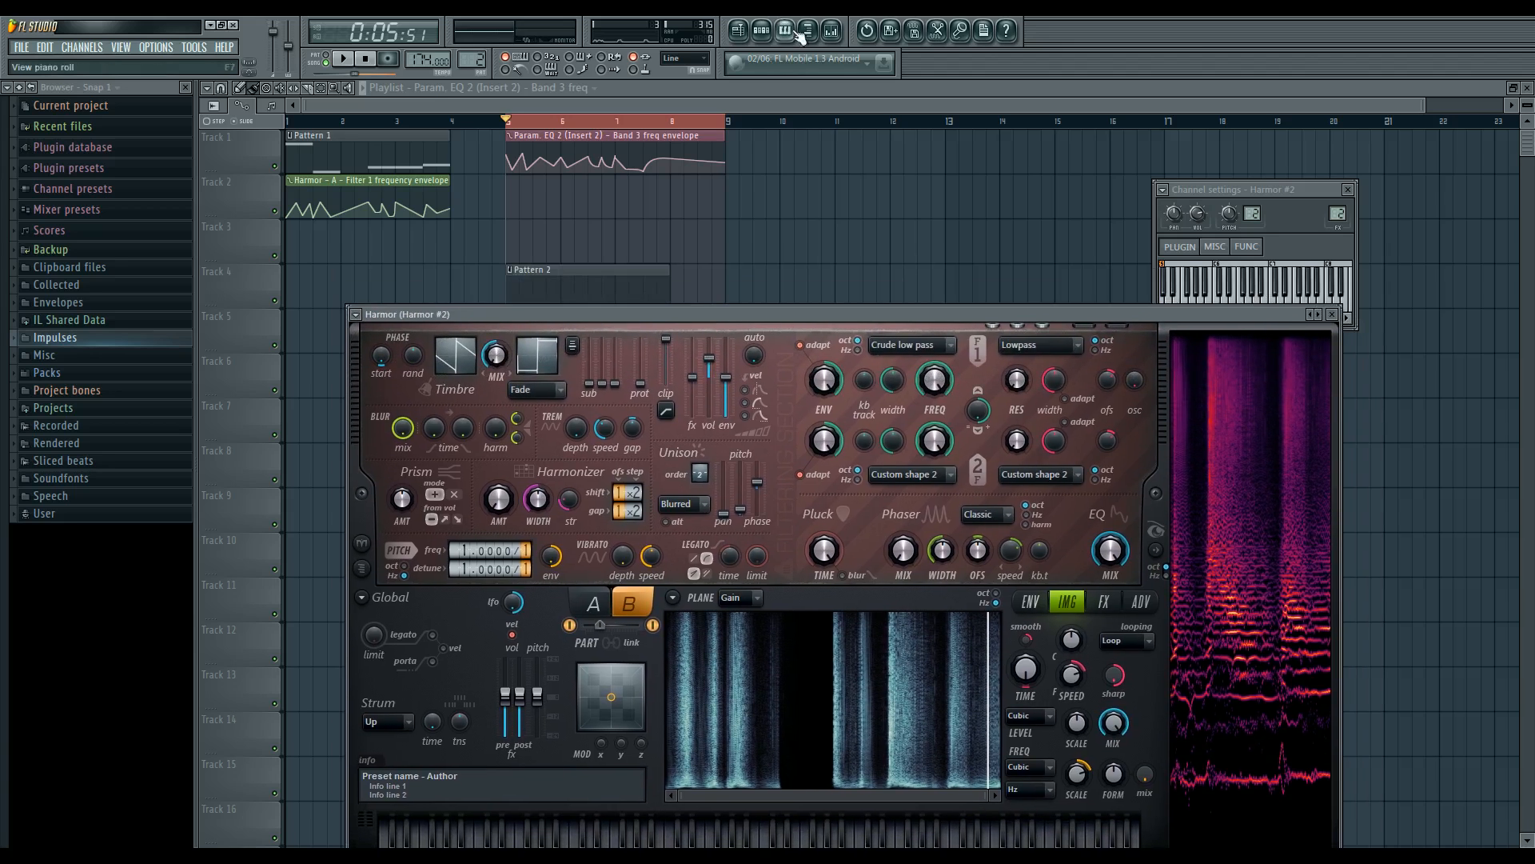
- Reopen the mixer and review Fruity Parametric EQ 2 and Maximus on Insert 2, repositioning both plugin windows
click(831, 30)
click(1253, 426)
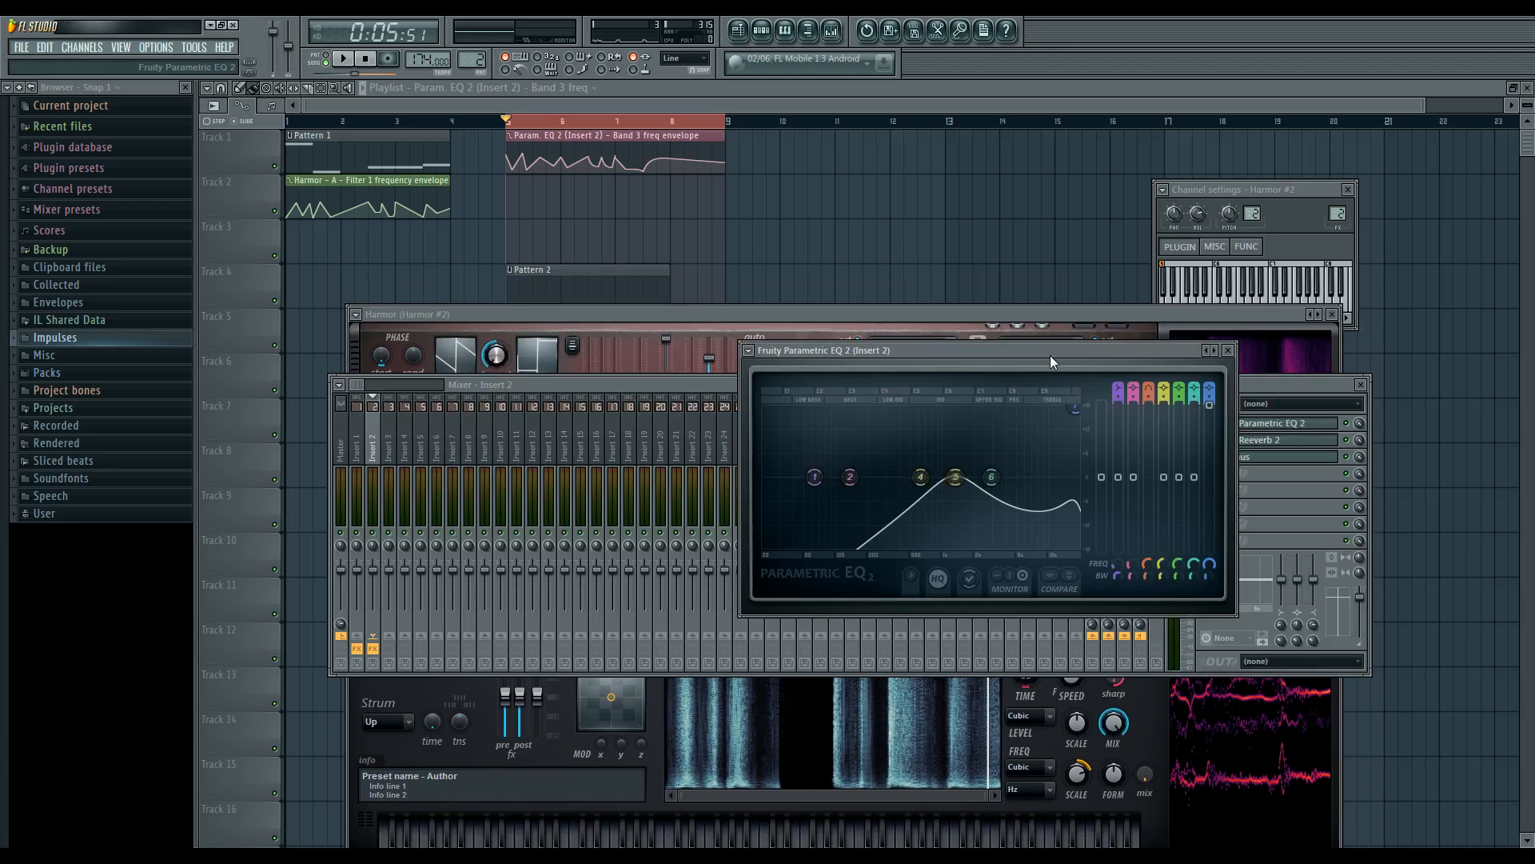
drag(1050, 355, 991, 347)
click(1276, 467)
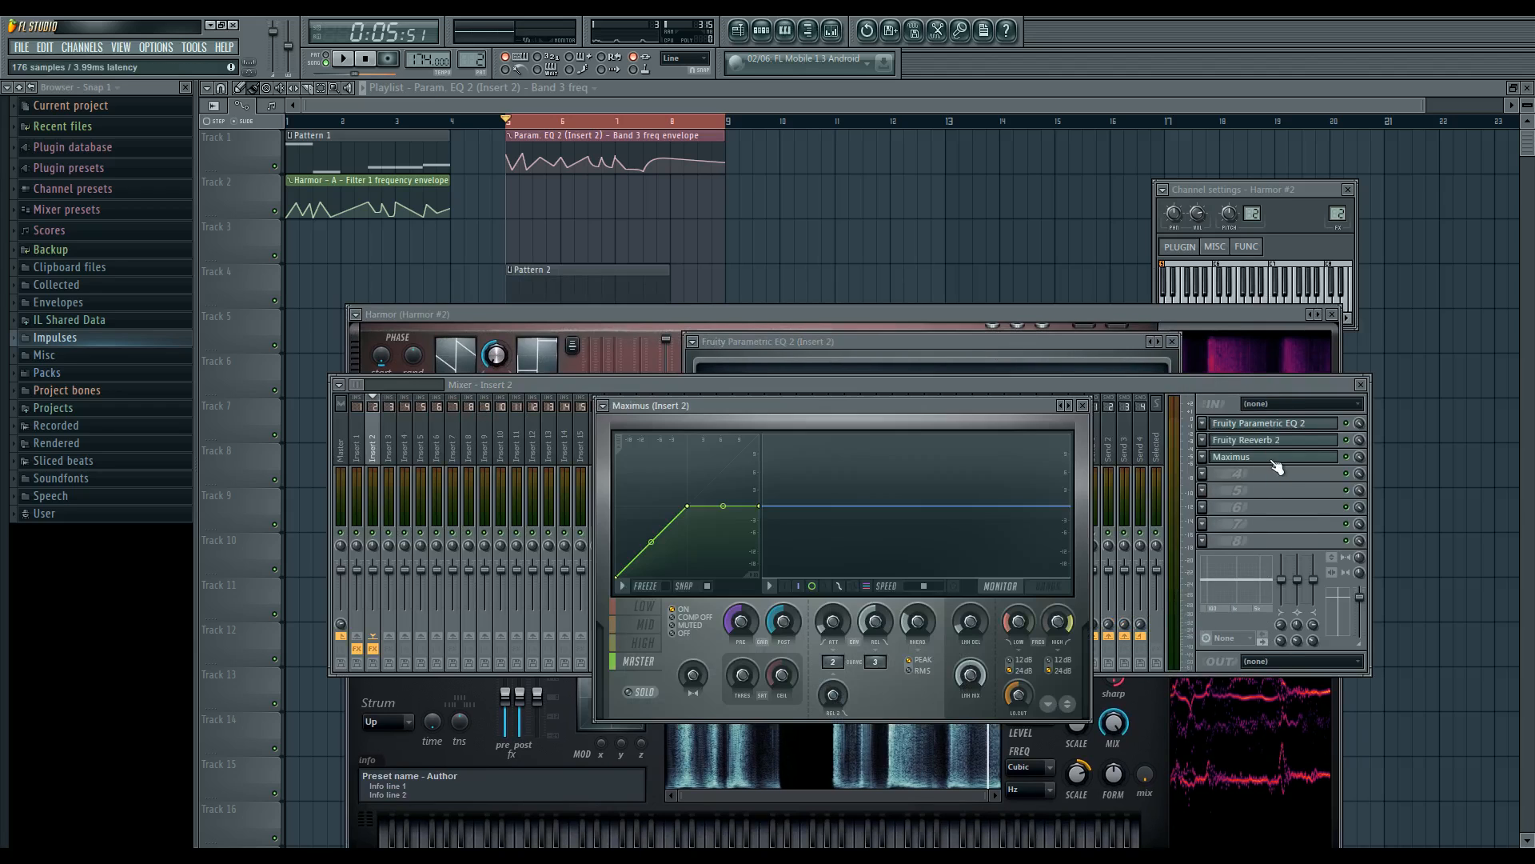
drag(1027, 410, 976, 339)
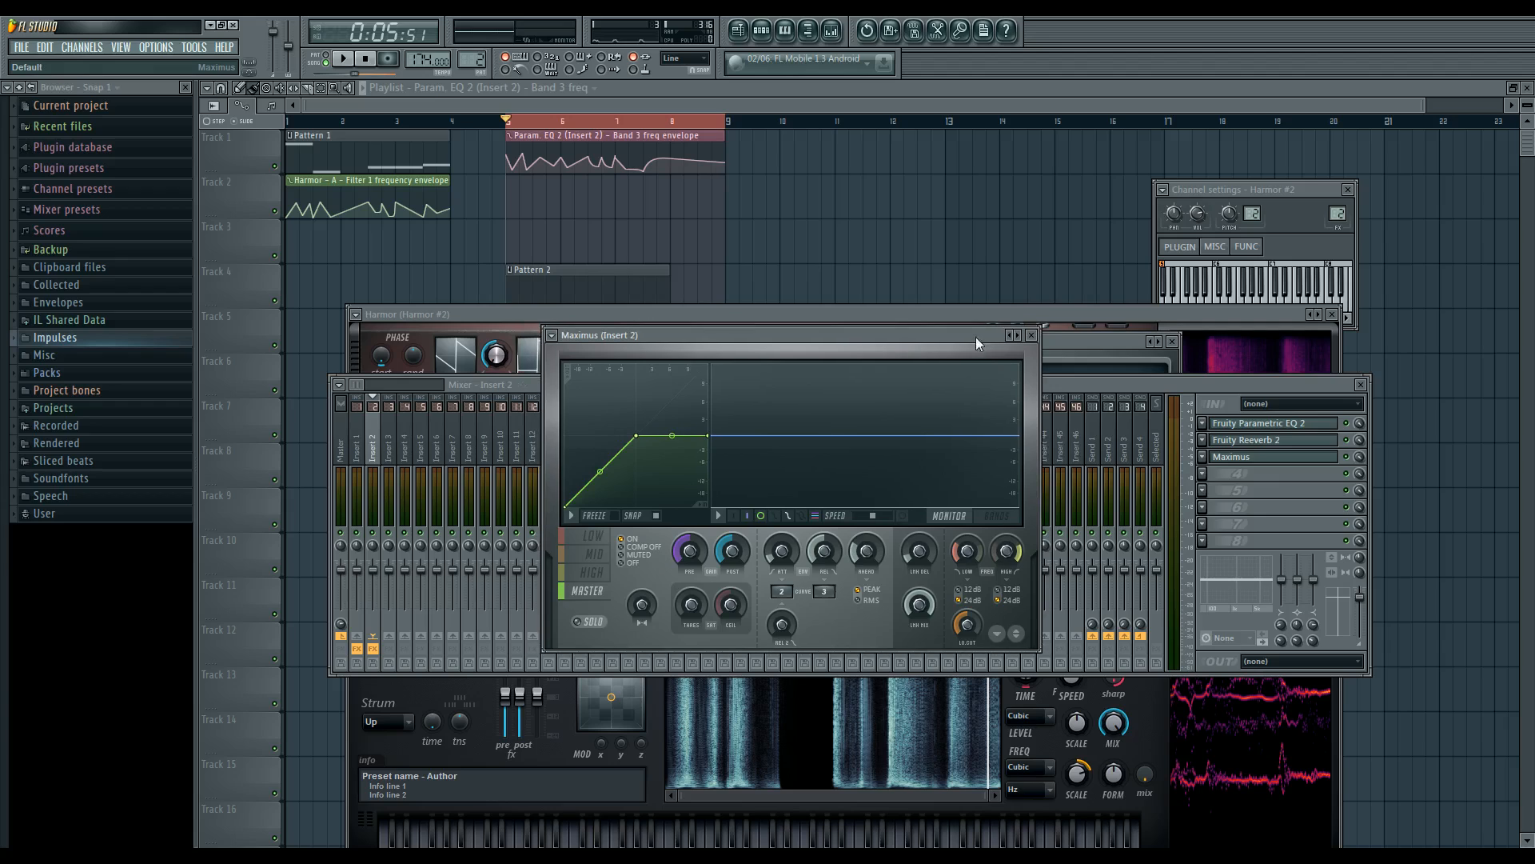